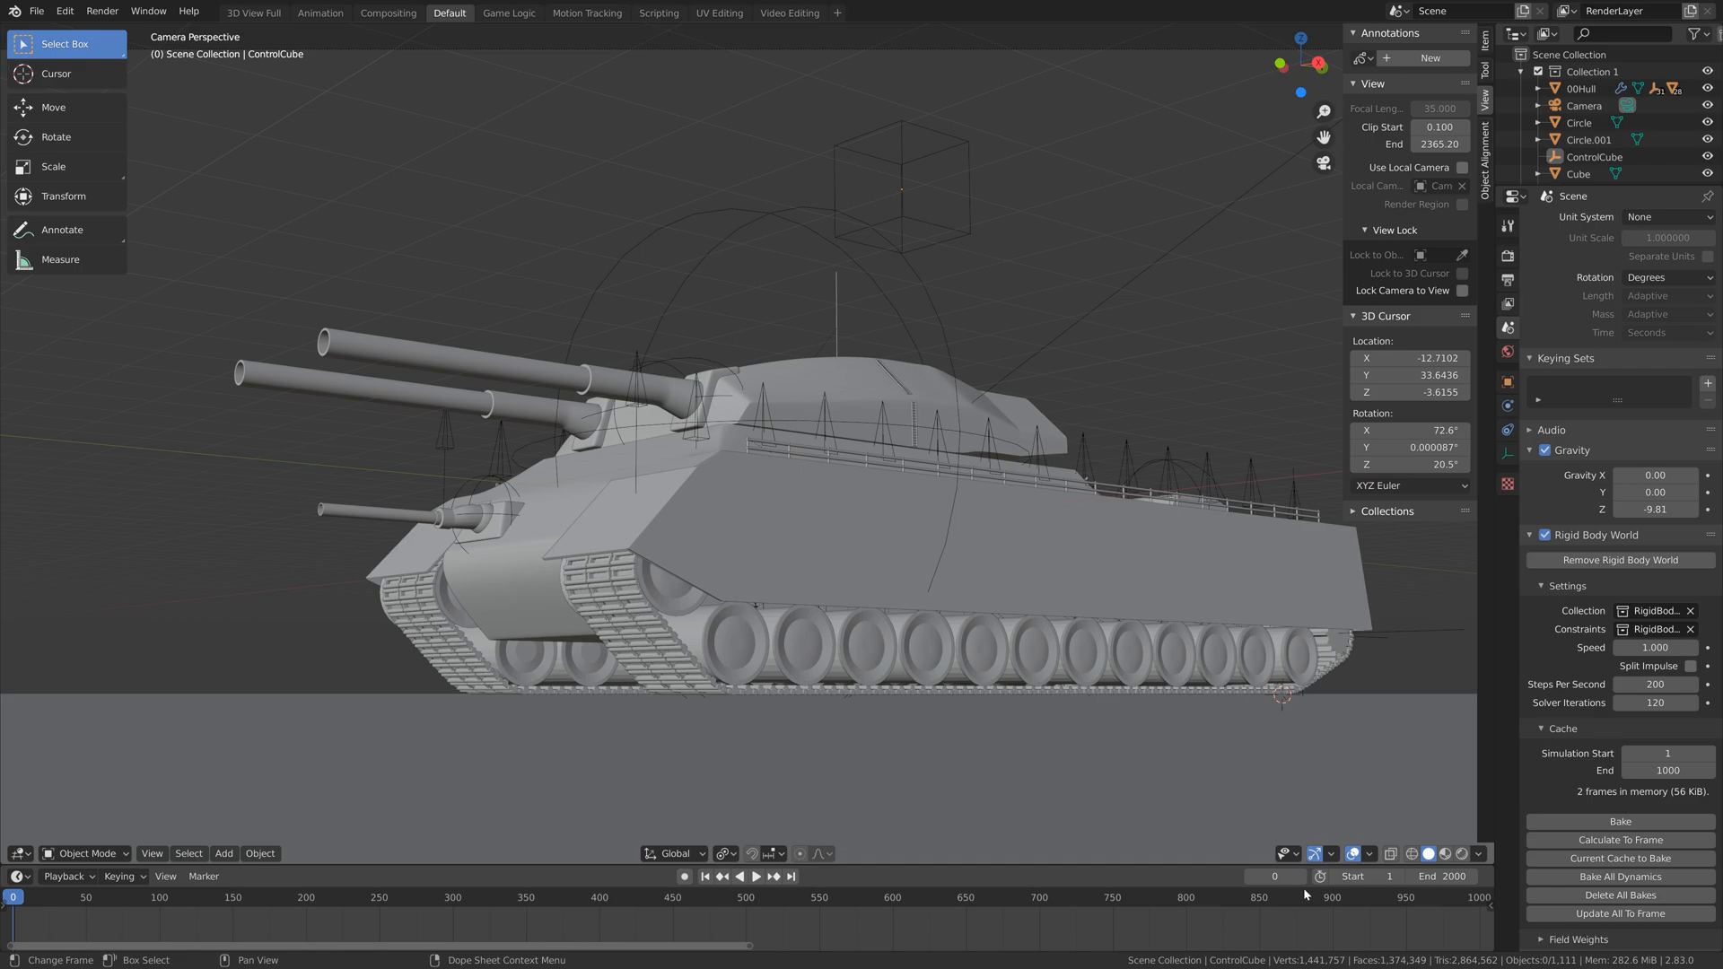
Select the nearer main gun barrel and play its recoil animation from about frame 251
click(1301, 877)
click(610, 386)
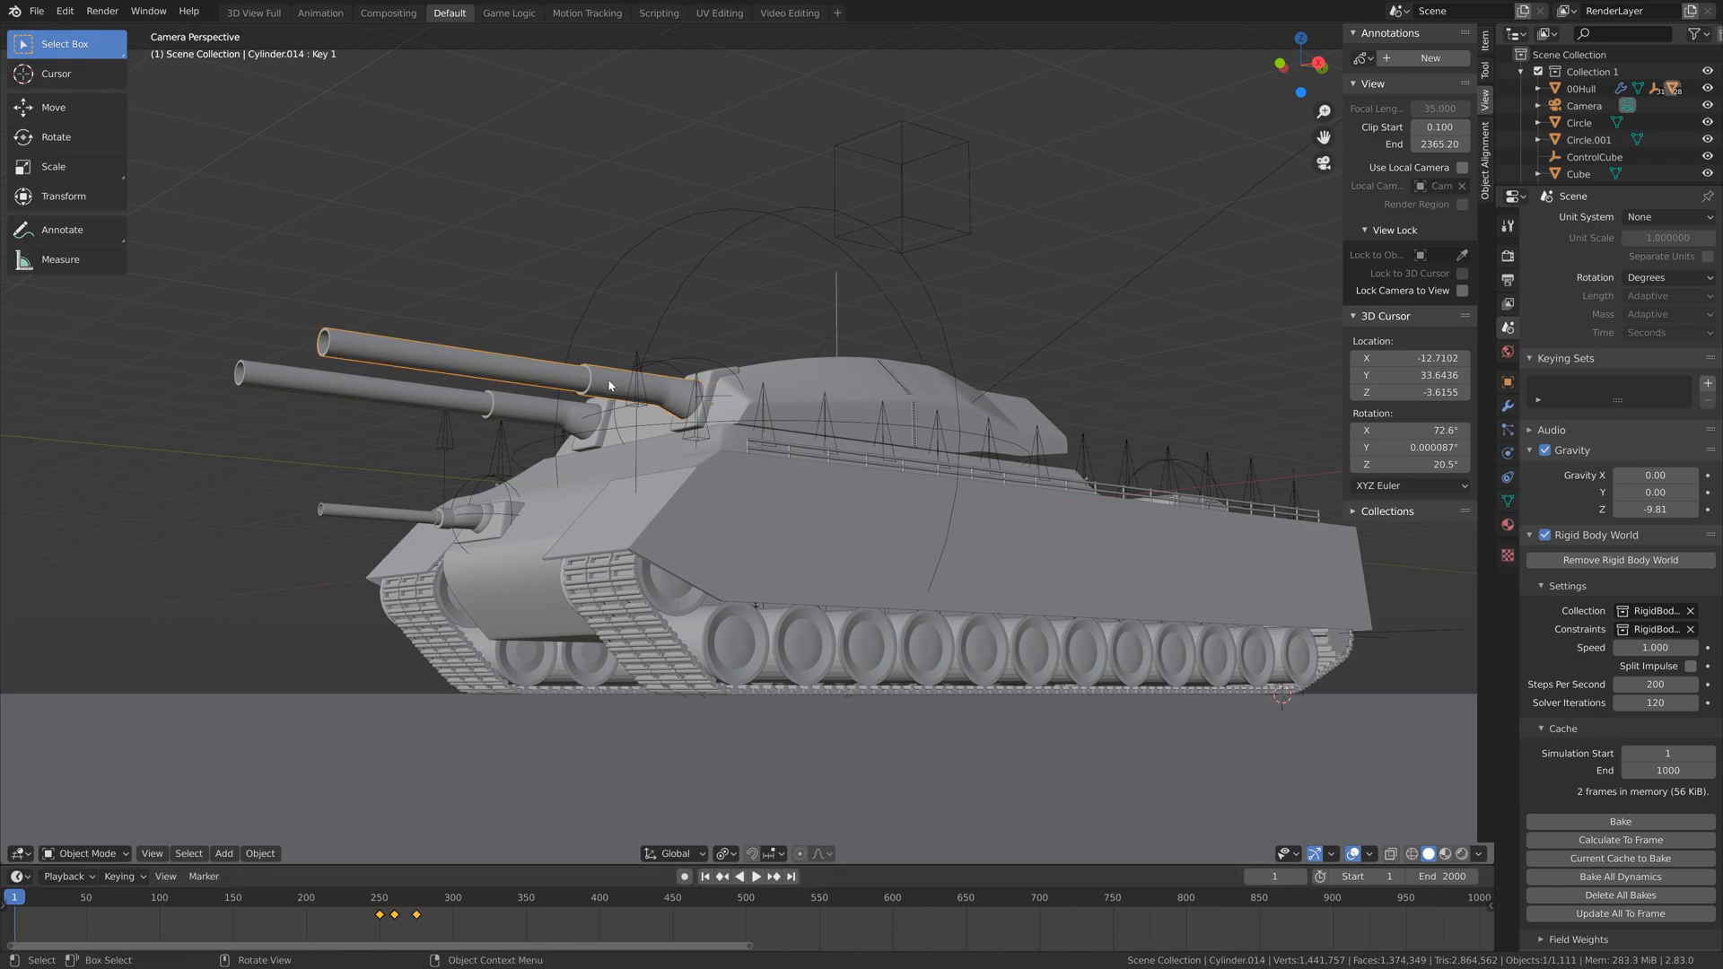
click(379, 899)
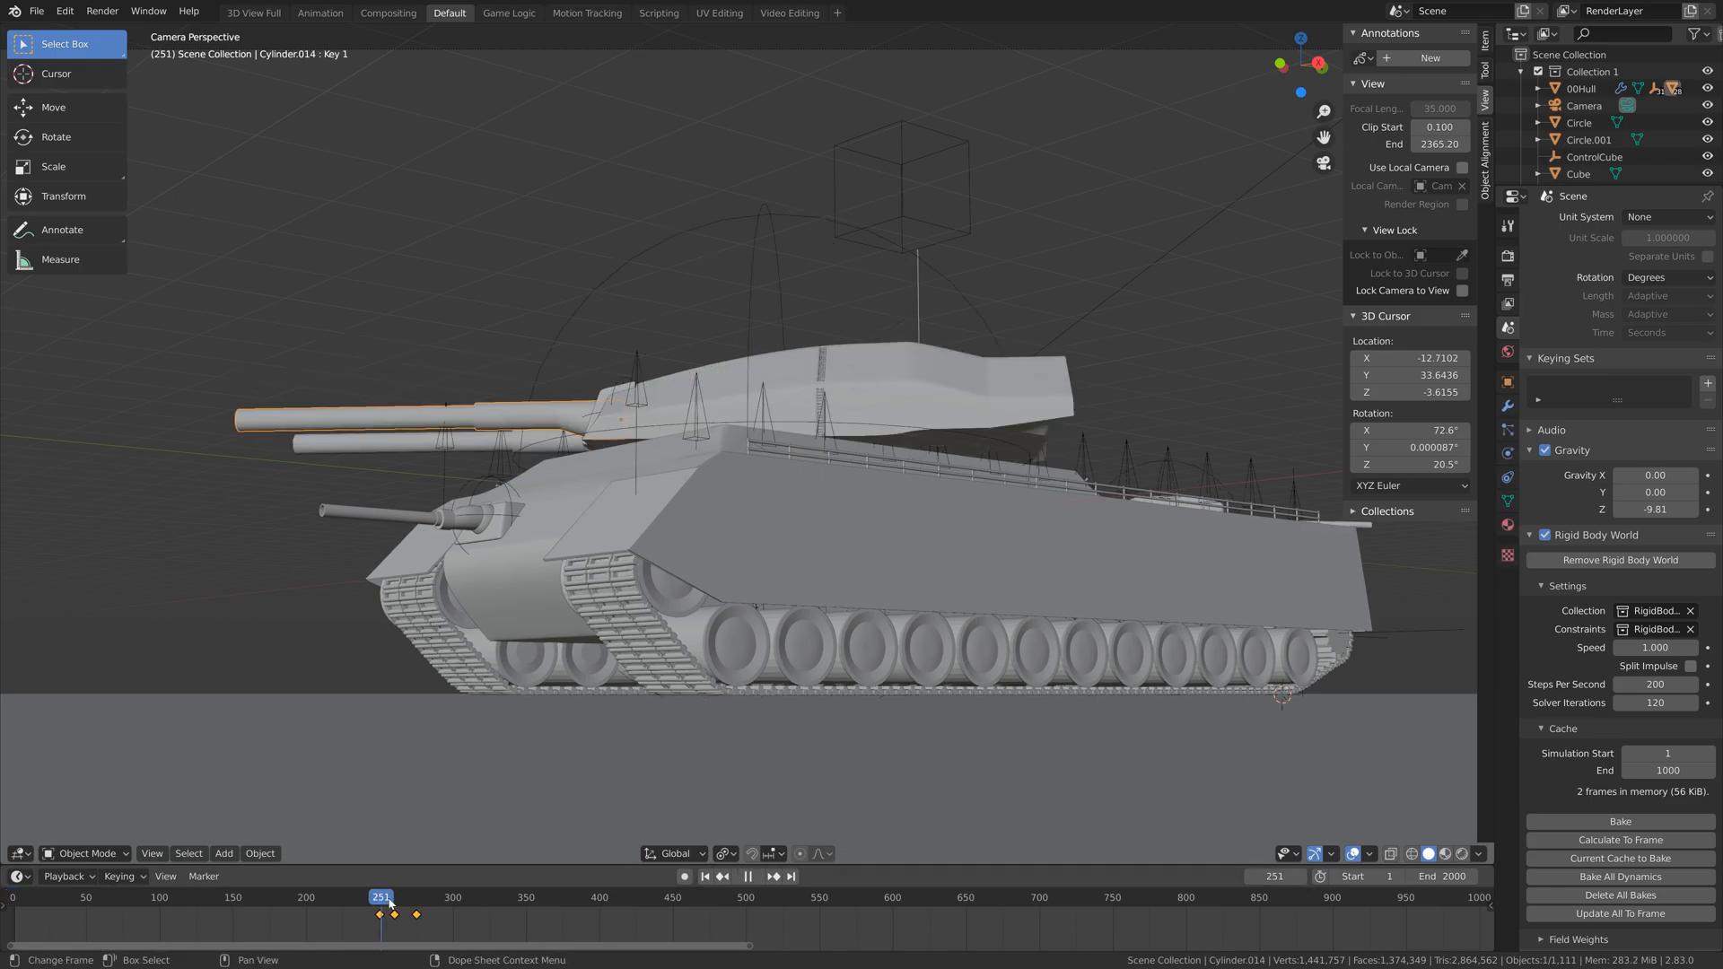
key(space)
key(space)
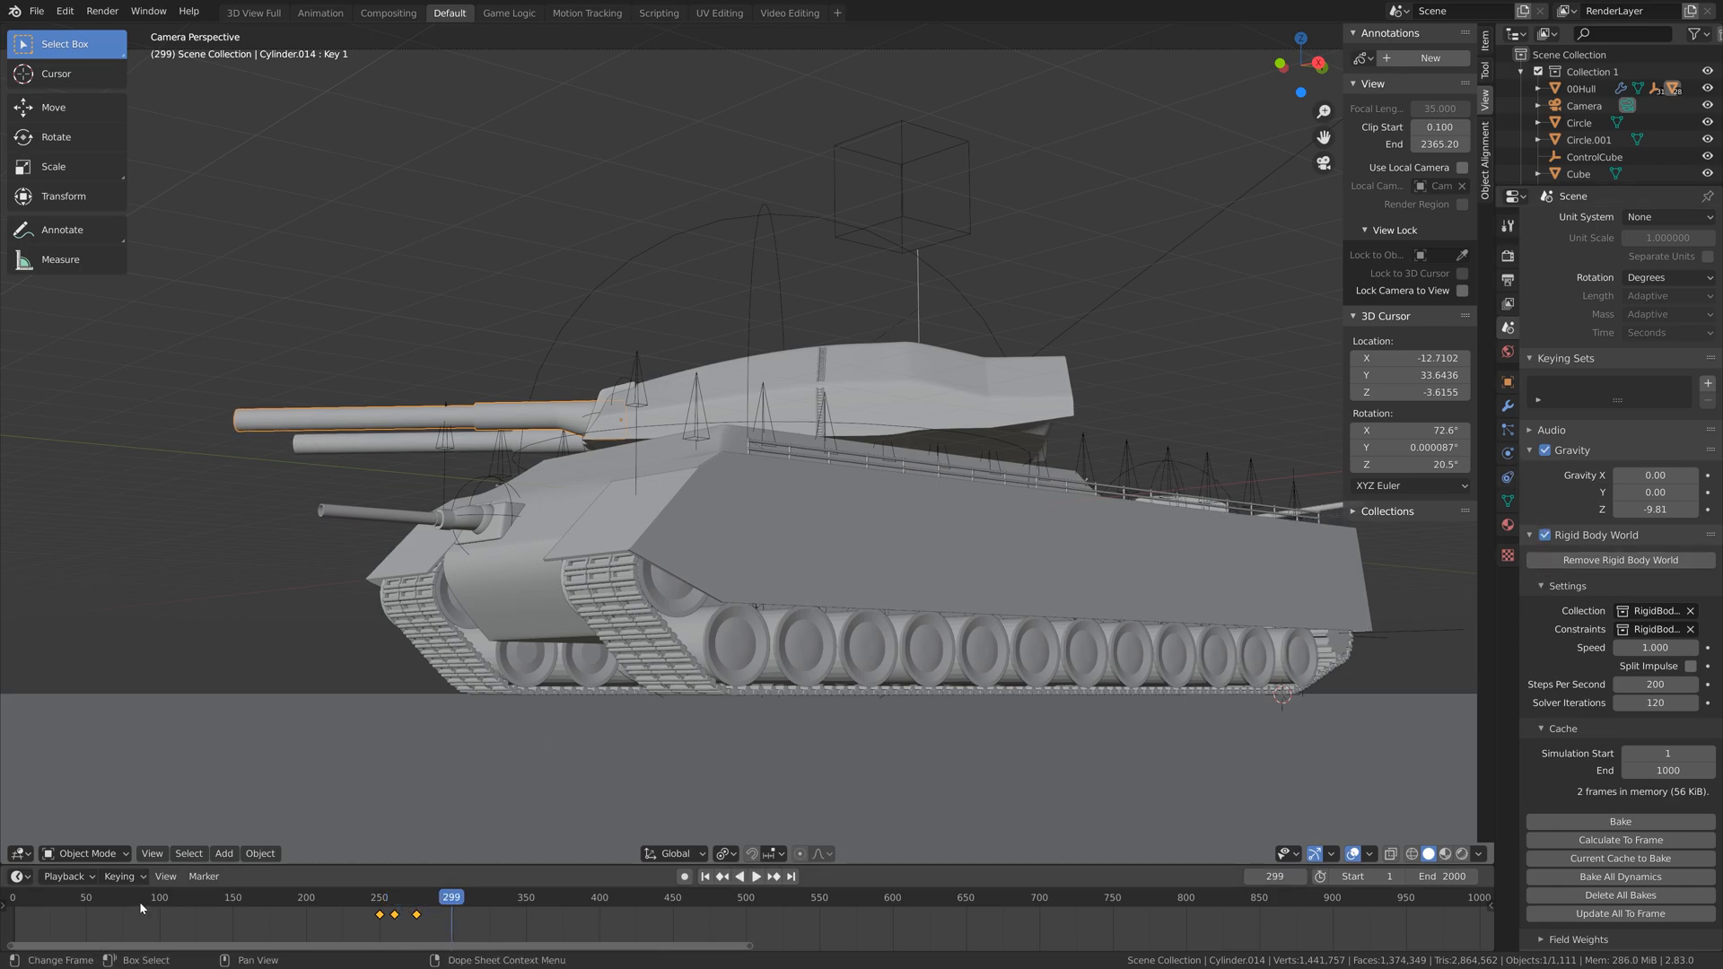
Go to frame 68 and try out the Key 1 shape key value of the selected gun barrel
drag(143, 899, 112, 899)
click(1508, 500)
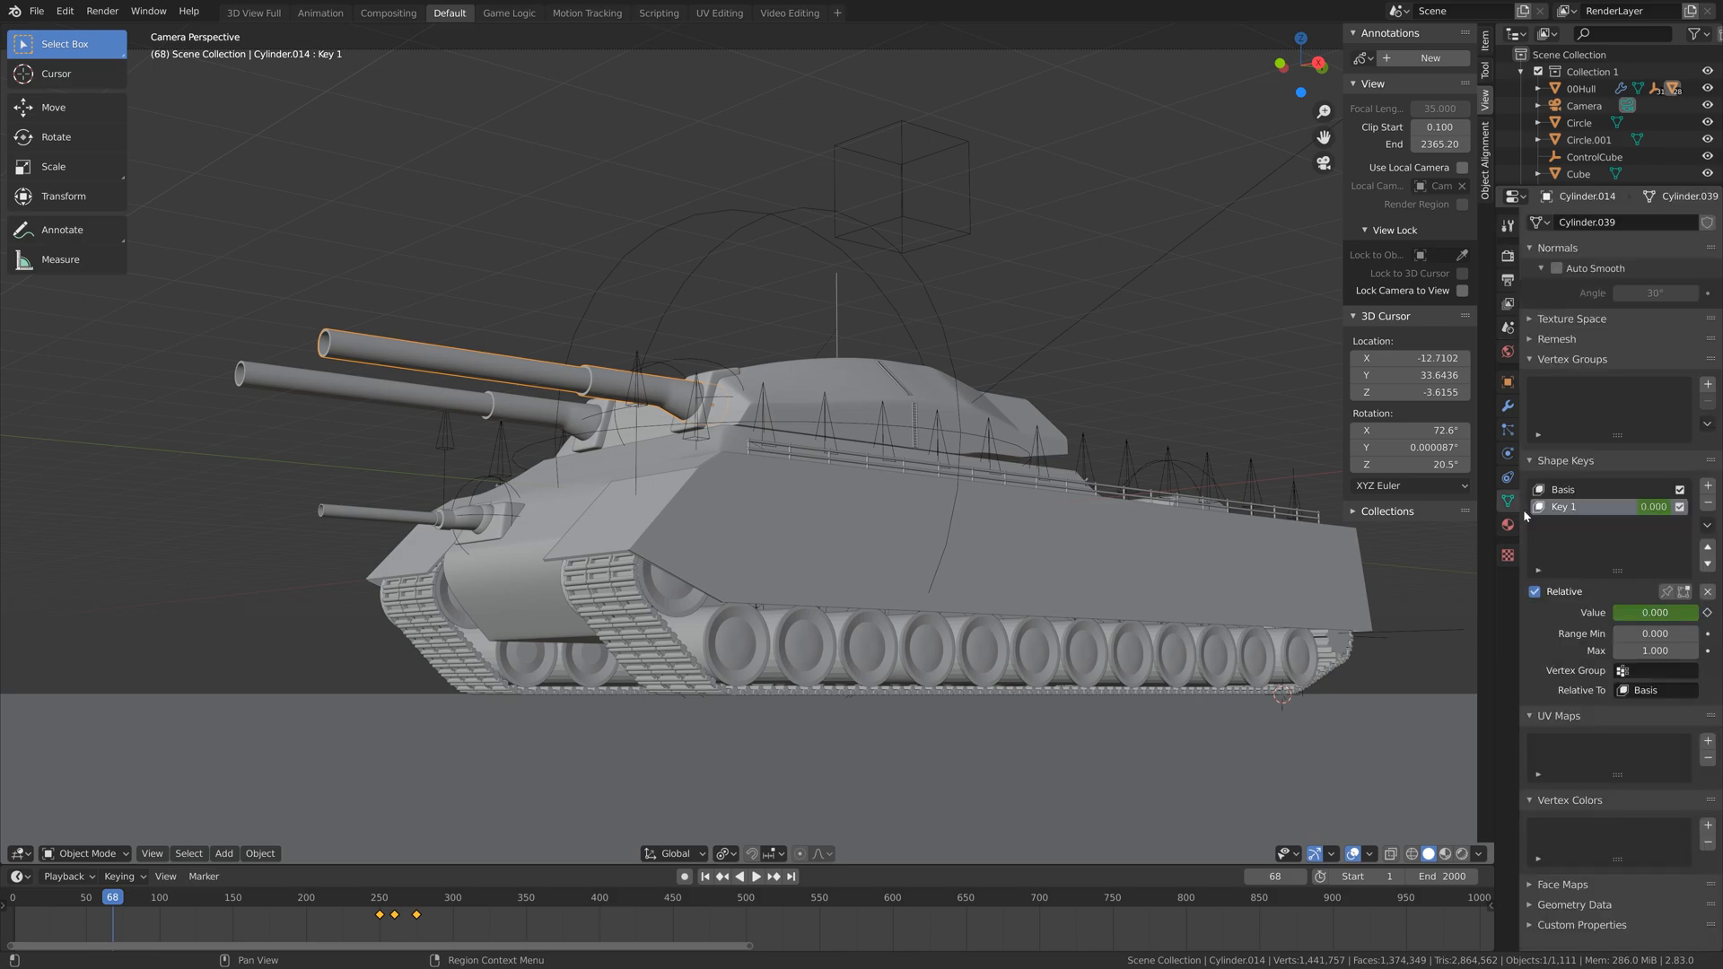
drag(1655, 612, 1615, 612)
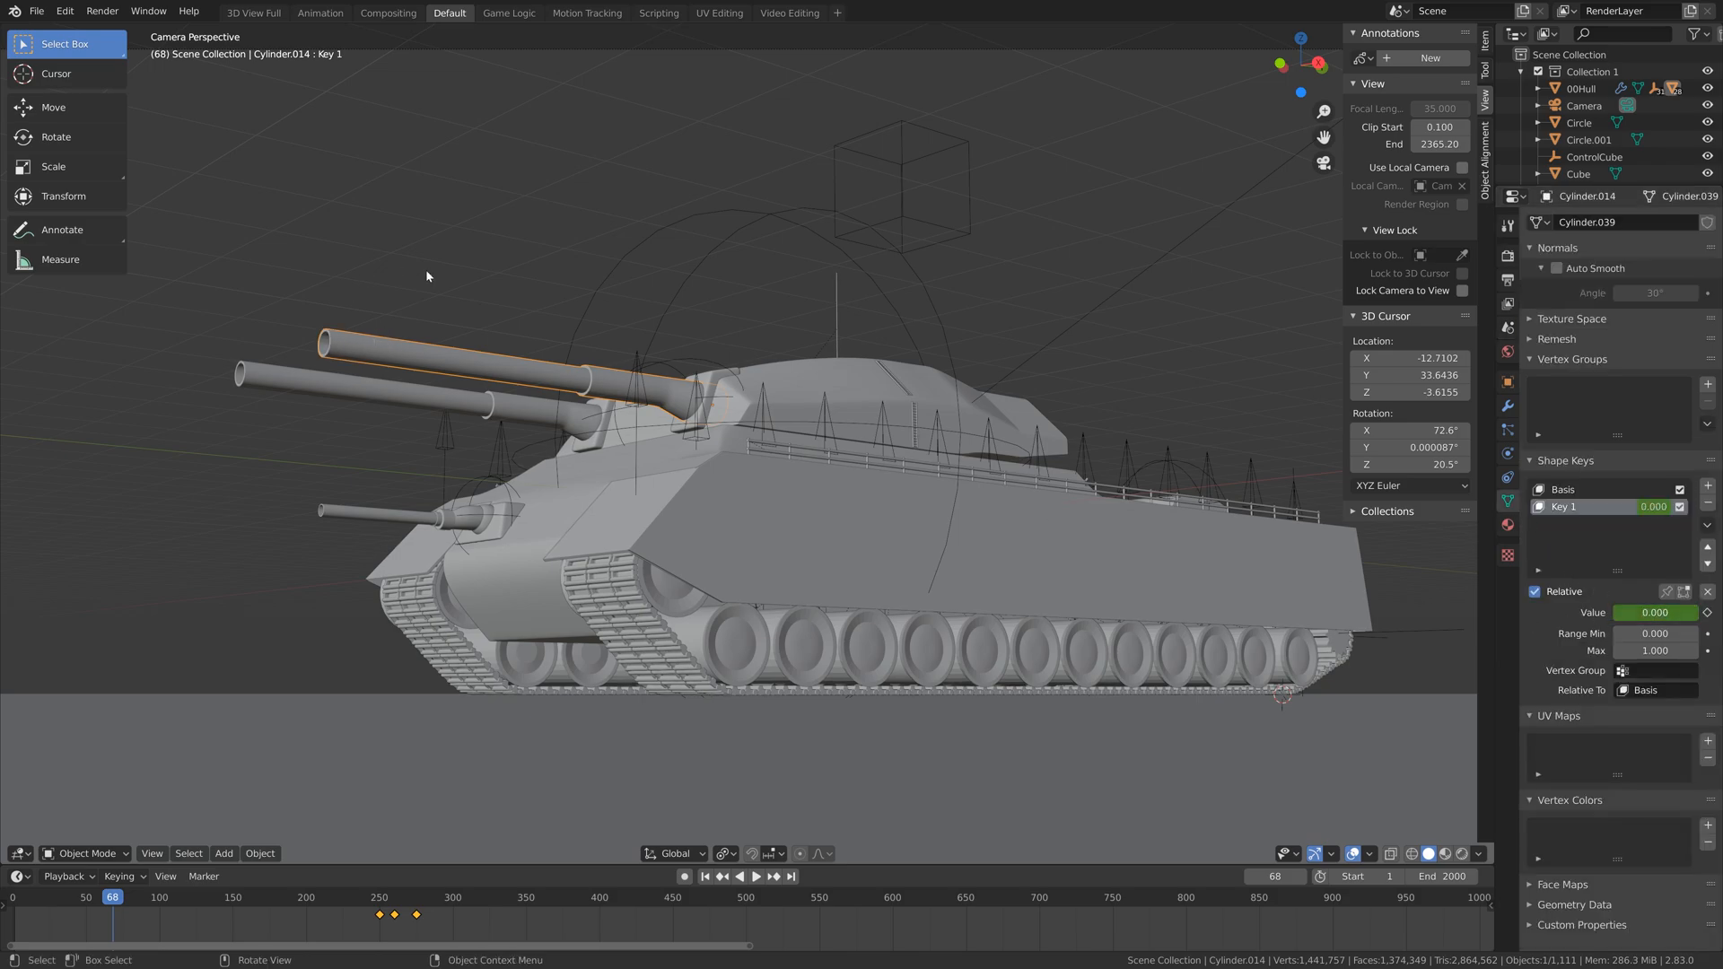
click(912, 418)
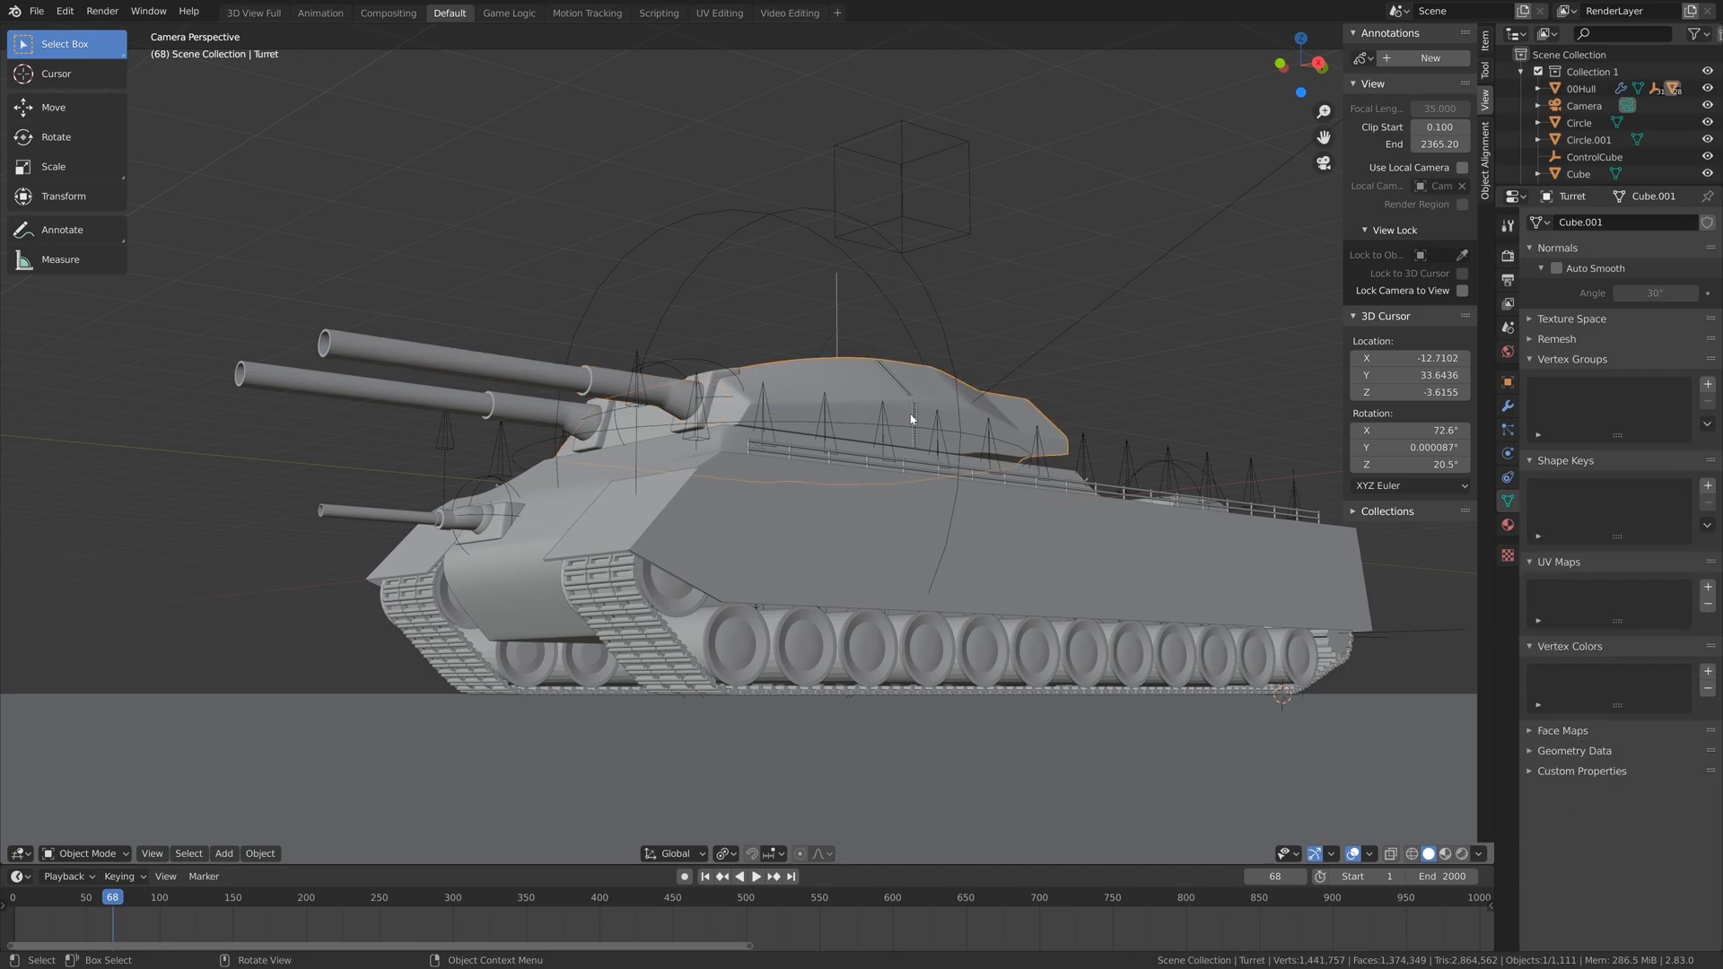
key(r)
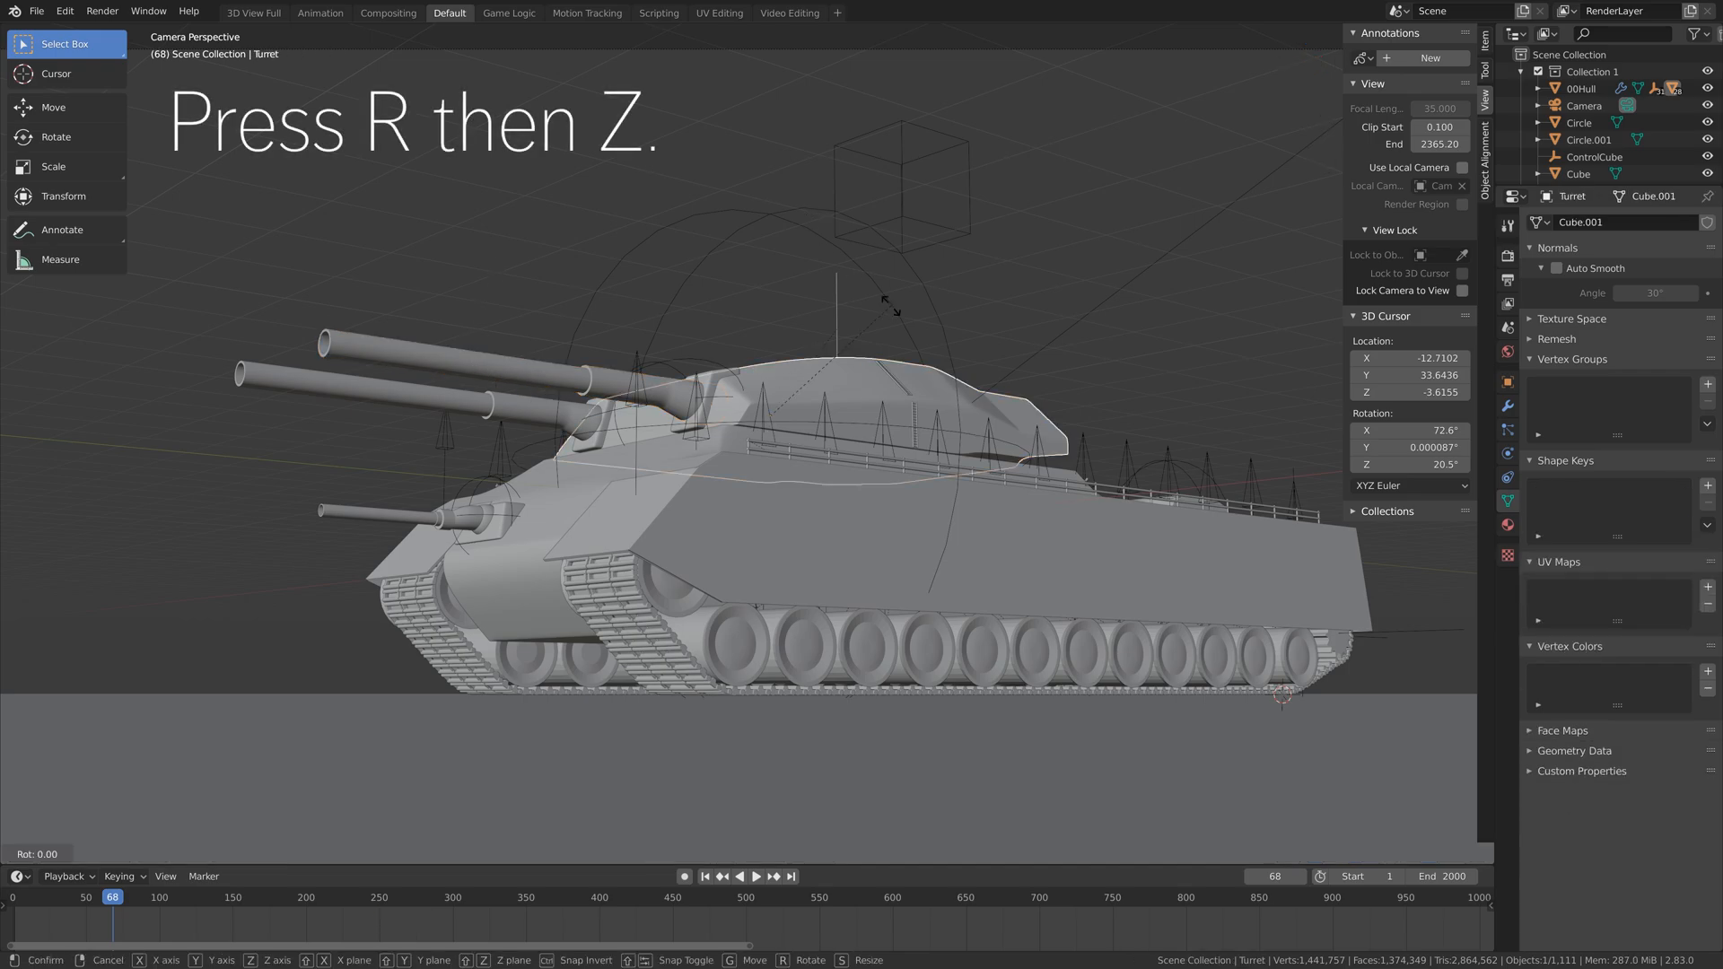
key(z)
click(789, 213)
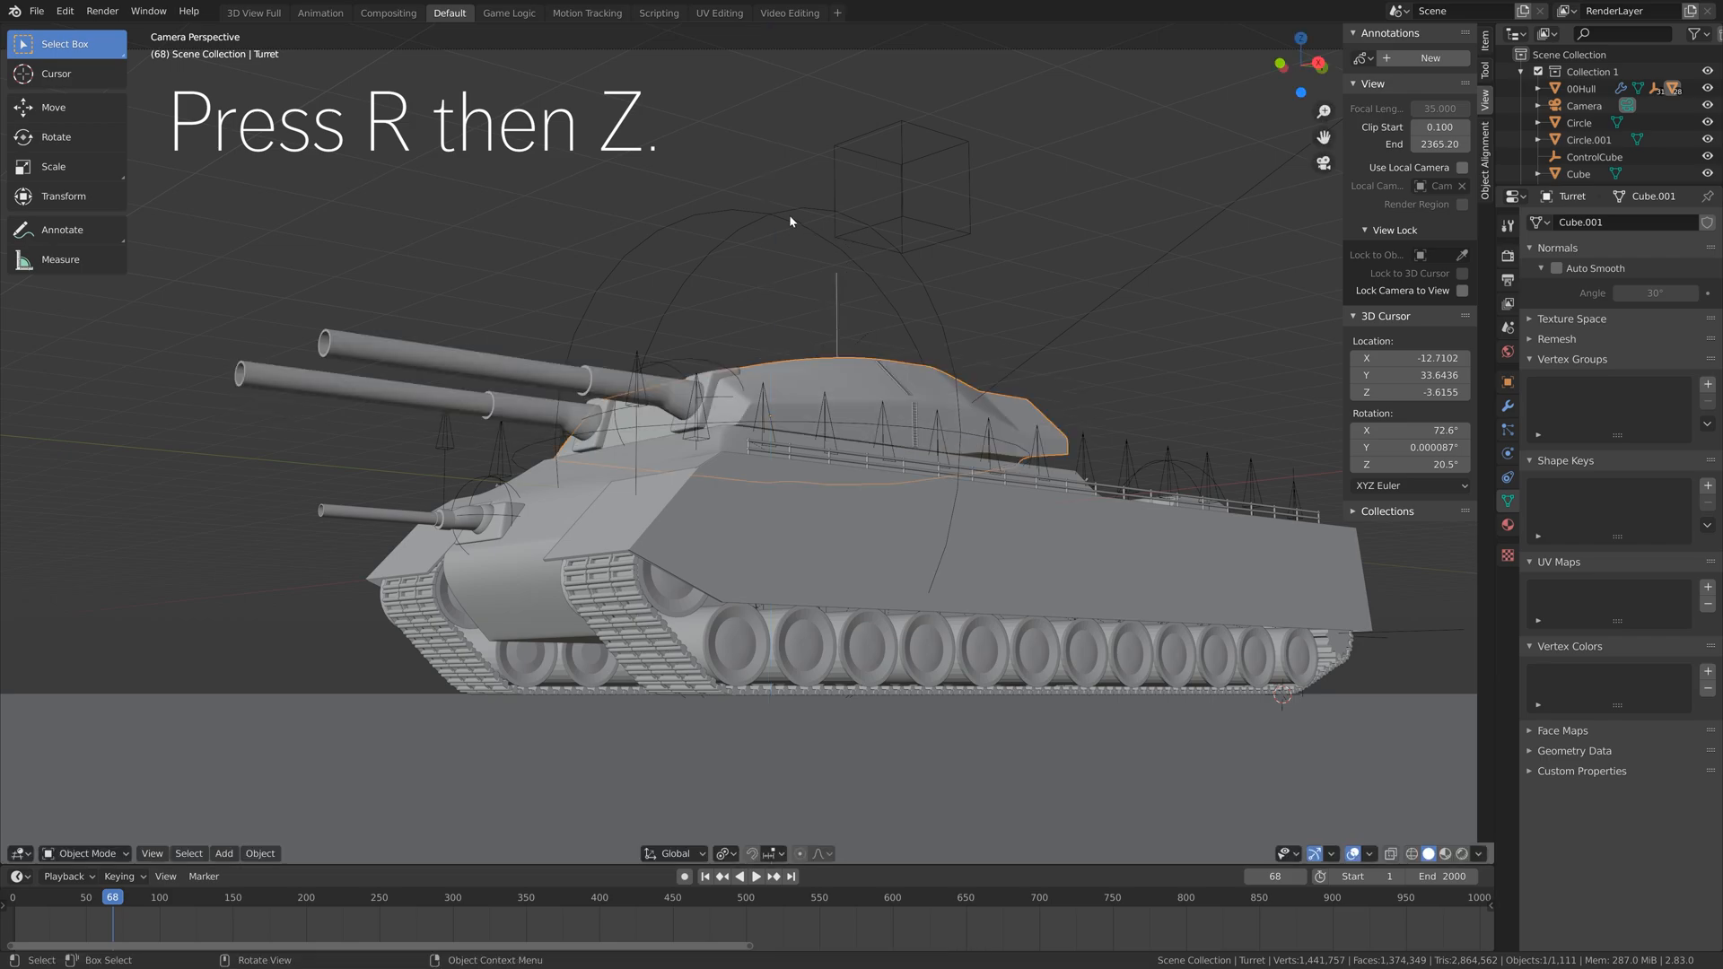
Try rotating the large sphere empty around the main turret about the global Z axis
click(789, 220)
key(r)
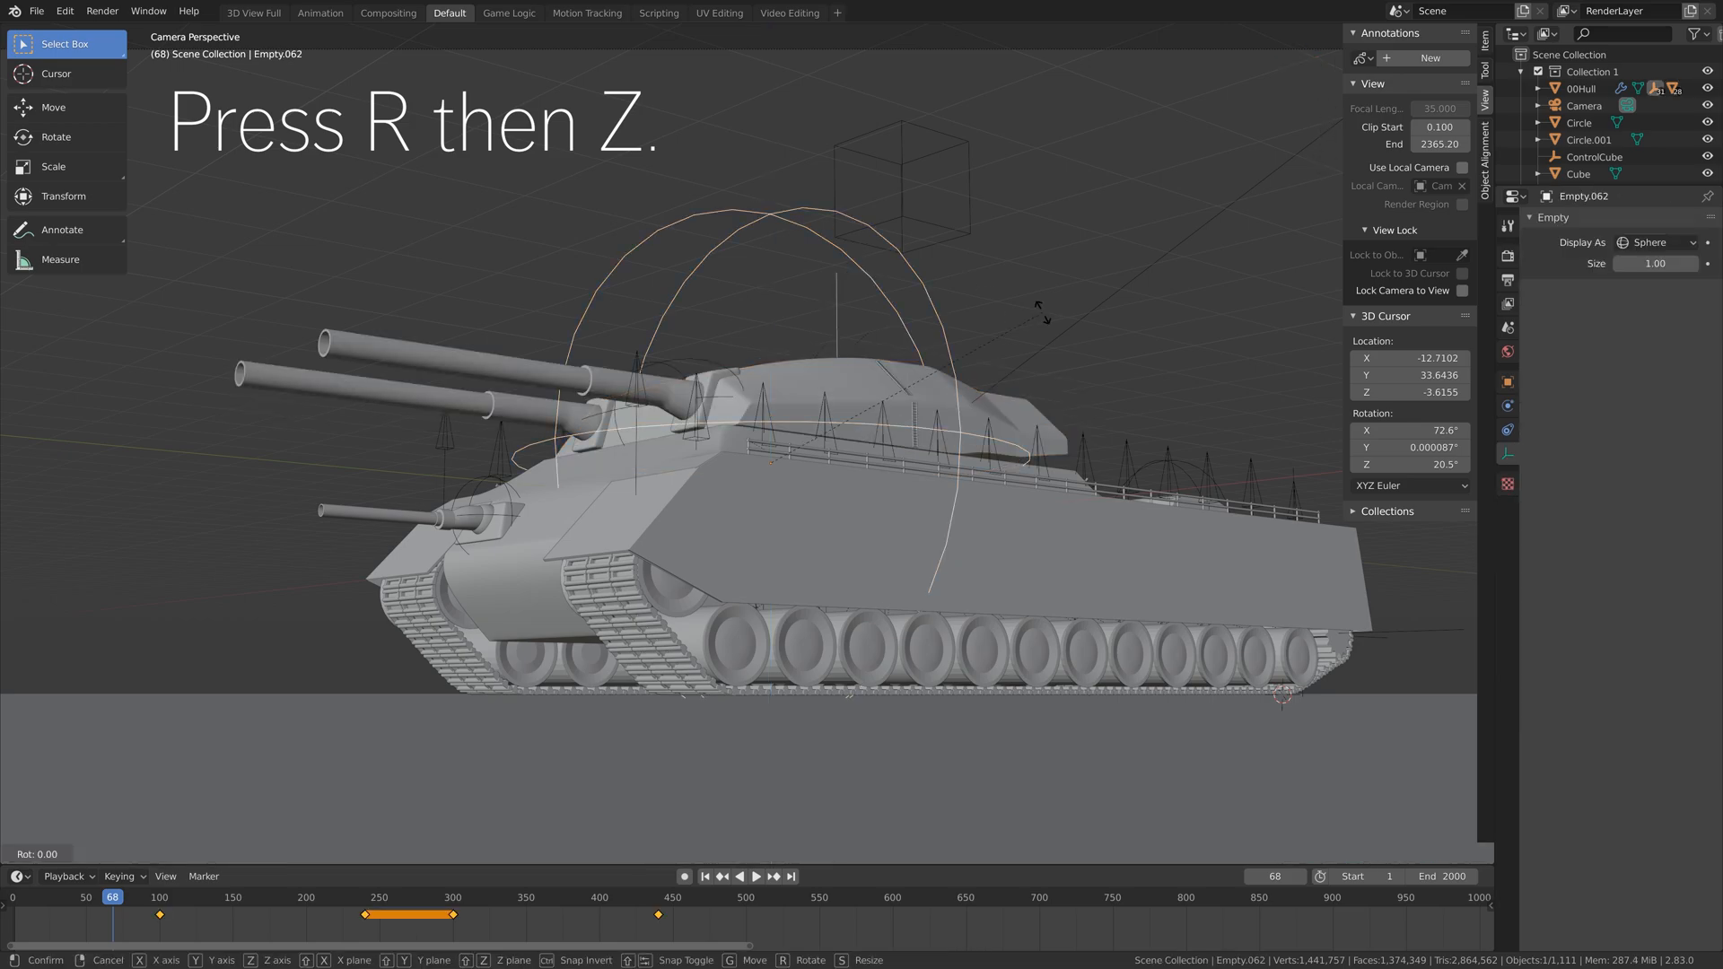
key(z)
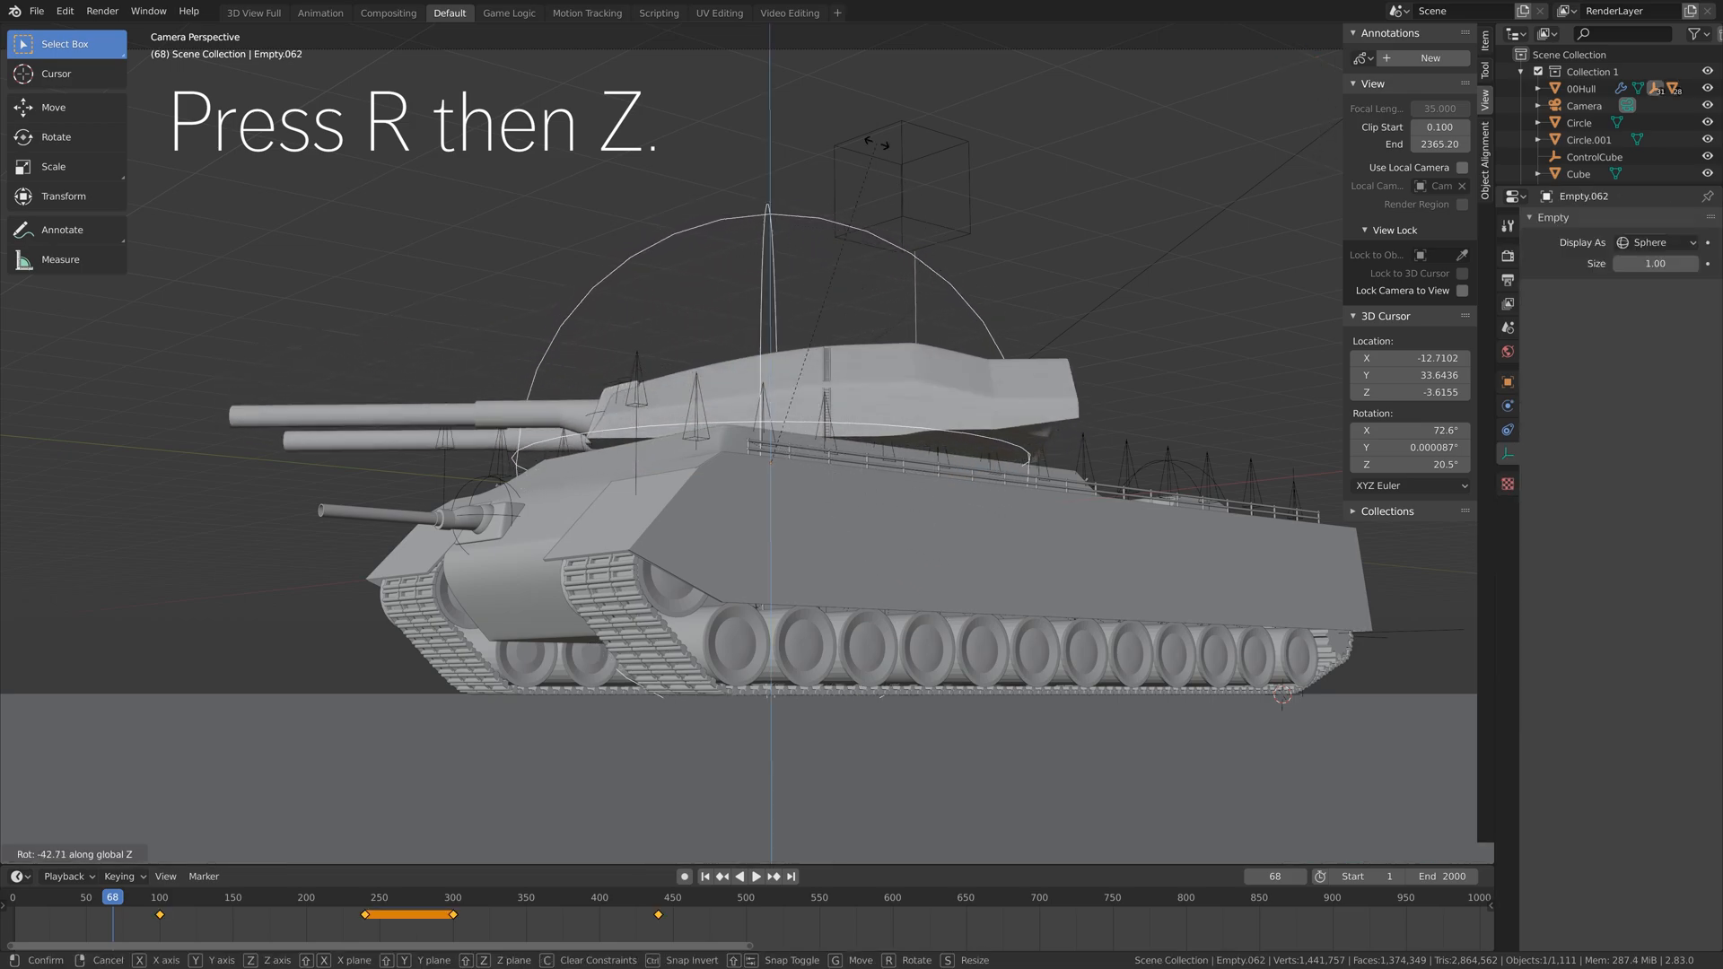
click(945, 336)
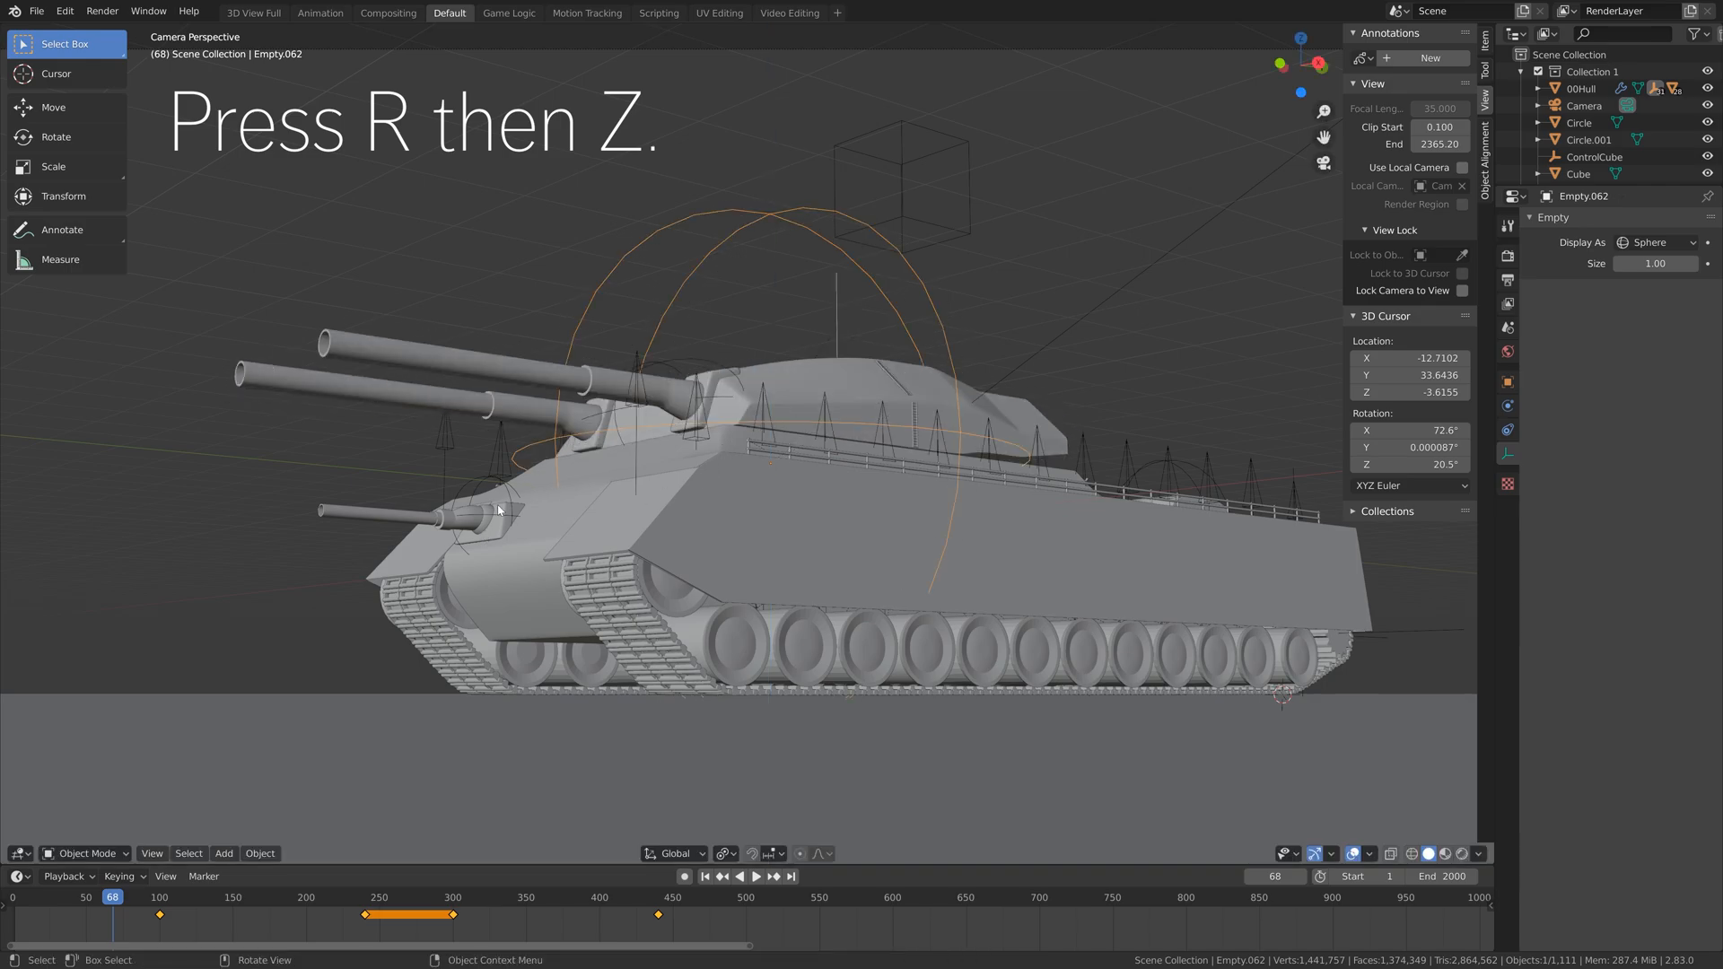
Try rotating the main guns' small sphere empty about the global X axis and inspect its object constraint
click(695, 365)
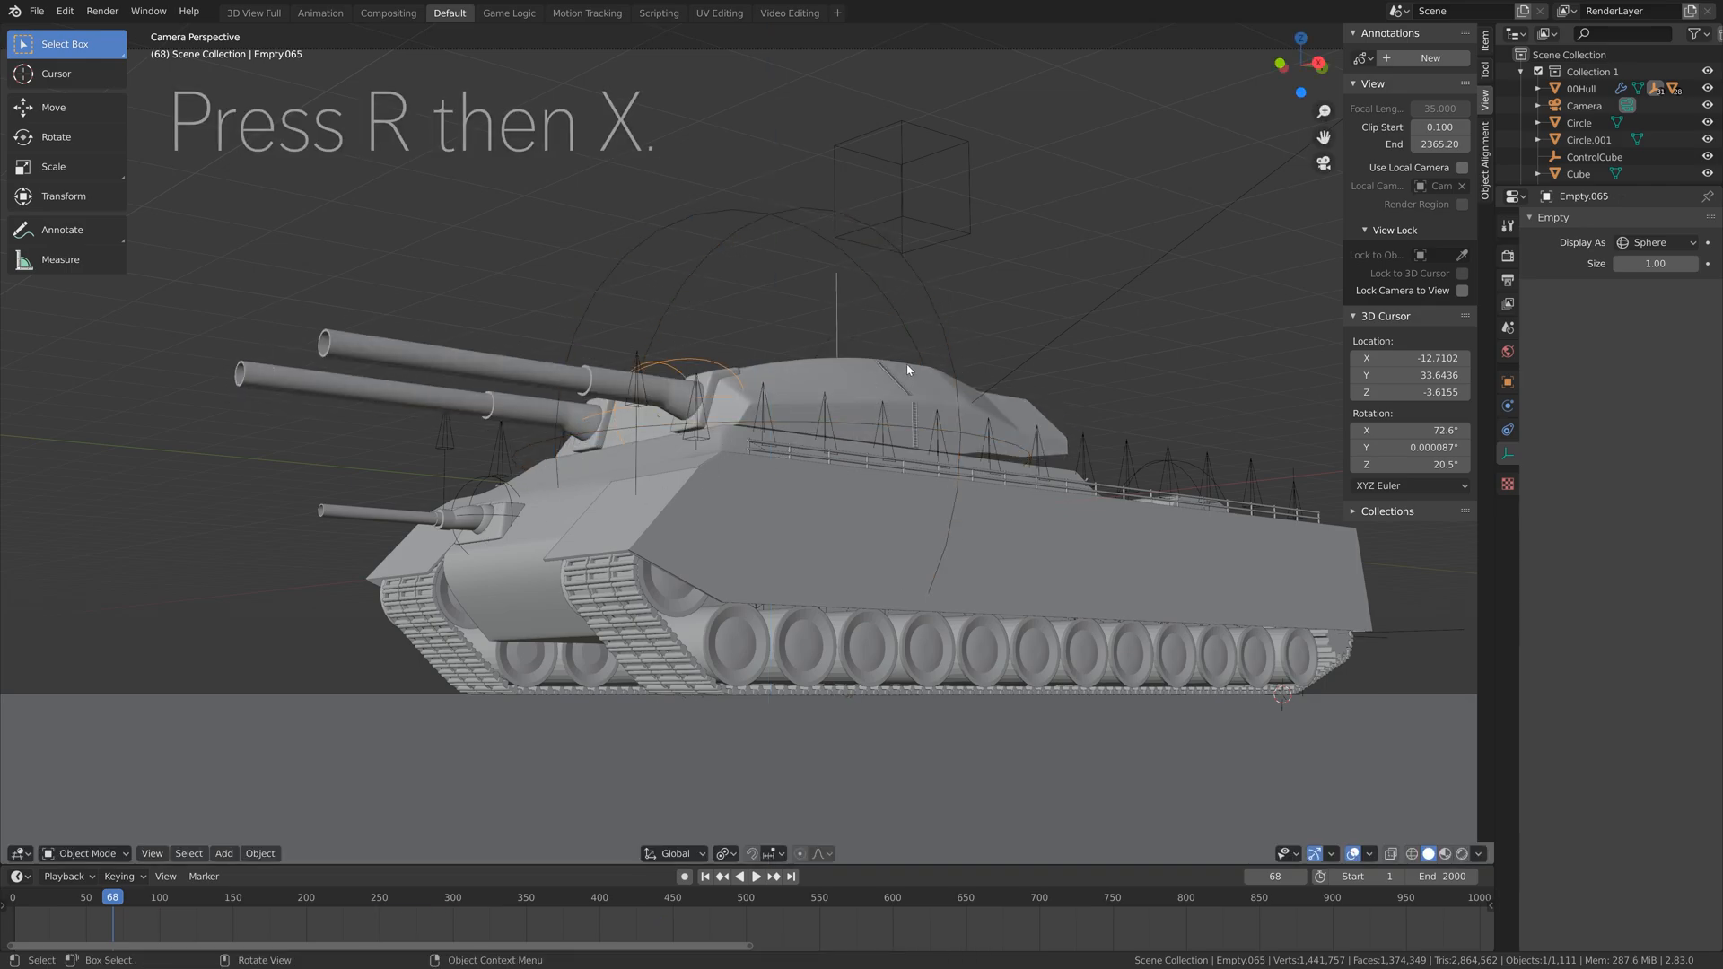
key(r)
key(x)
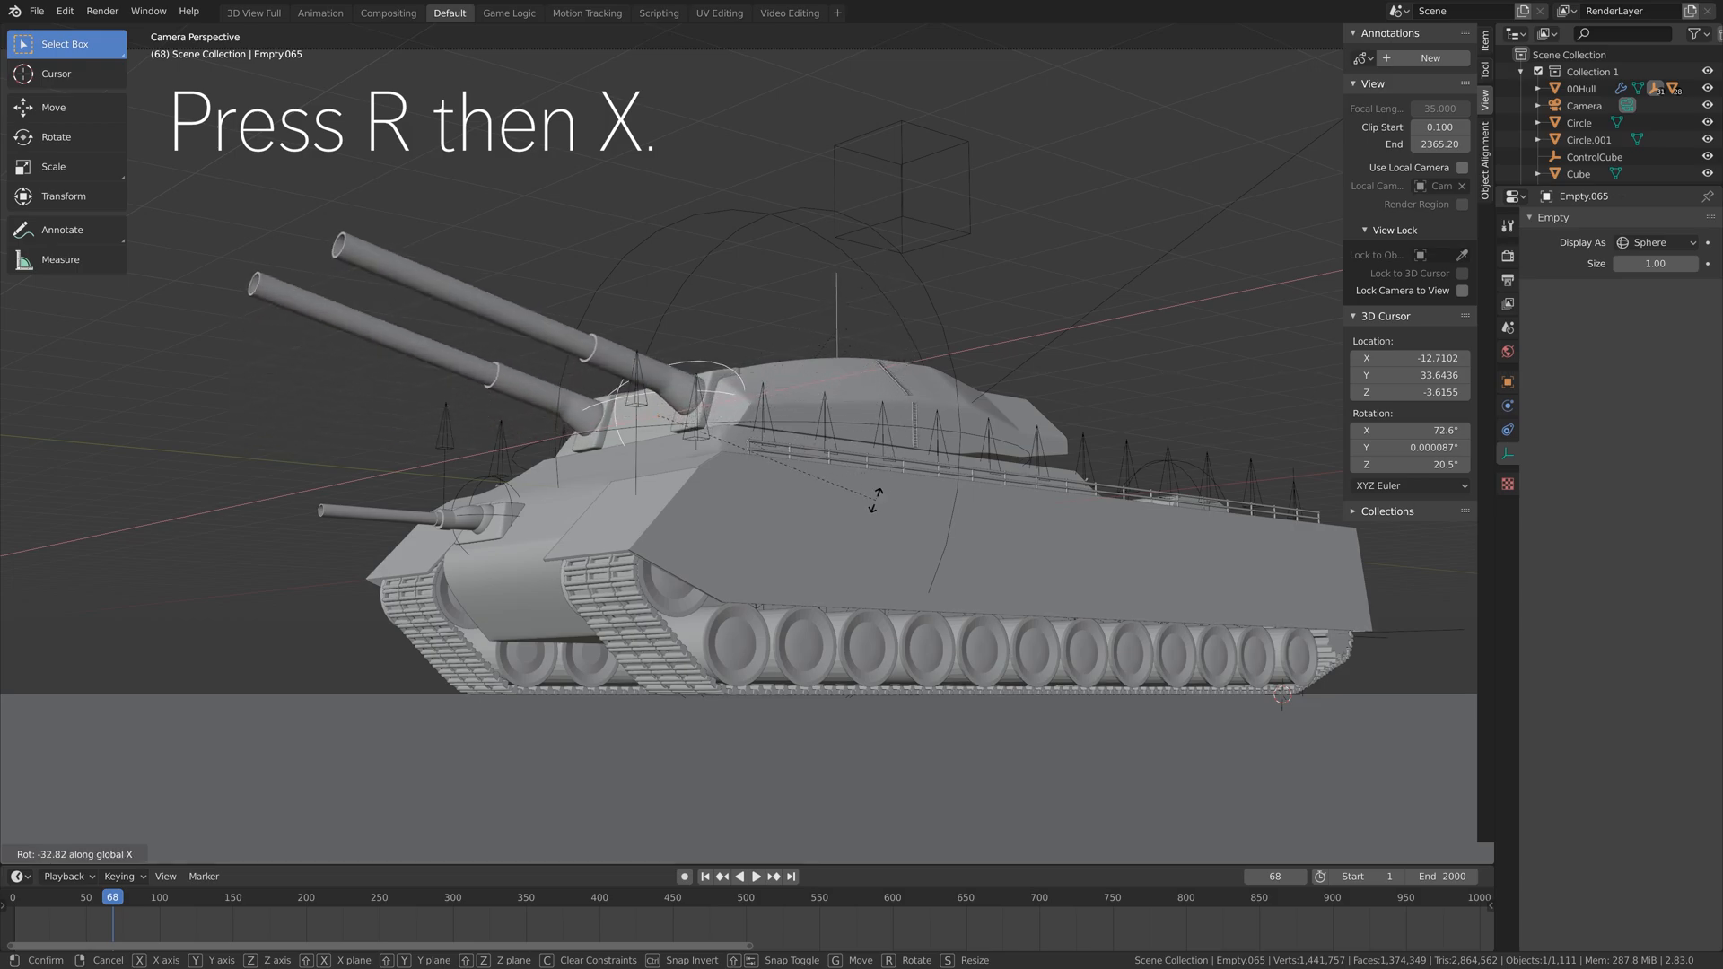
click(900, 289)
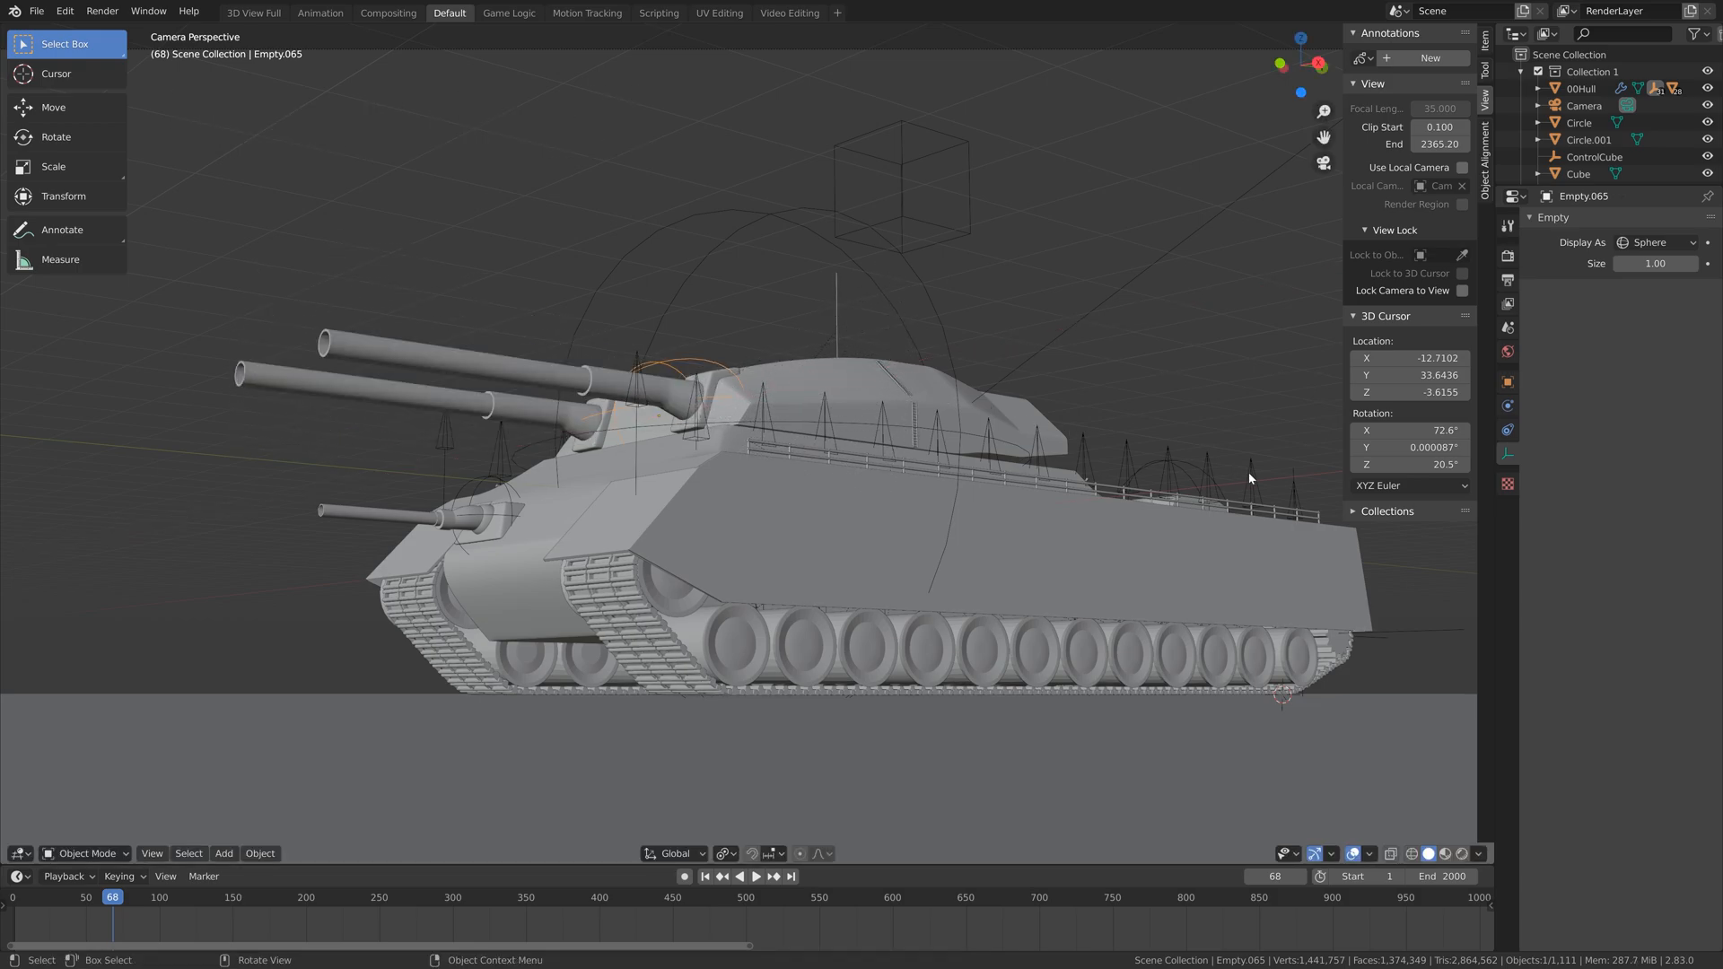
click(1508, 430)
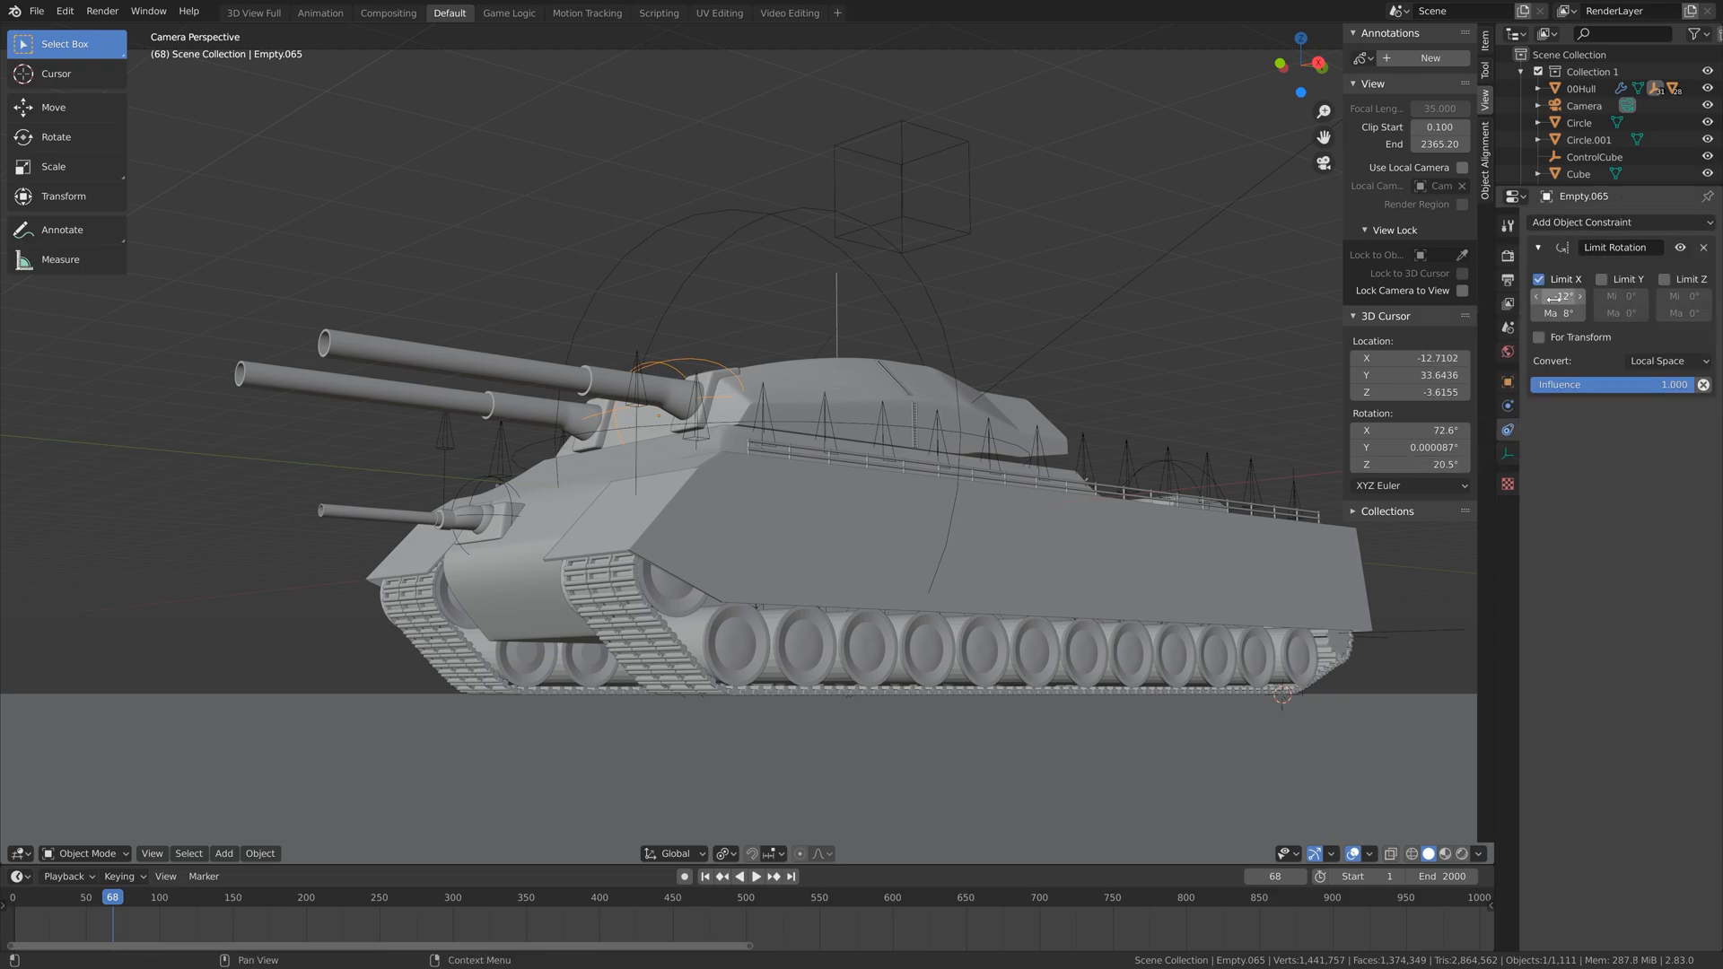
Try rotating the sphere empty of the small twin-gun turret behind the main turret about the global Z axis
scroll(1057, 332, down, 3)
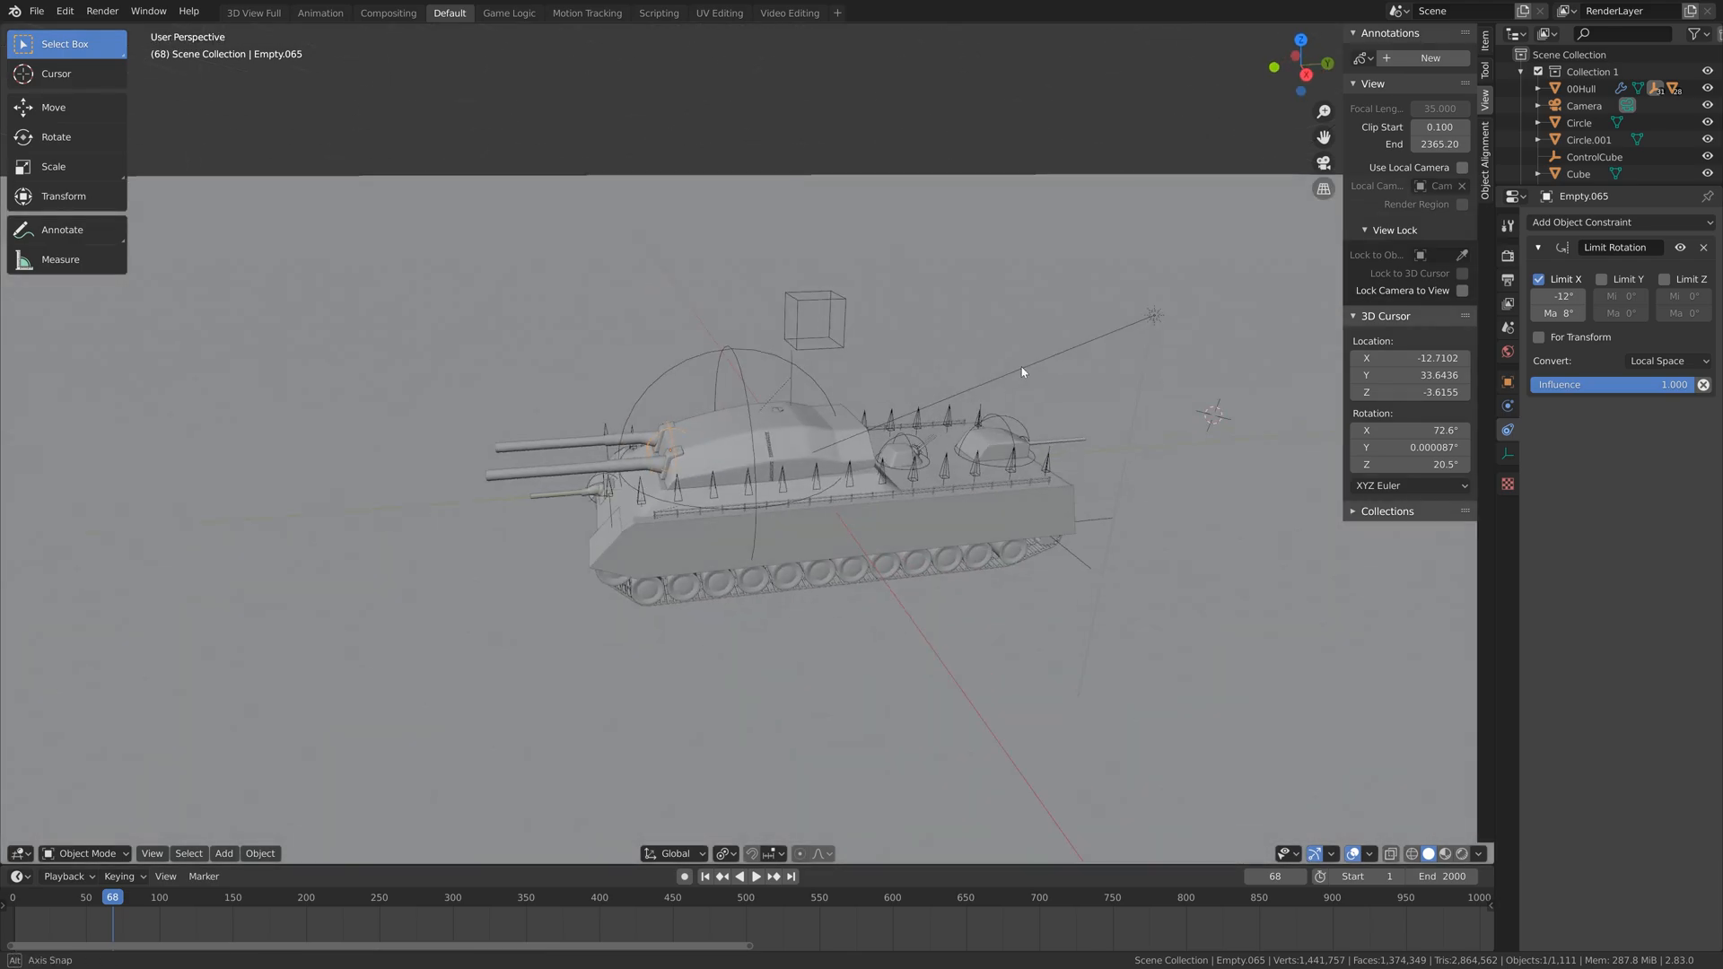
middle_drag(1057, 332, 1005, 404)
scroll(968, 471, up, 5)
scroll(967, 471, up, 5)
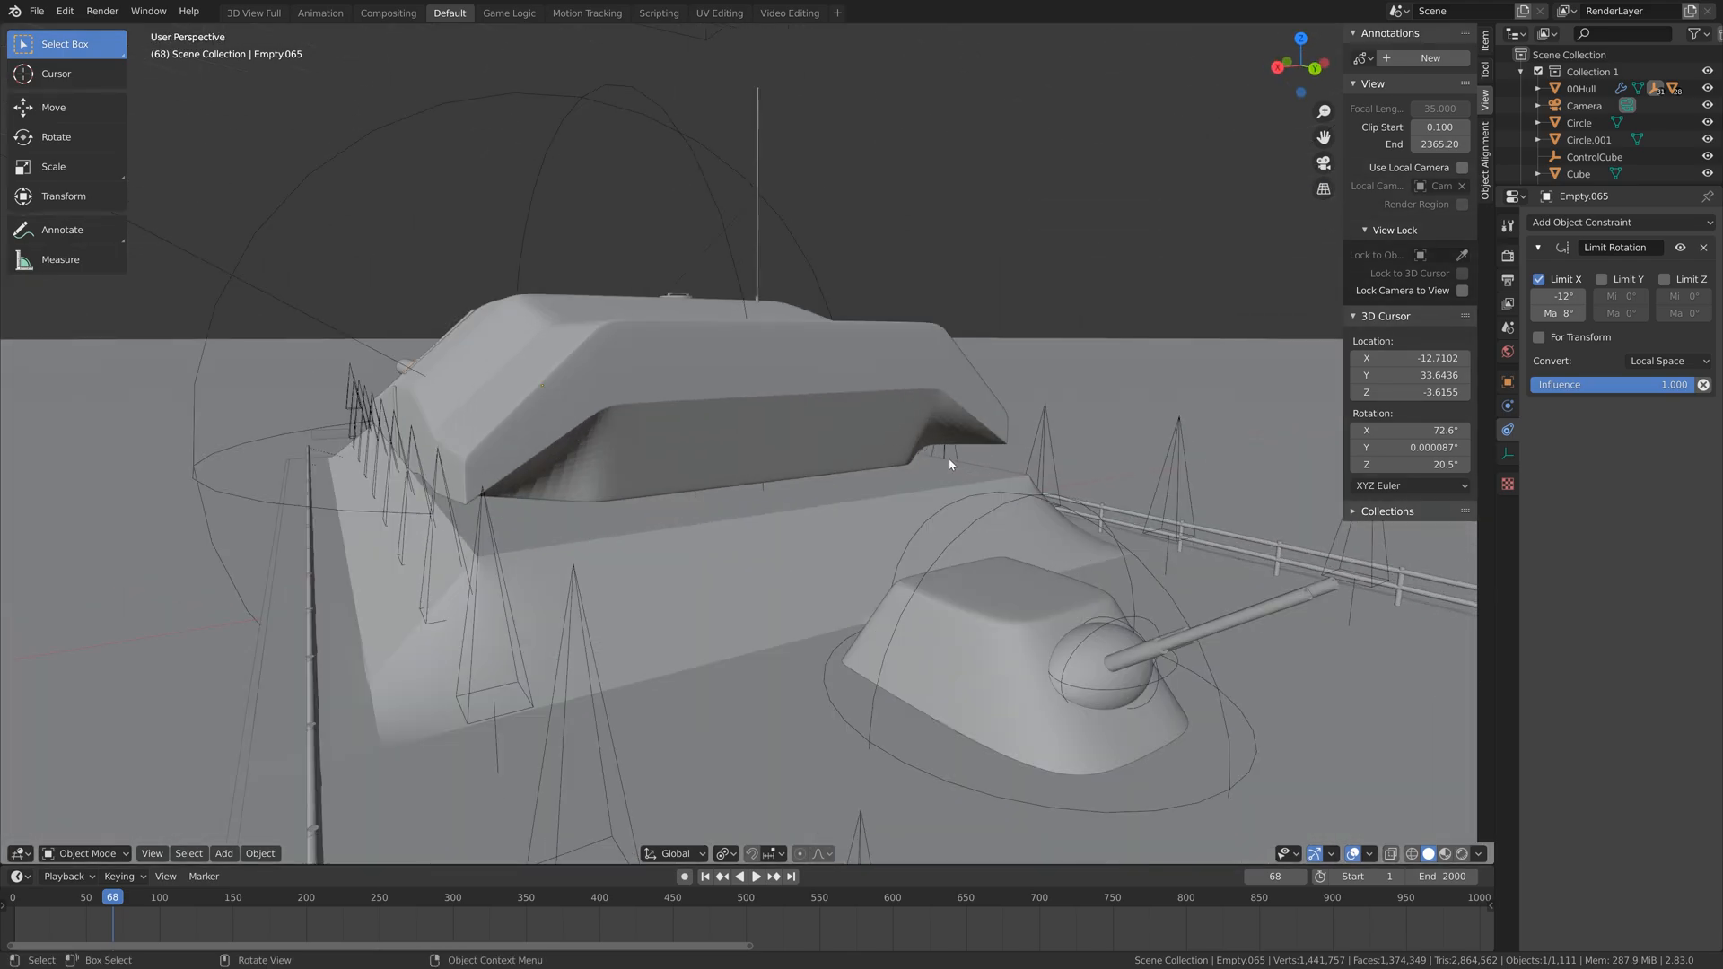
middle_drag(946, 470, 991, 417)
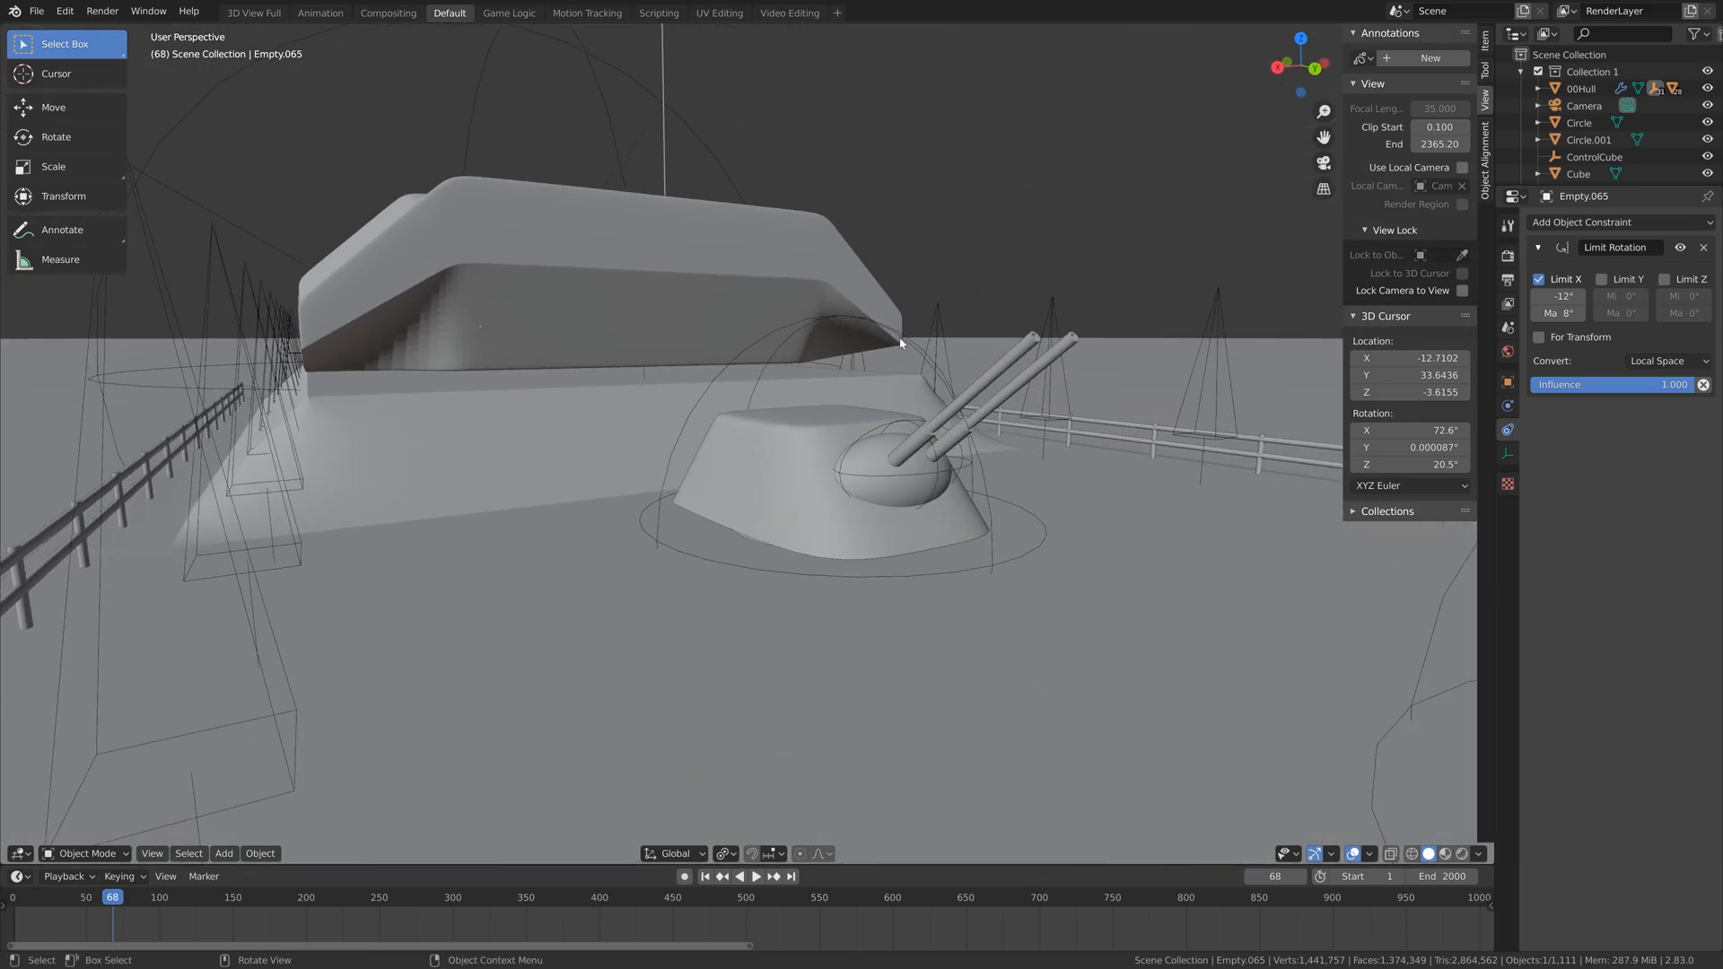
click(1031, 518)
key(r)
key(z)
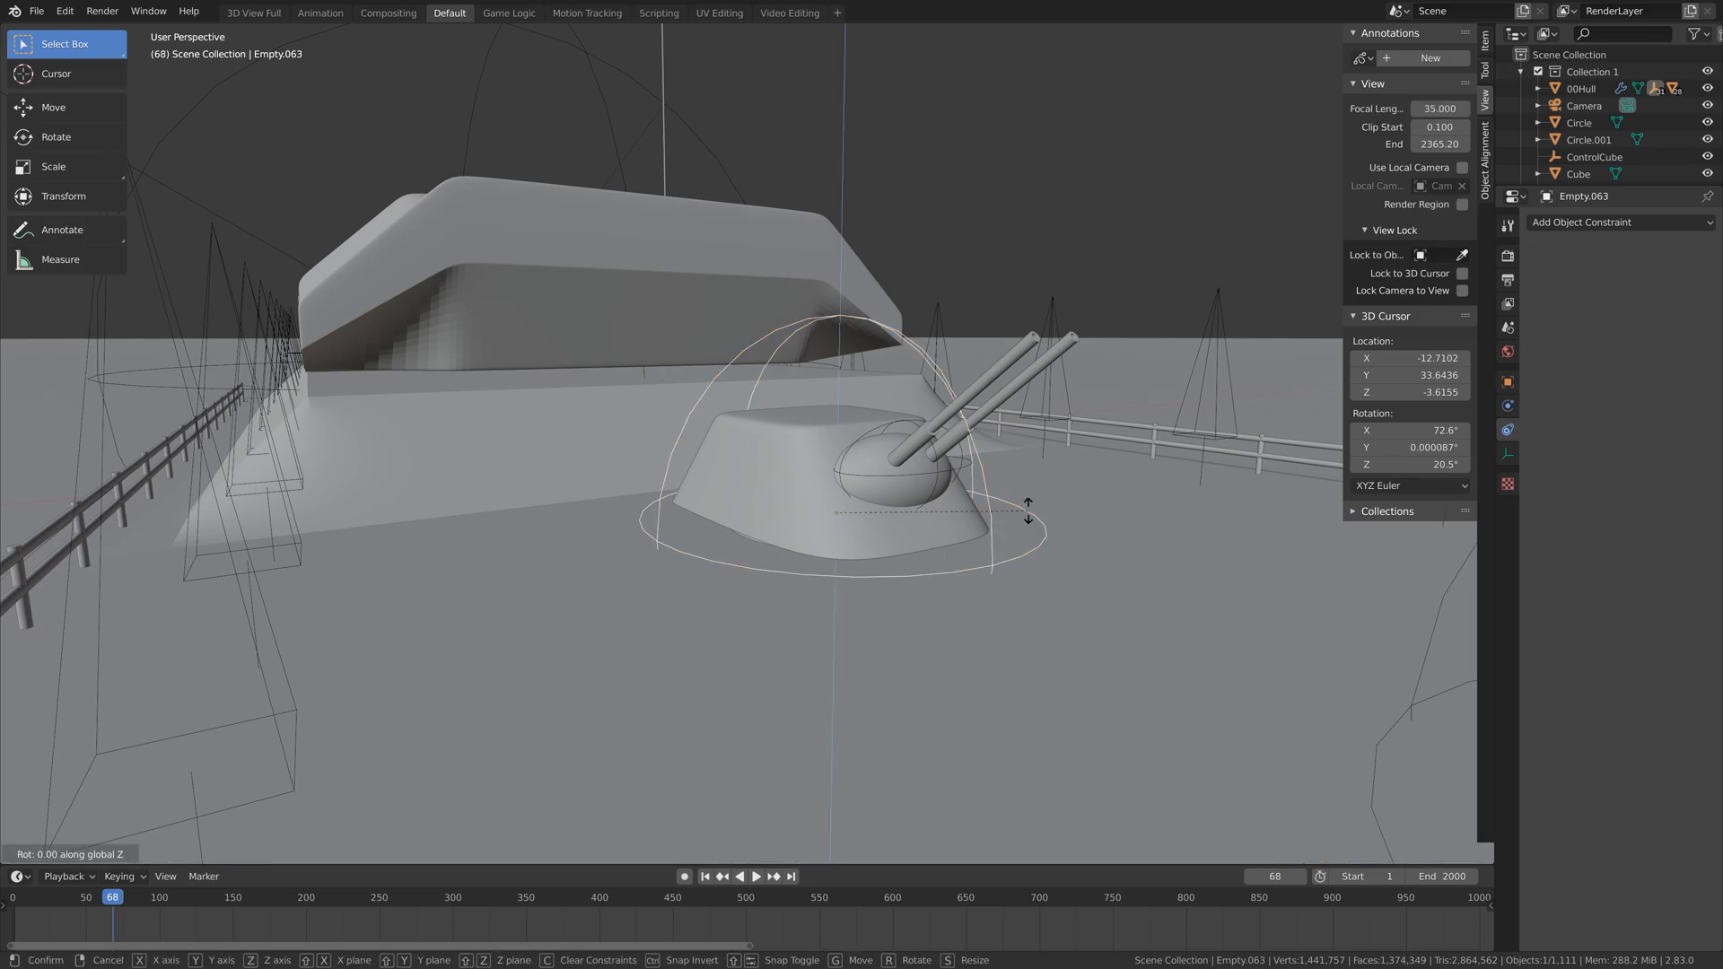
click(1086, 489)
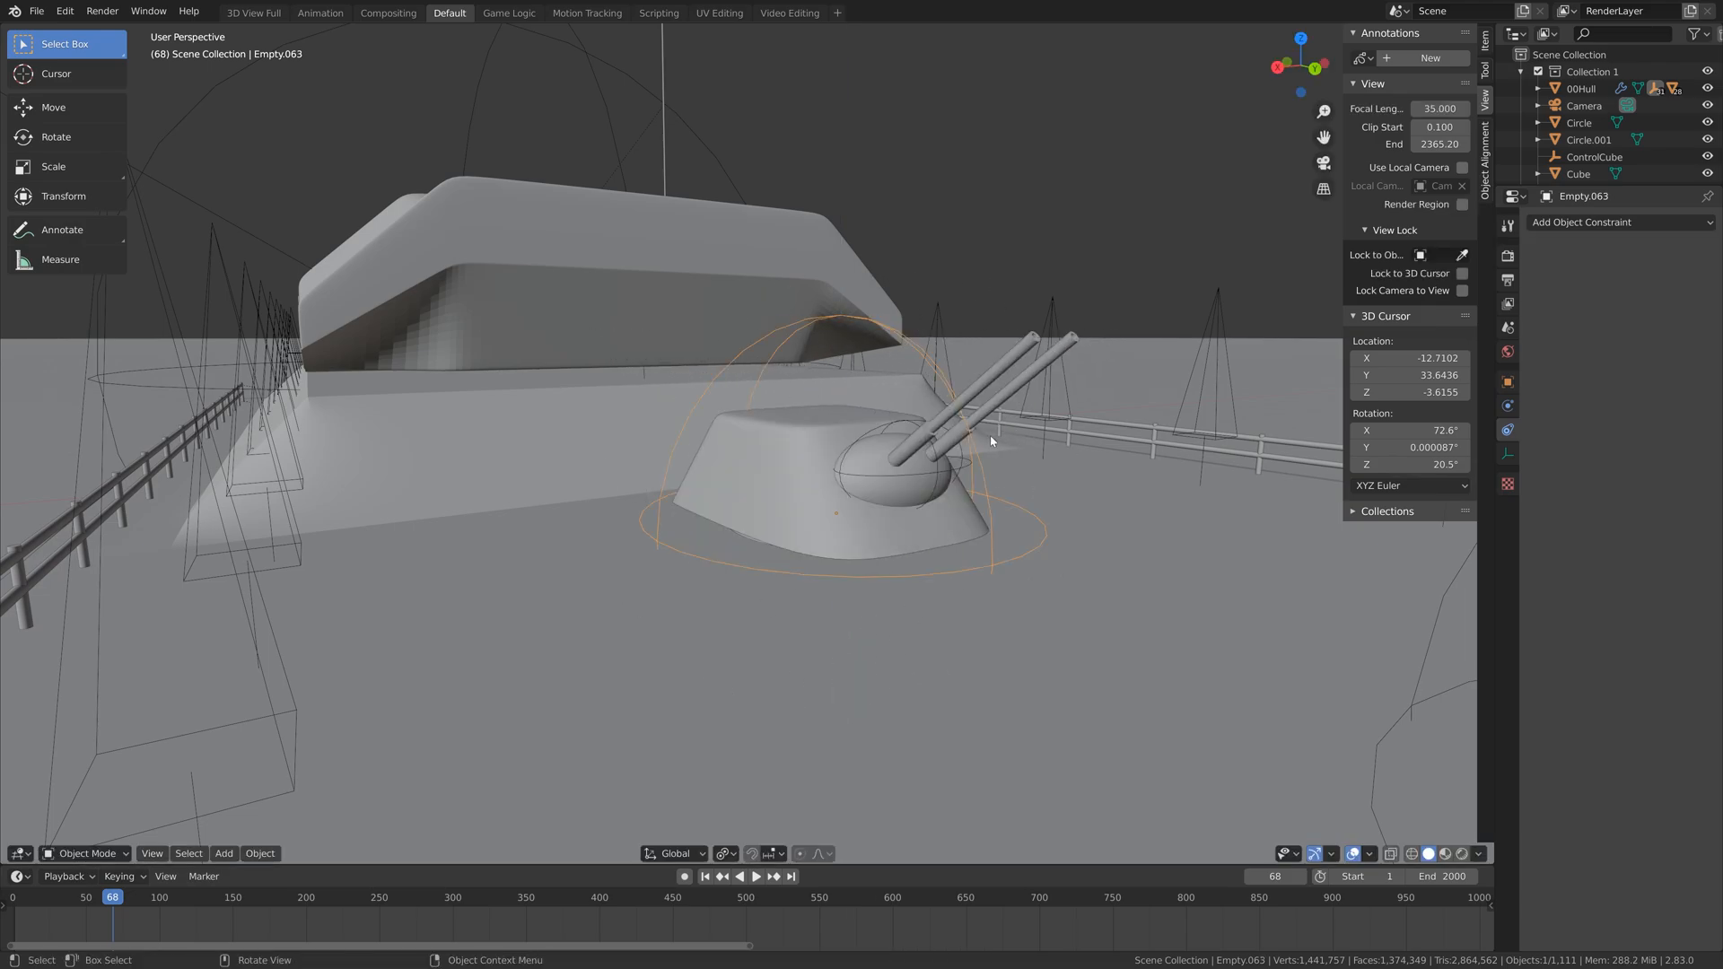
Try rotating the rear turret's sphere empty about the global Z axis
scroll(988, 499, down, 5)
click(1020, 388)
key(r)
key(z)
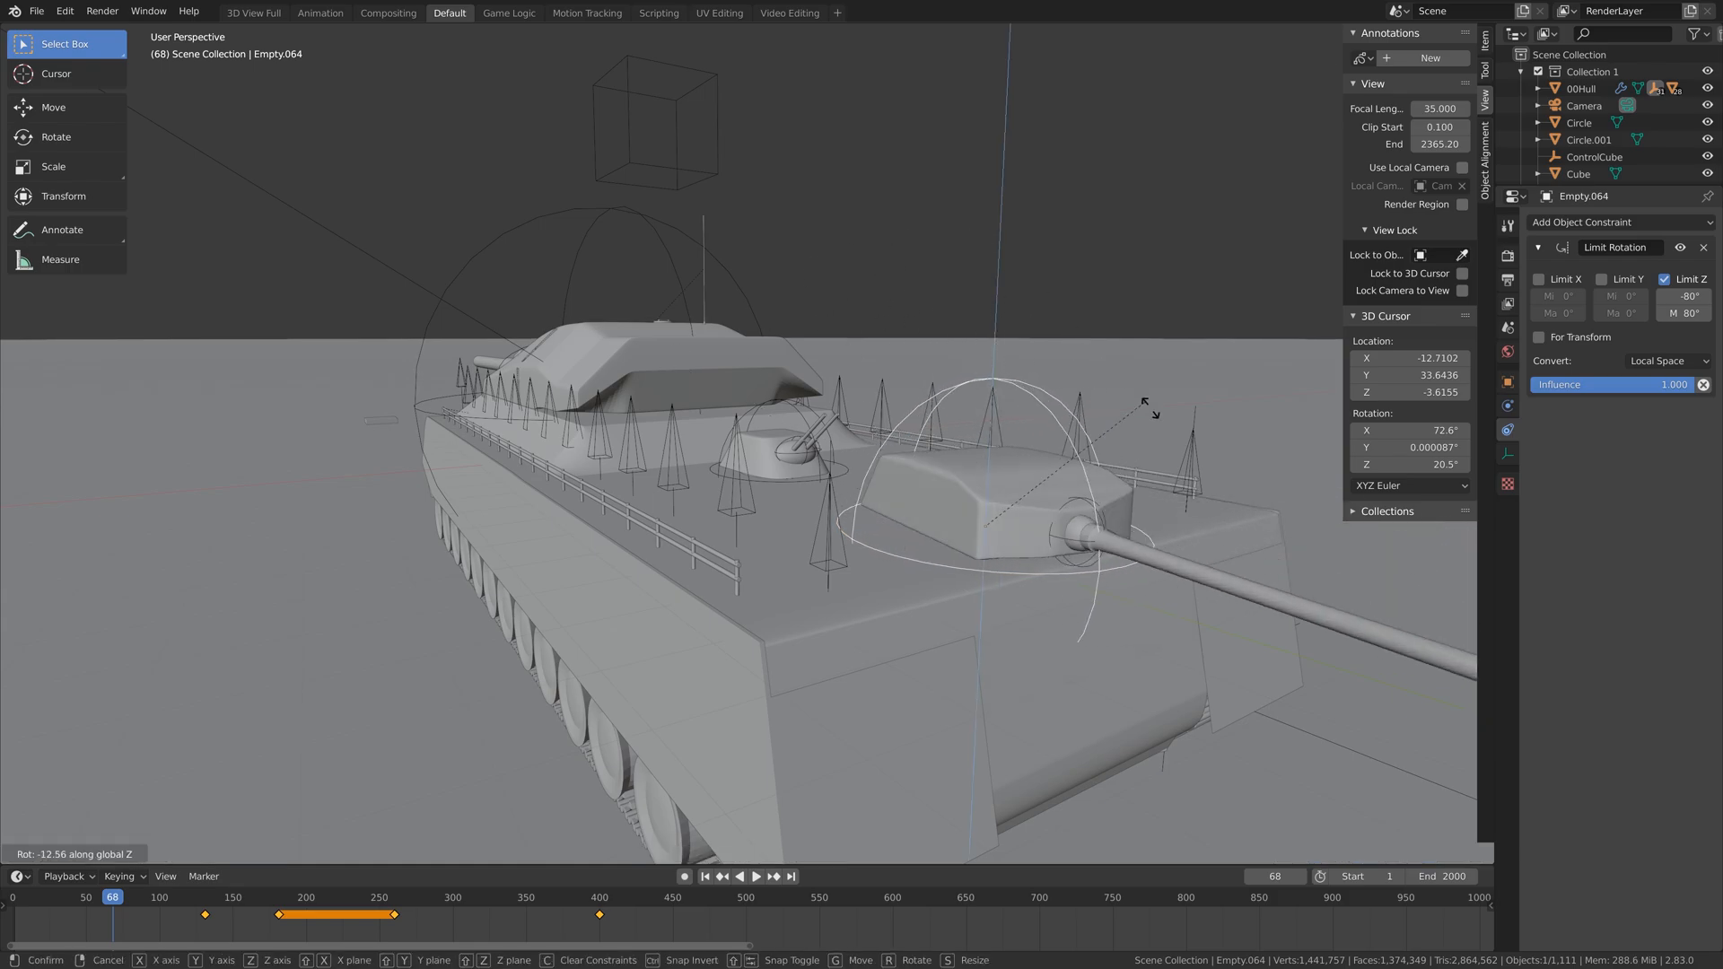
click(1179, 479)
Select the ControlCube, the wireframe cube floating above the tank
scroll(1049, 557, down, 3)
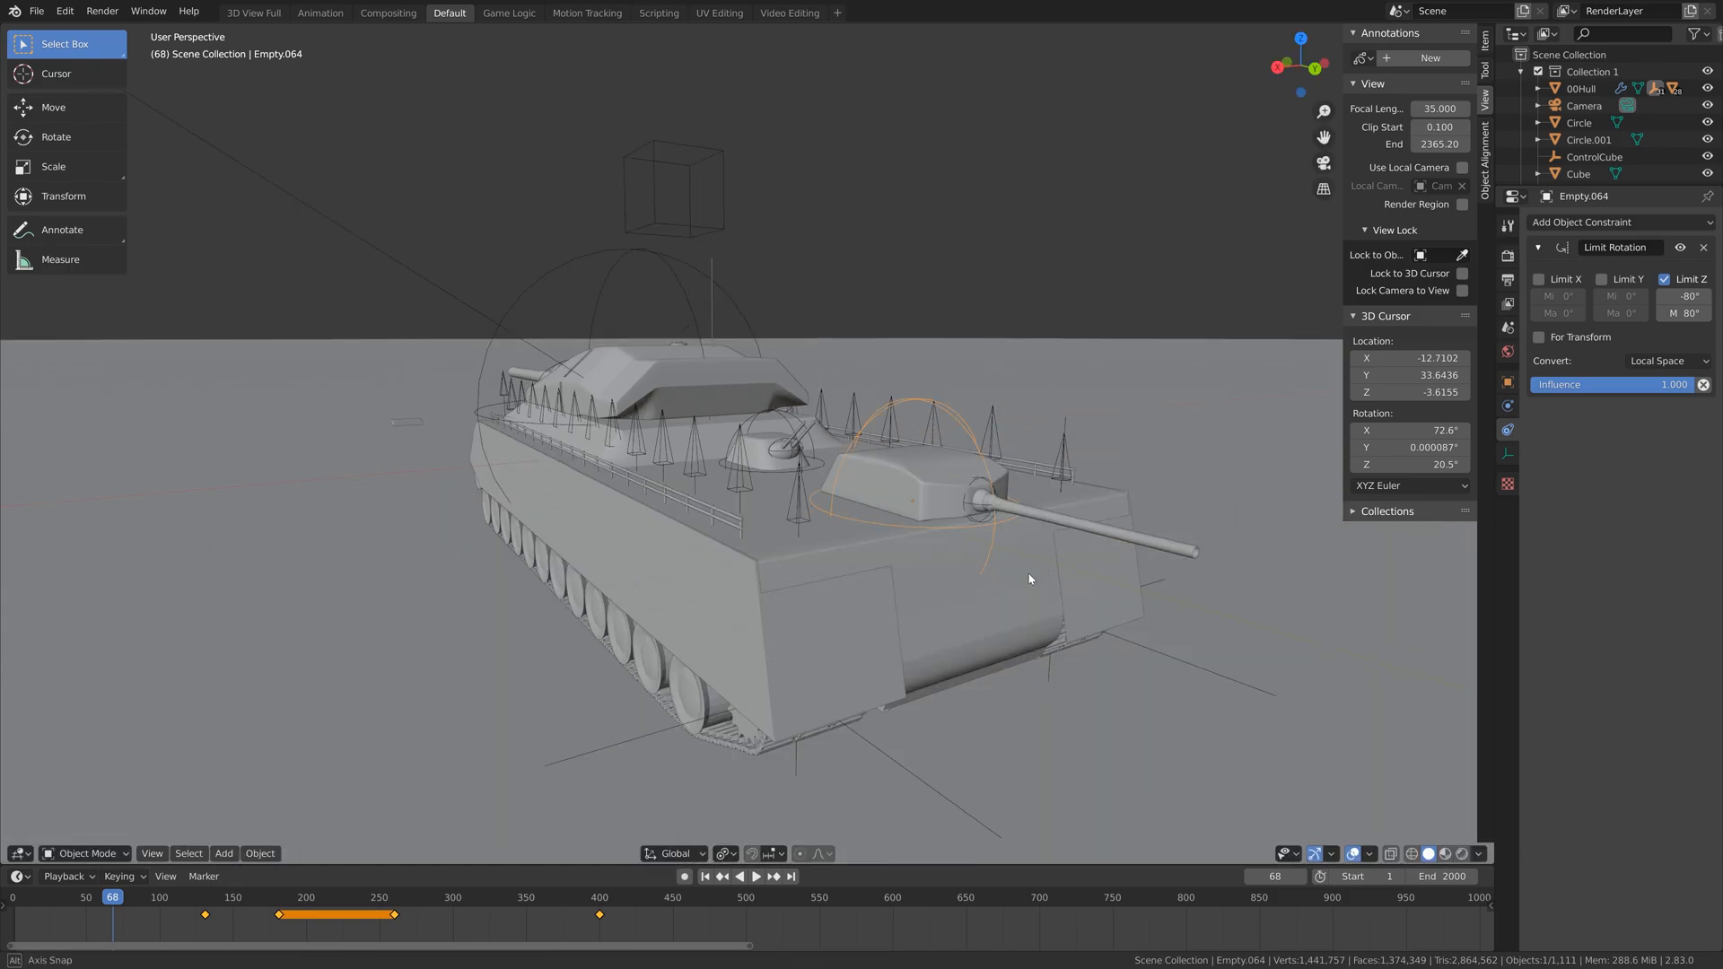
middle_drag(1050, 557, 983, 408)
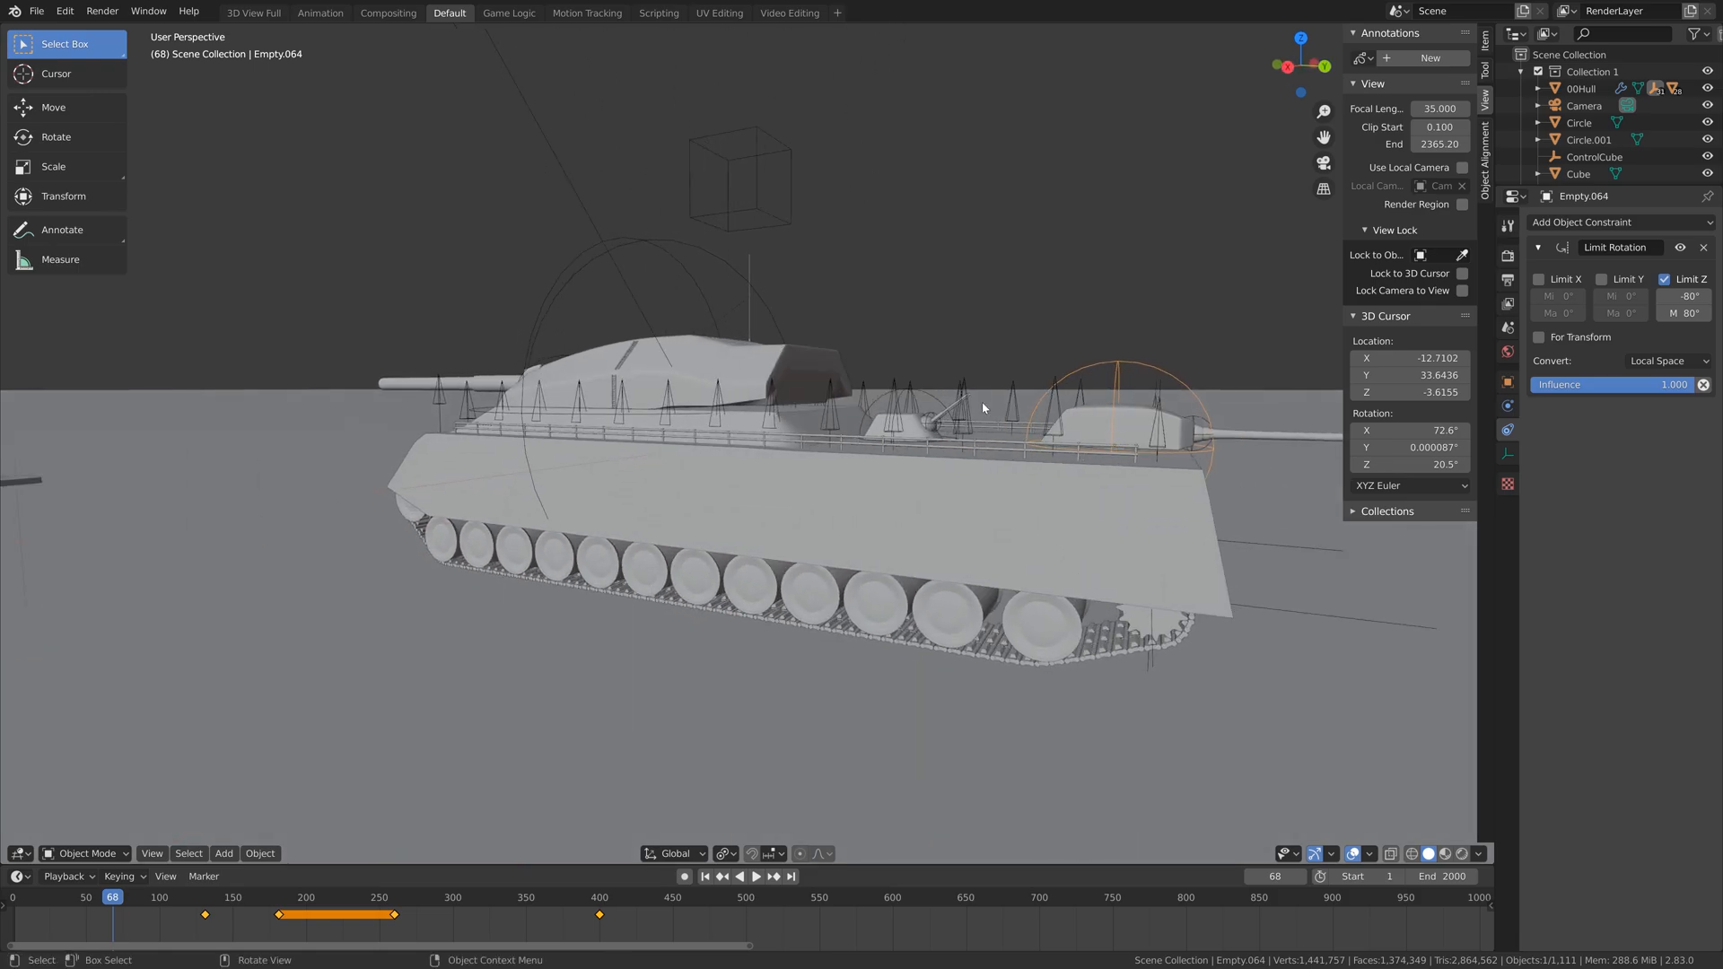
click(742, 130)
middle_drag(773, 171, 805, 204)
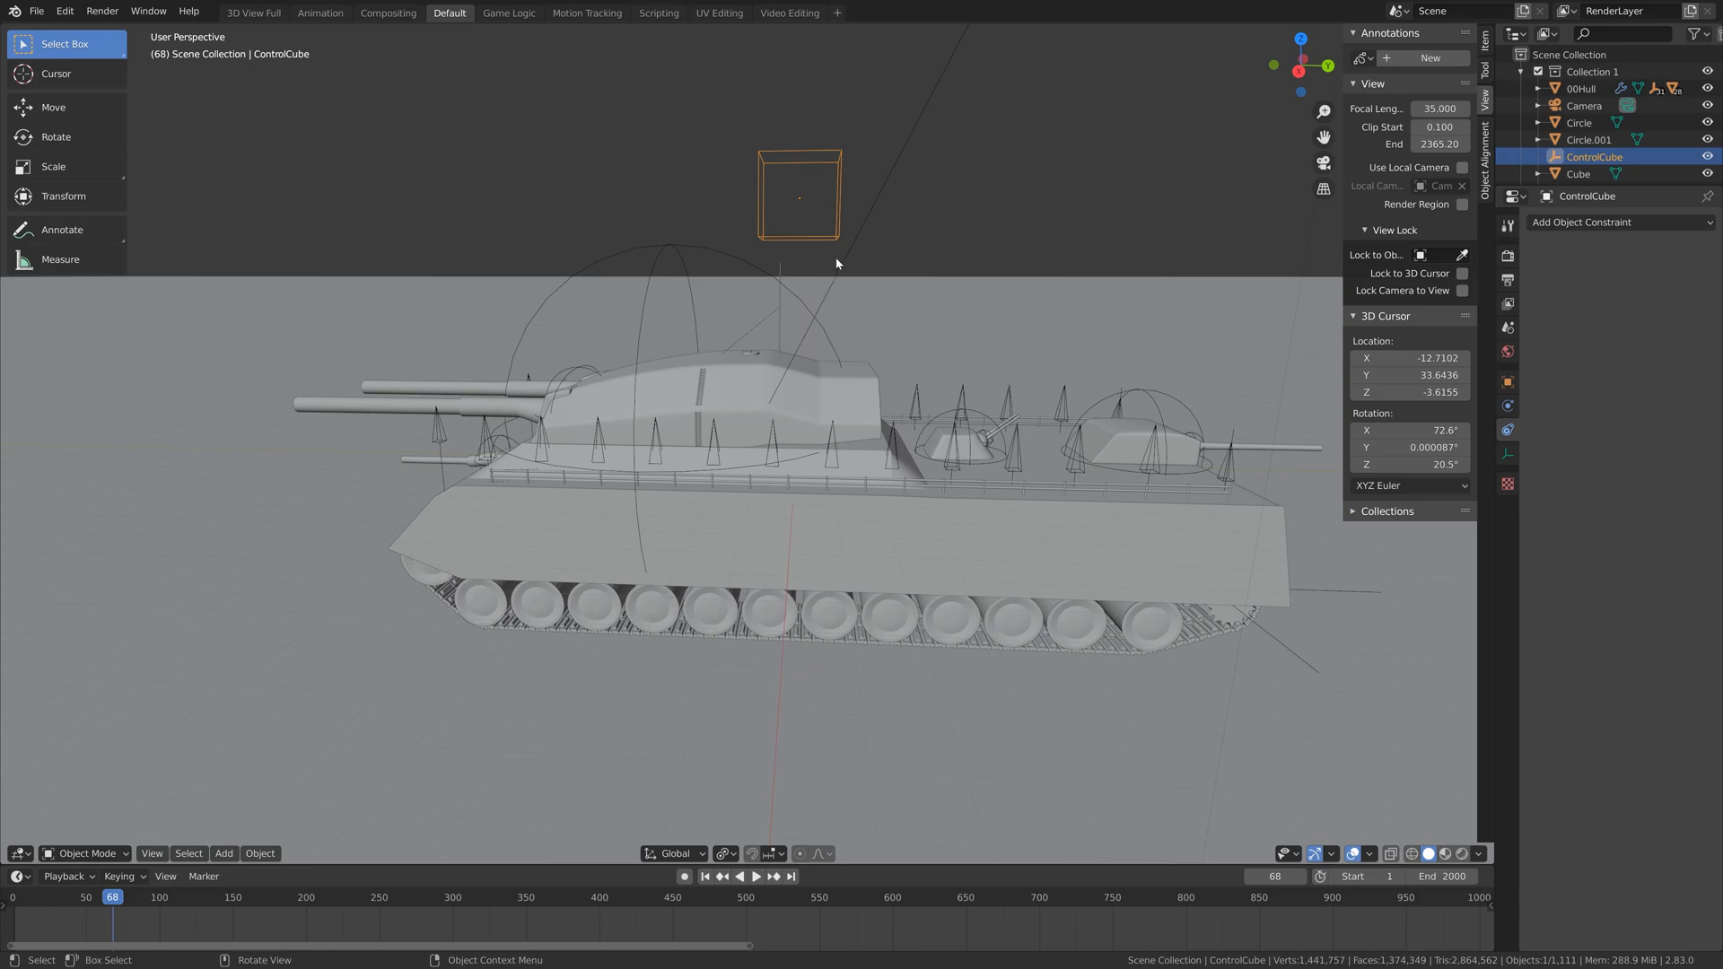
Select the empty at the rear drive sprocket and show its Target Velocity driver settings in a Drivers editor split off the viewport
middle_drag(1093, 365, 1200, 523)
click(1276, 578)
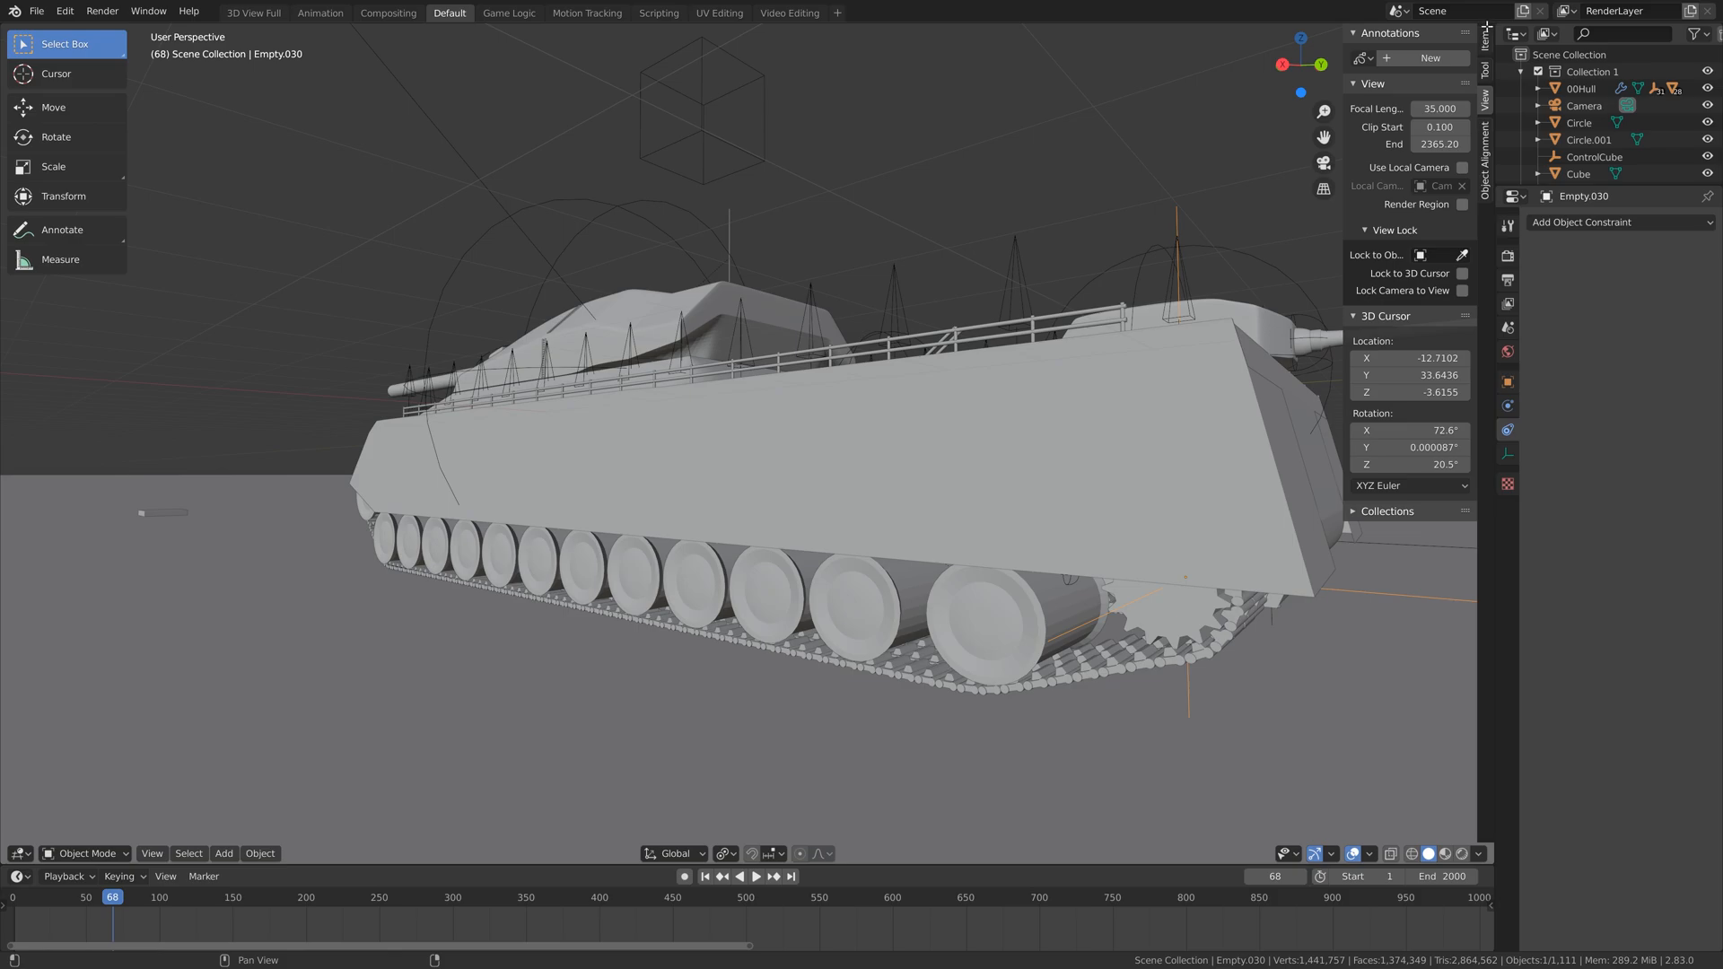
drag(1487, 27, 788, 31)
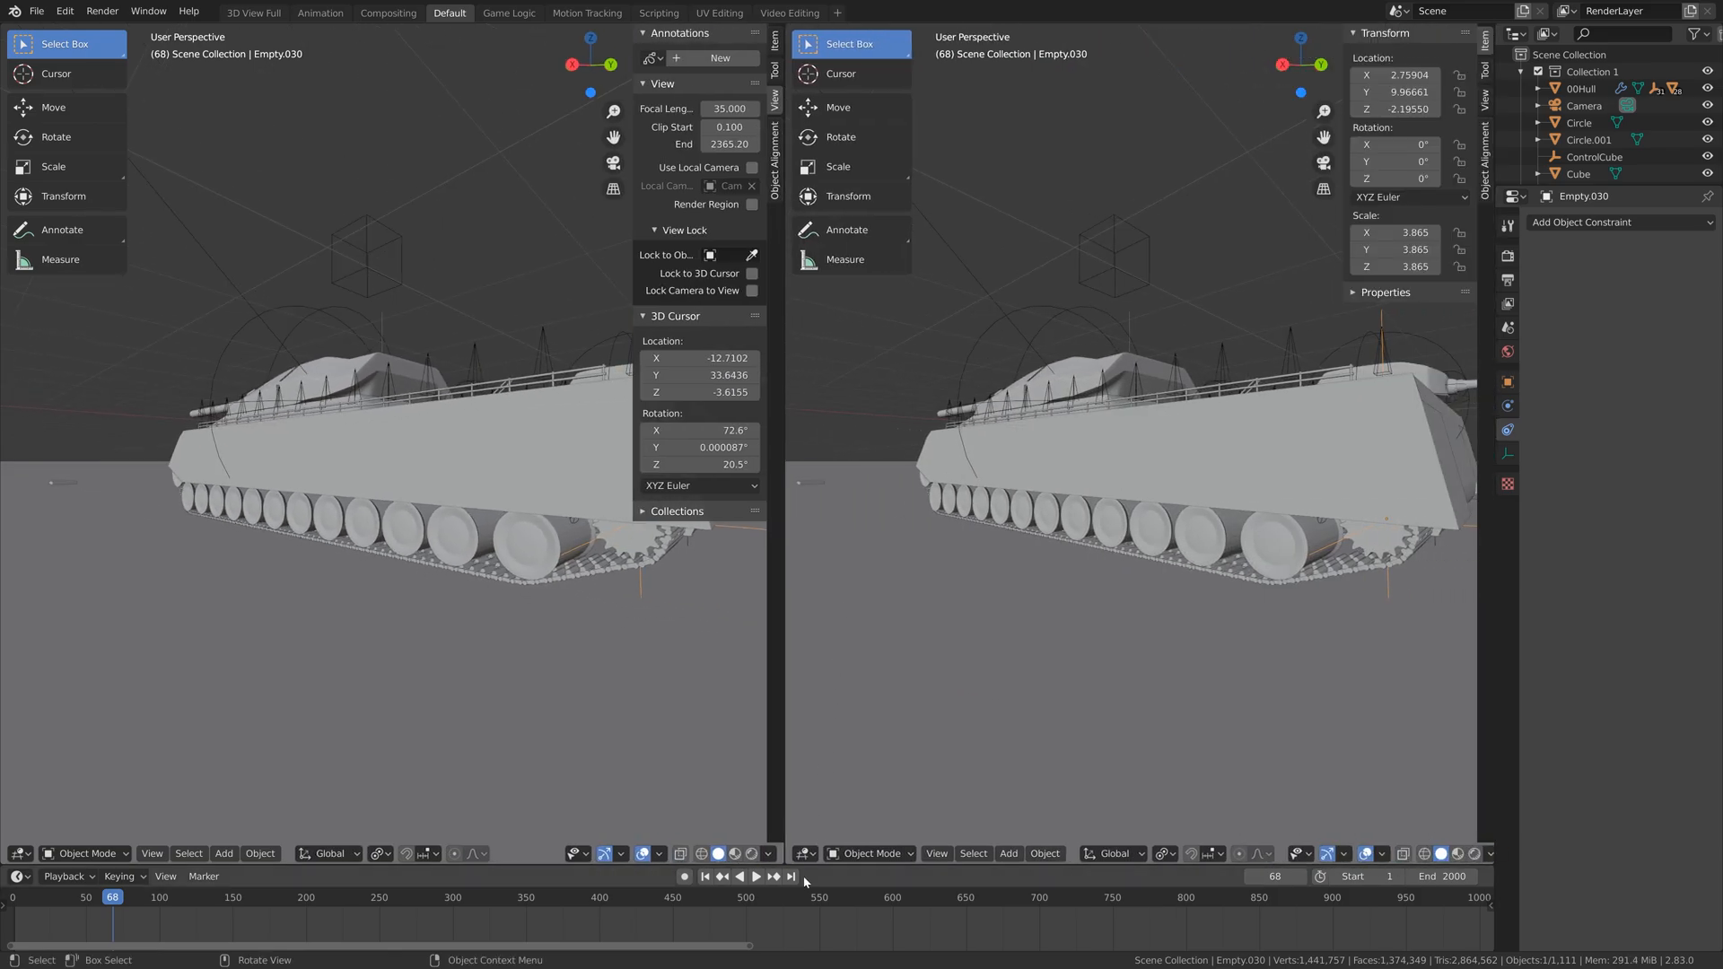
click(805, 853)
click(994, 761)
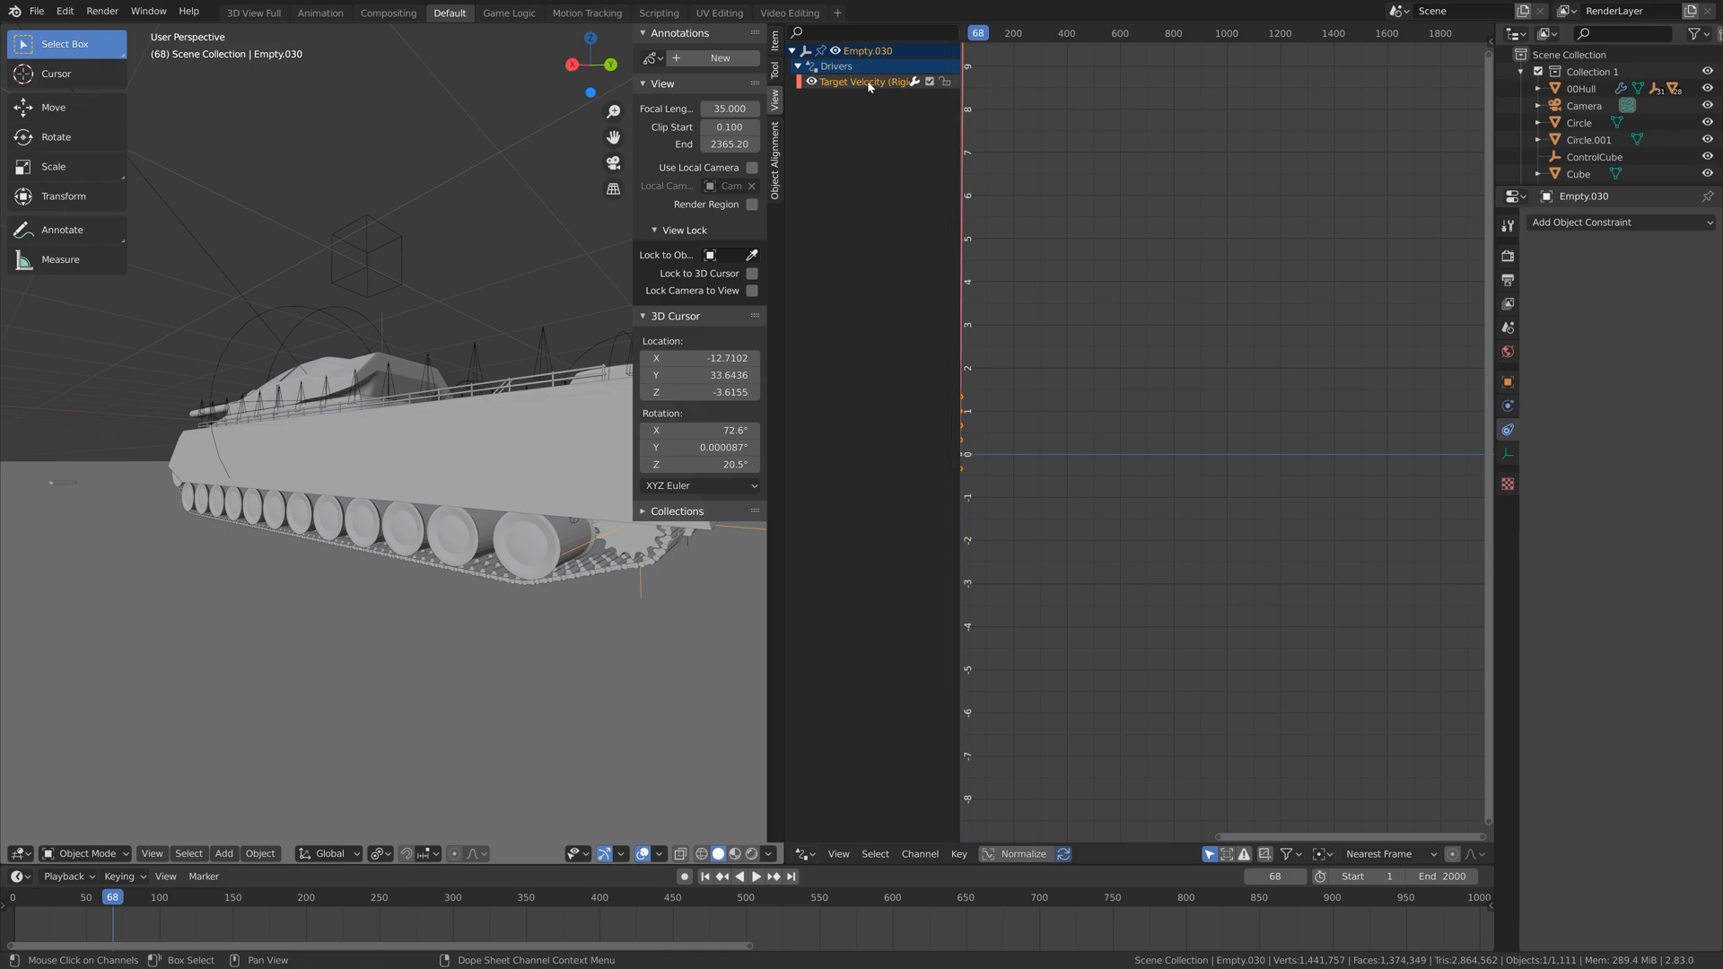
key(n)
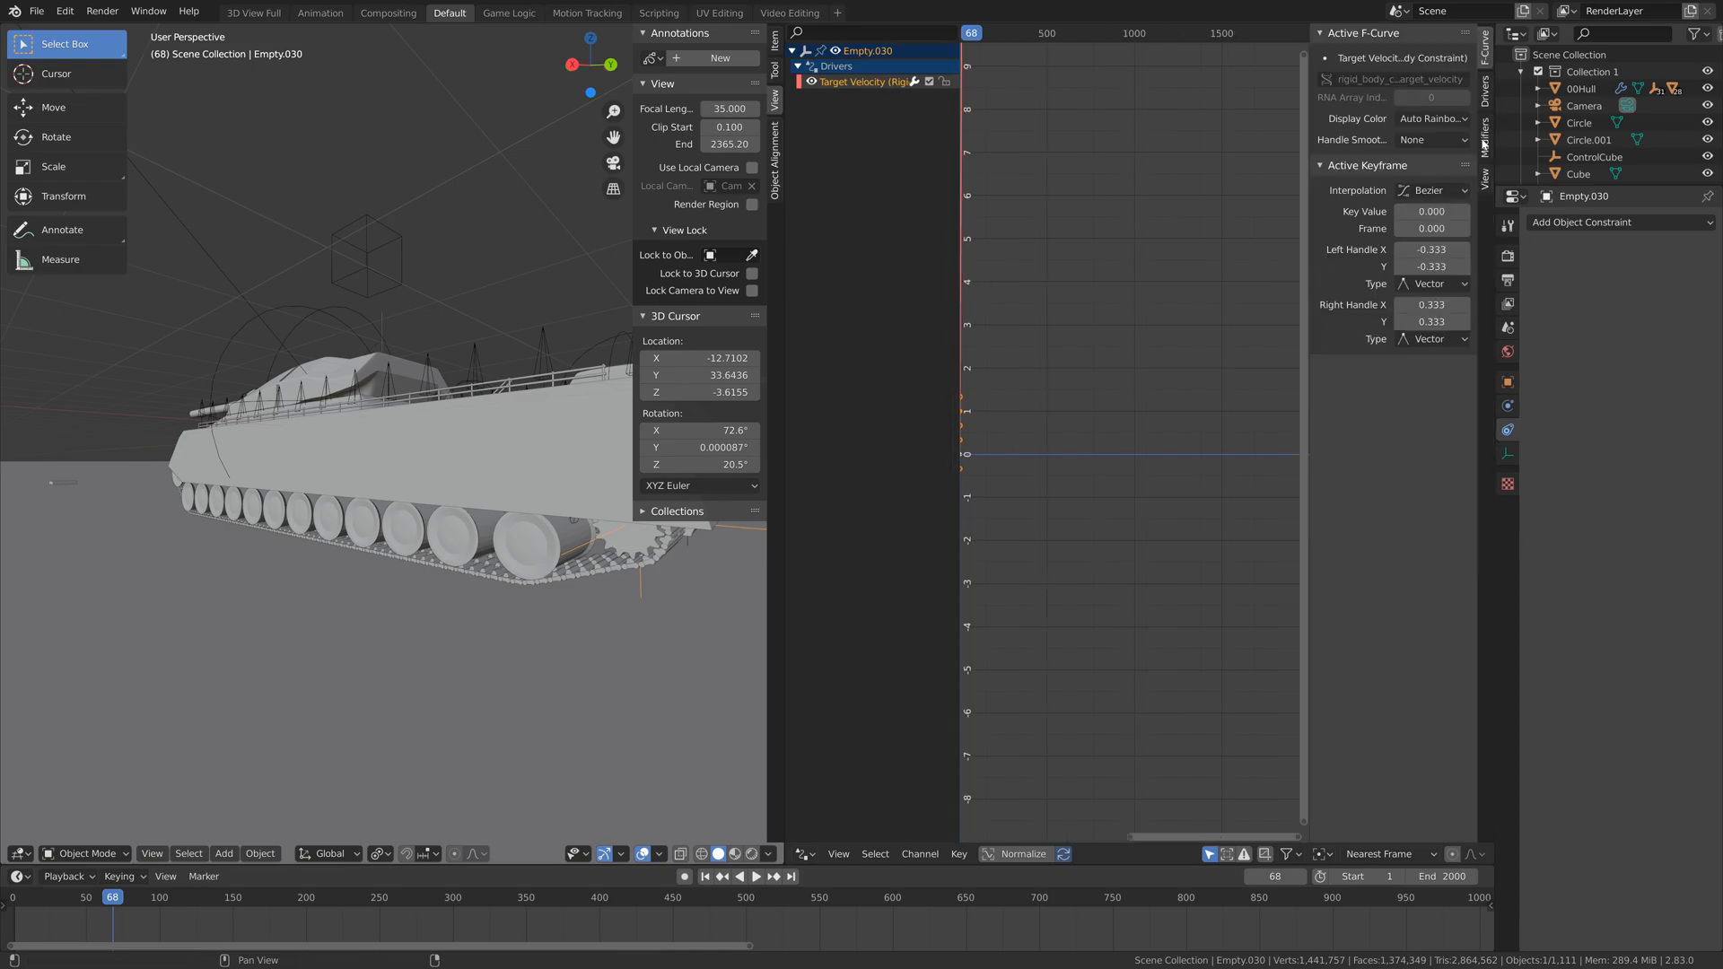
click(1485, 94)
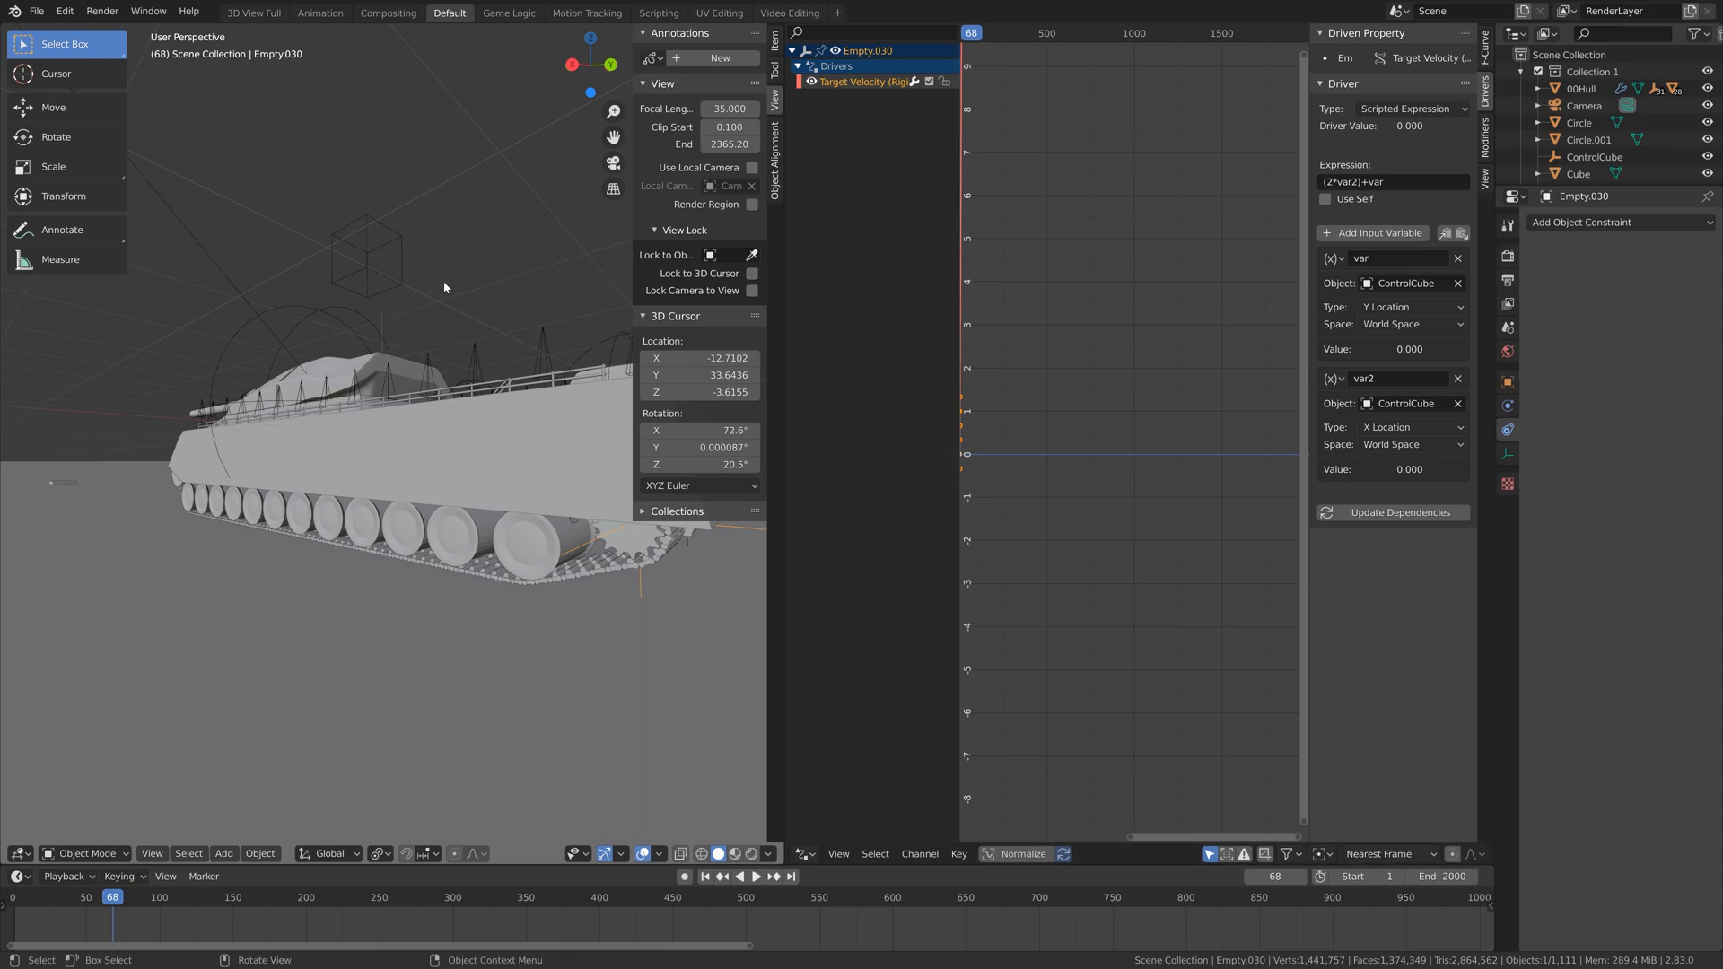
Show the Rigid Body Constraint motor settings of the drive sprocket's empty
middle_drag(445, 285, 260, 291)
click(1507, 405)
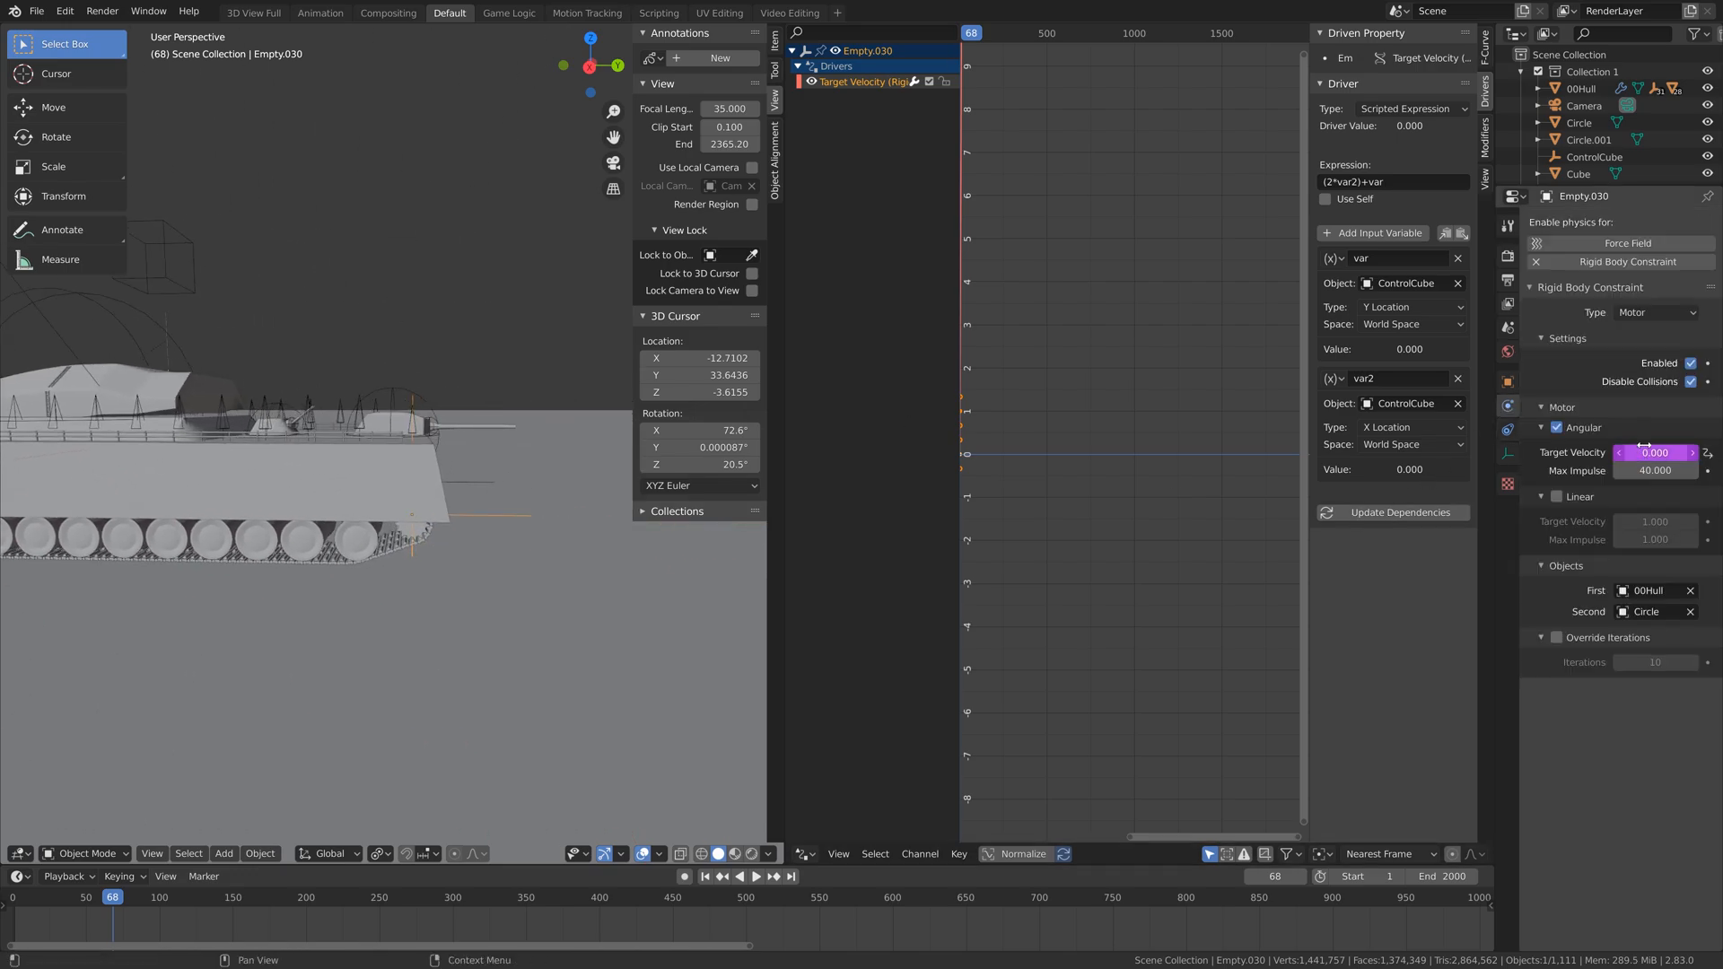
middle_drag(488, 409, 533, 418)
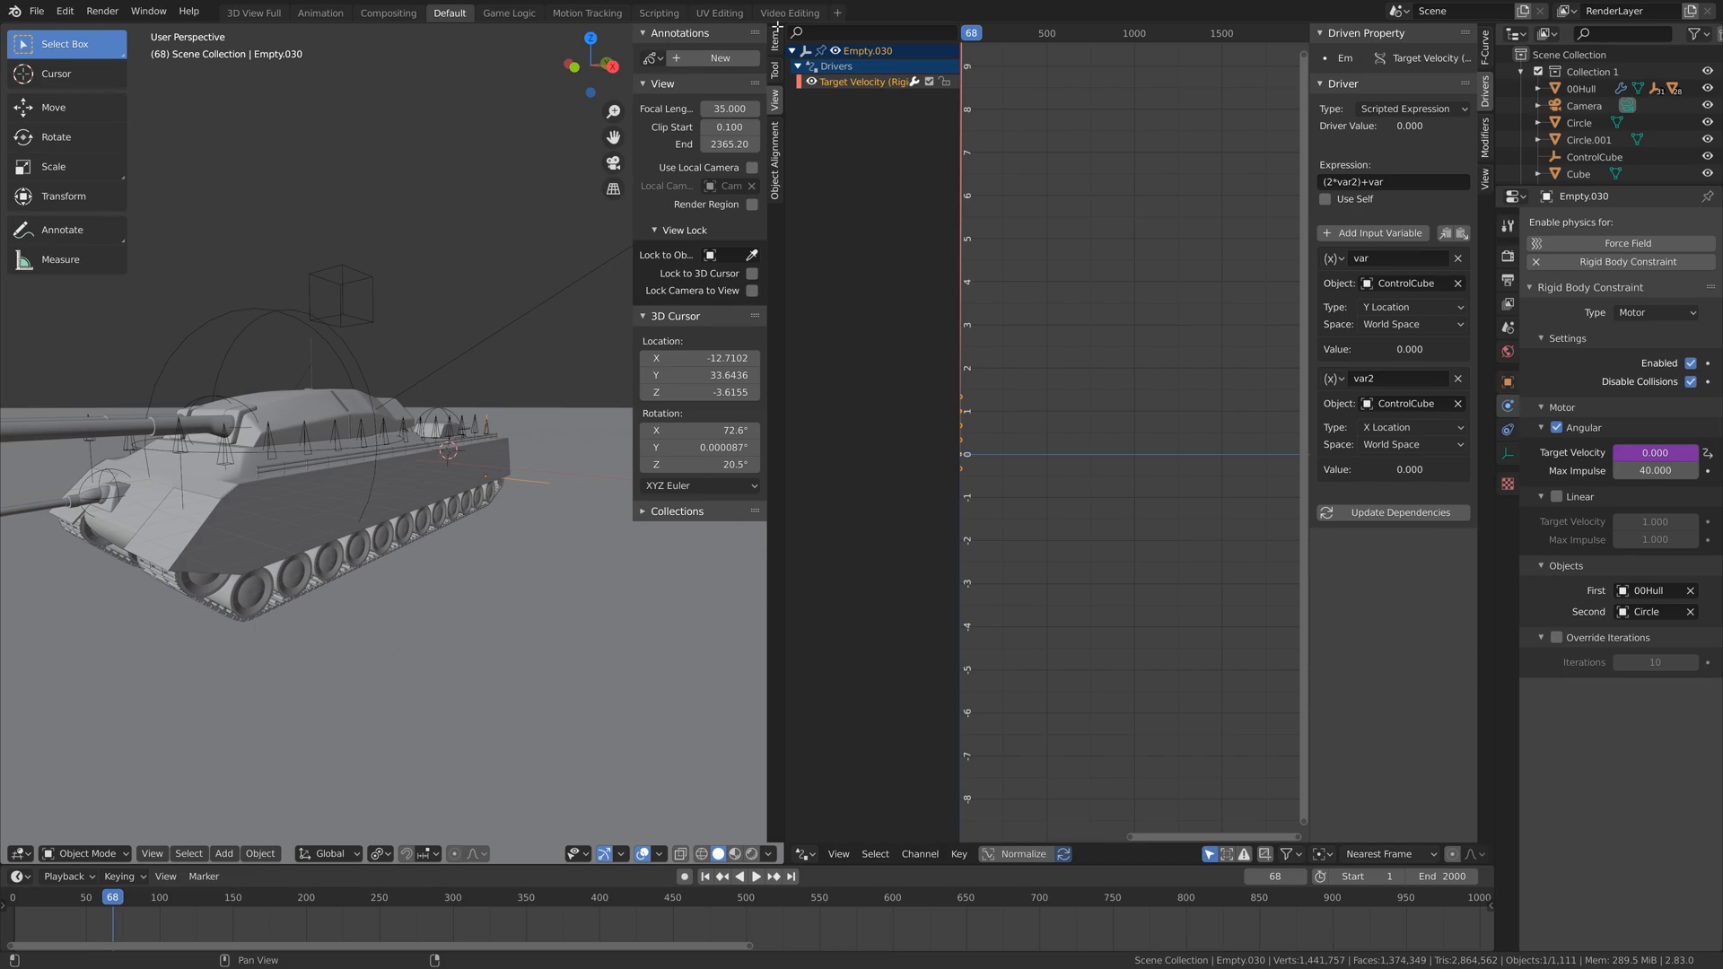
Close the Drivers editor by merging its area back into a single 3D viewport
drag(777, 27, 811, 100)
scroll(767, 332, down, 3)
mouse_move(767, 332)
middle_down()
mouse_move(743, 352)
mouse_move(772, 332)
middle_up()
Play the tank animation, scrub forward through the timeline and stop at frame 445
key(space)
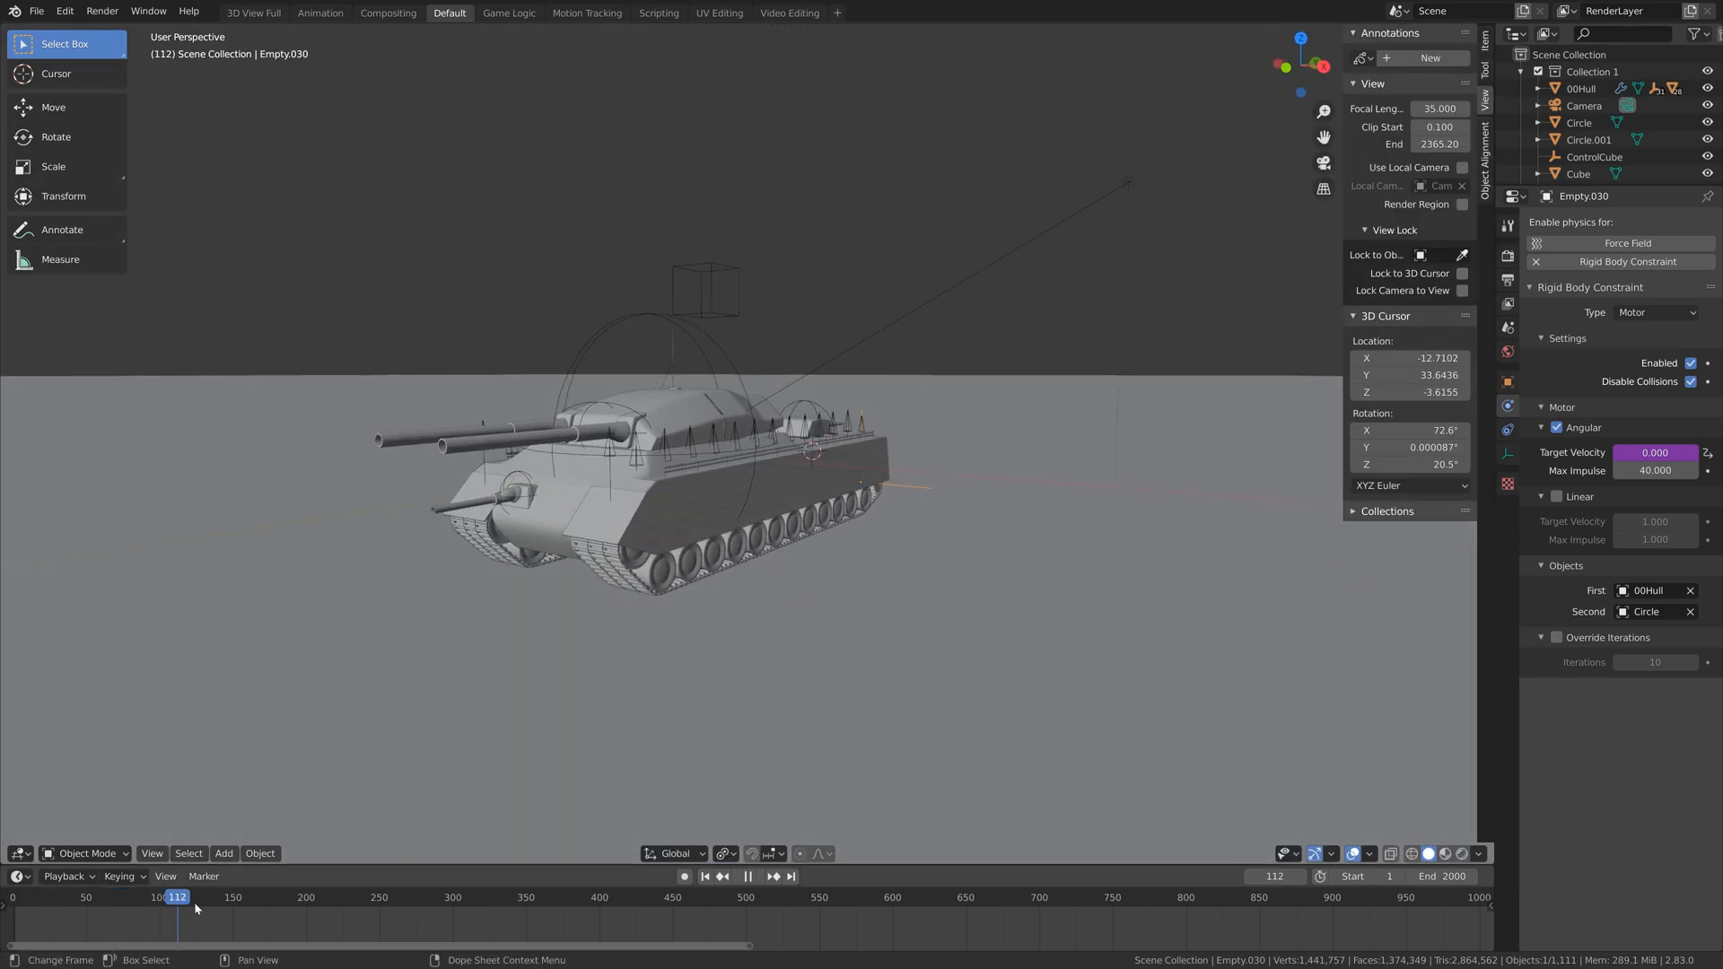
drag(196, 906, 631, 919)
key(space)
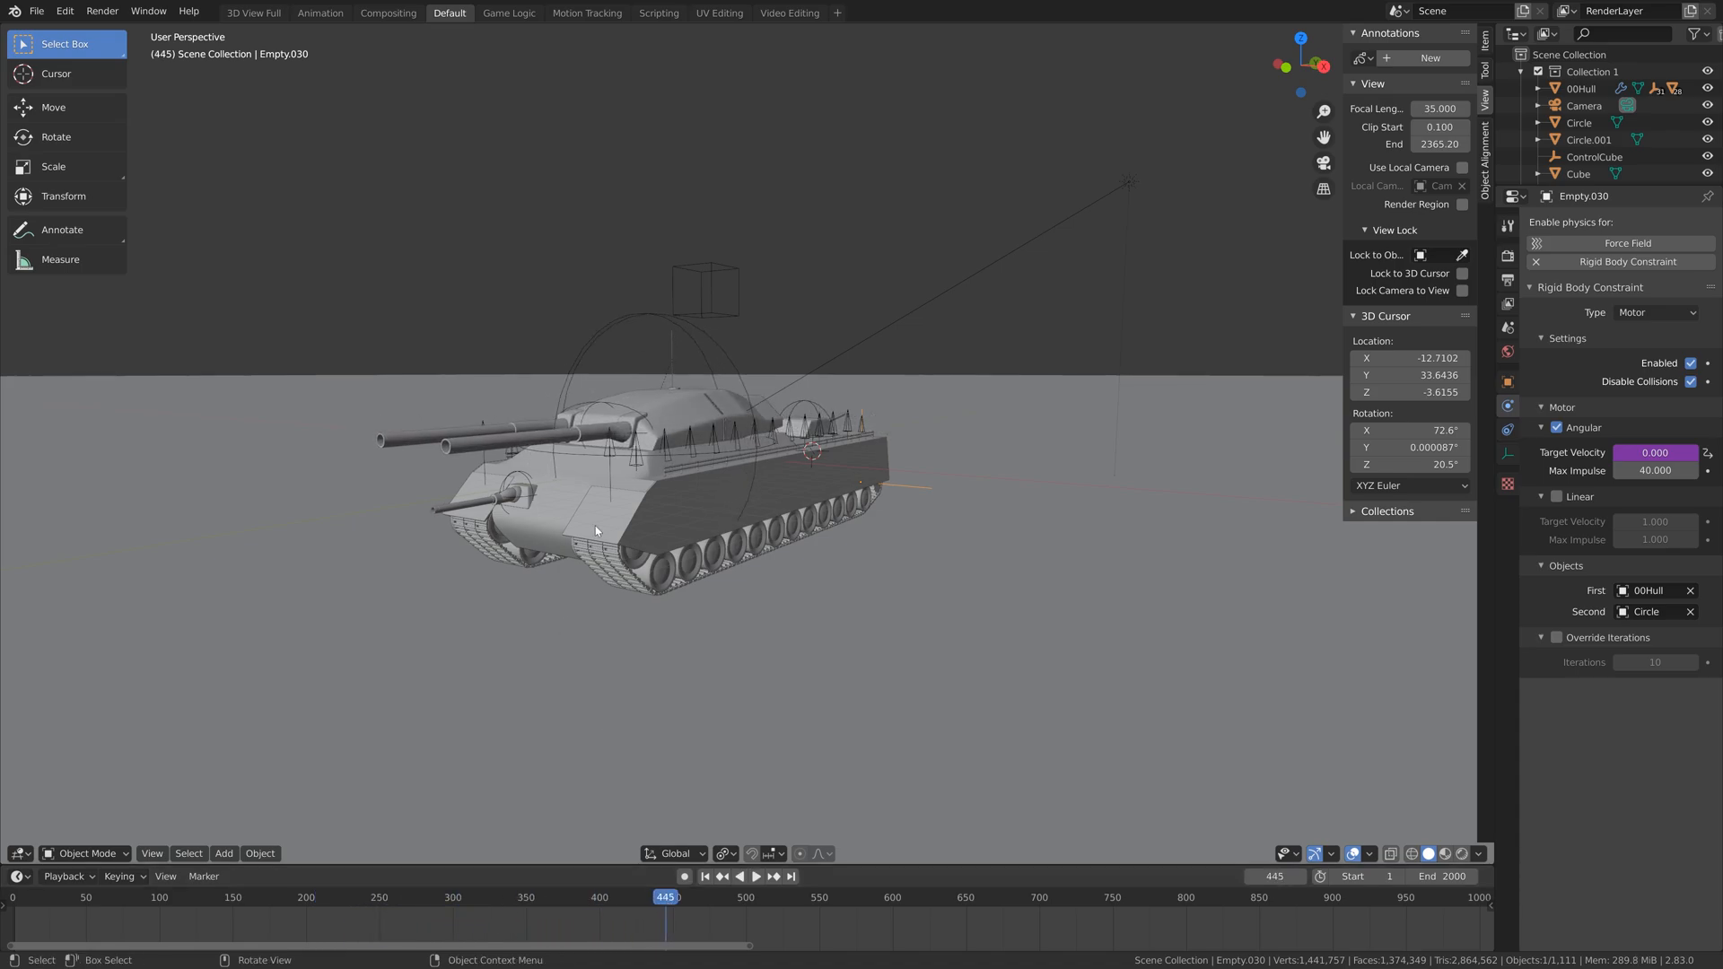
Switch the 3D viewport to Rendered shading with the whole tank in view
scroll(595, 530, down, 4)
scroll(596, 530, up, 6)
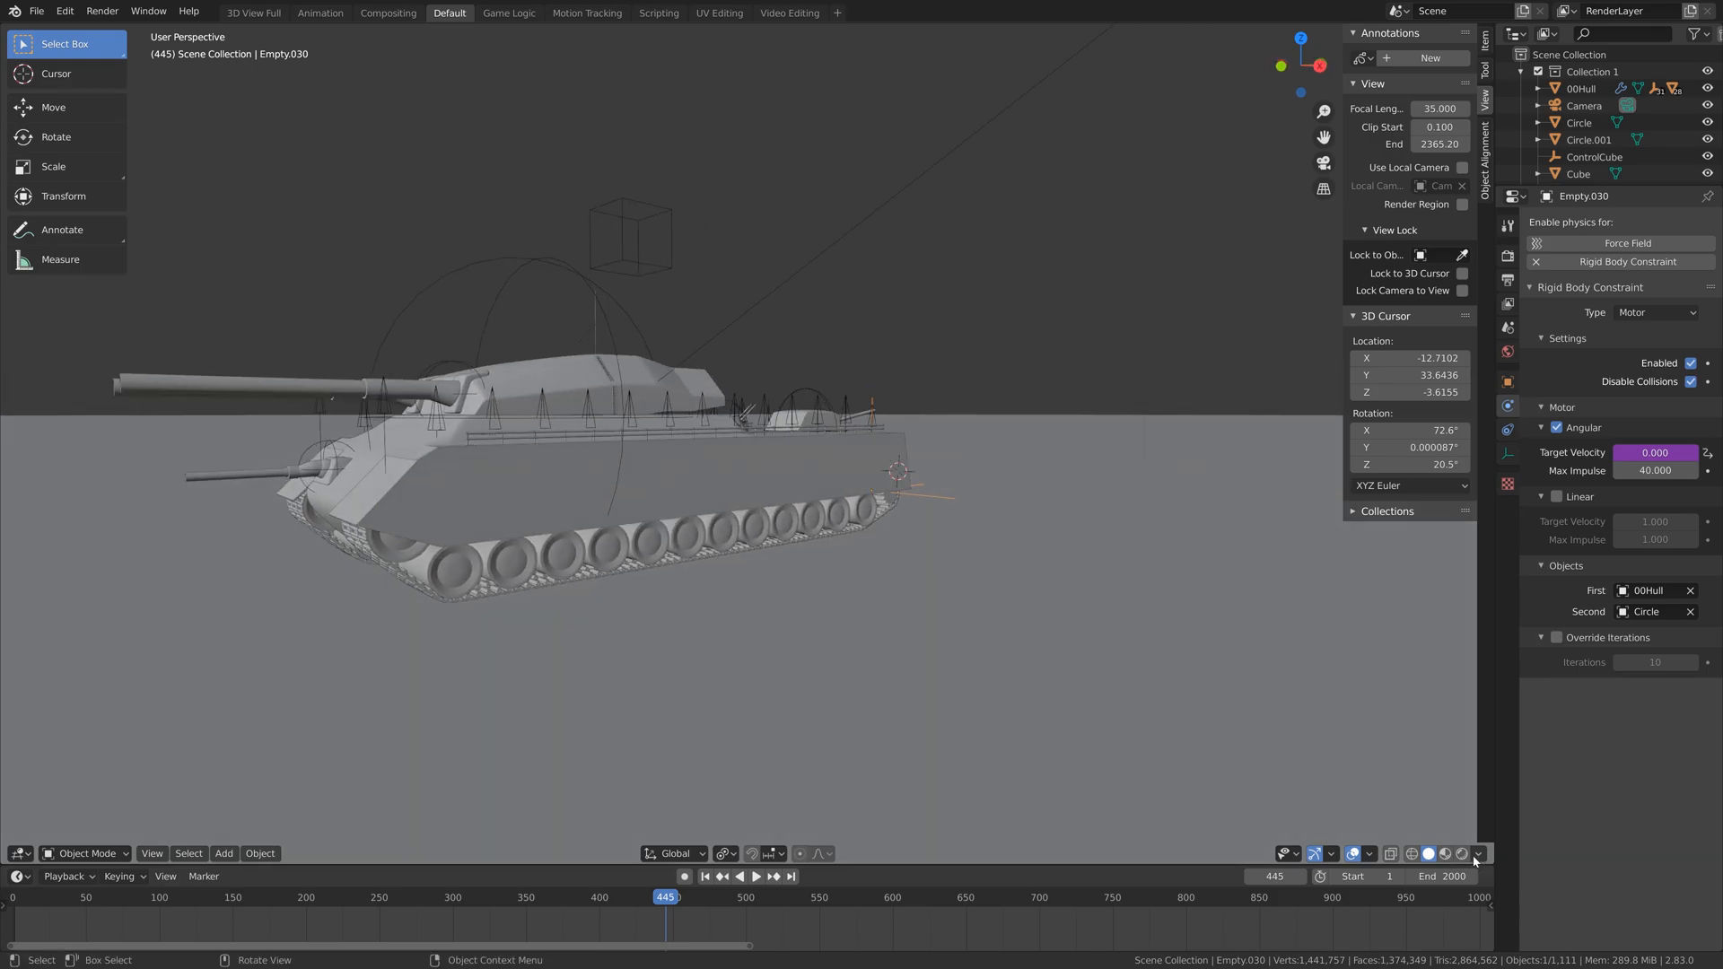
click(1468, 856)
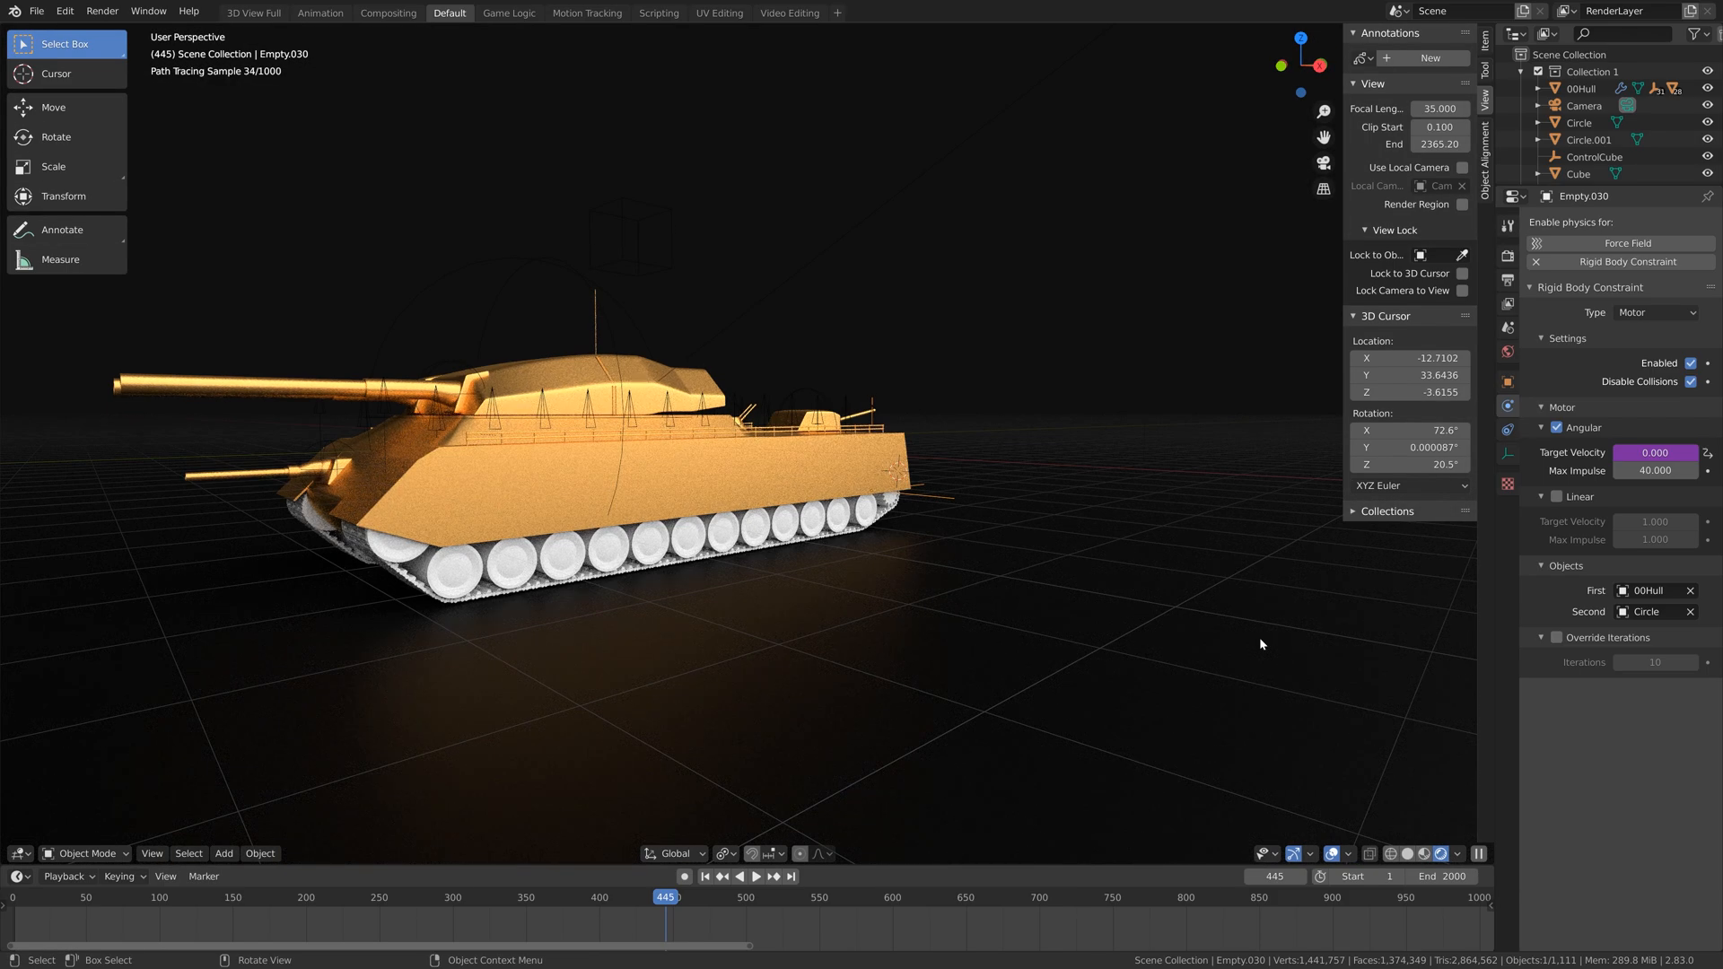
Switch the 3D viewport back to Solid shading and select the ControlCube above the tank
click(1407, 855)
mouse_move(821, 416)
middle_down()
mouse_move(822, 484)
mouse_move(820, 411)
middle_up()
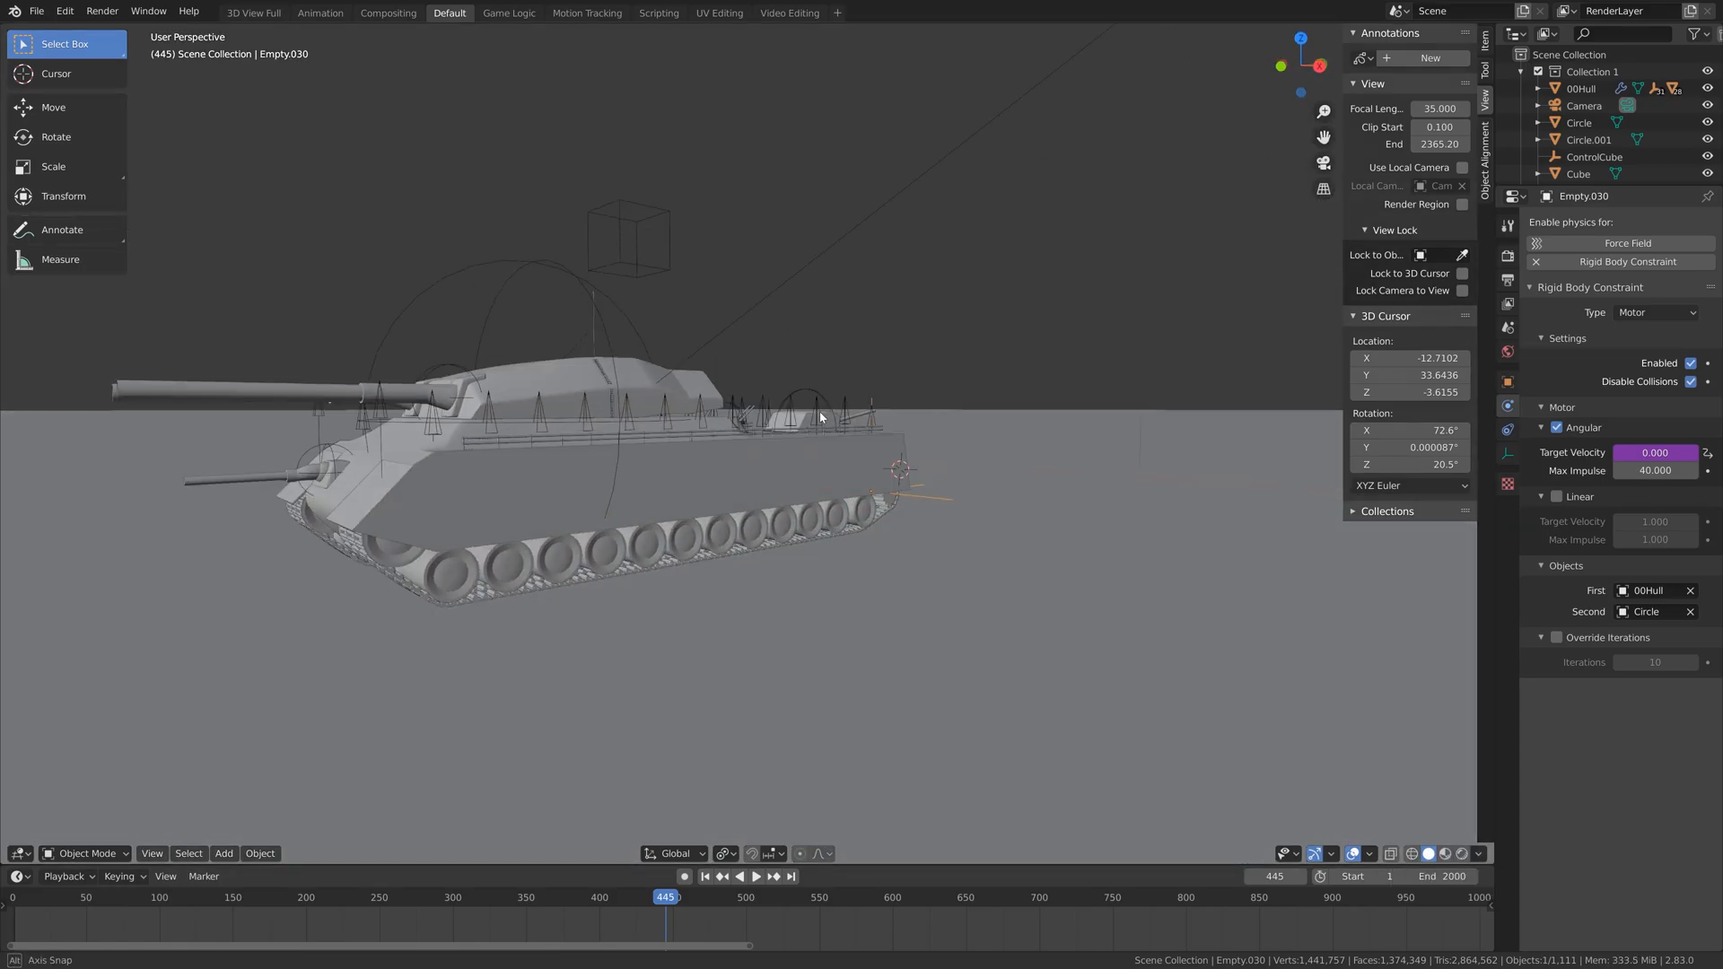
click(638, 201)
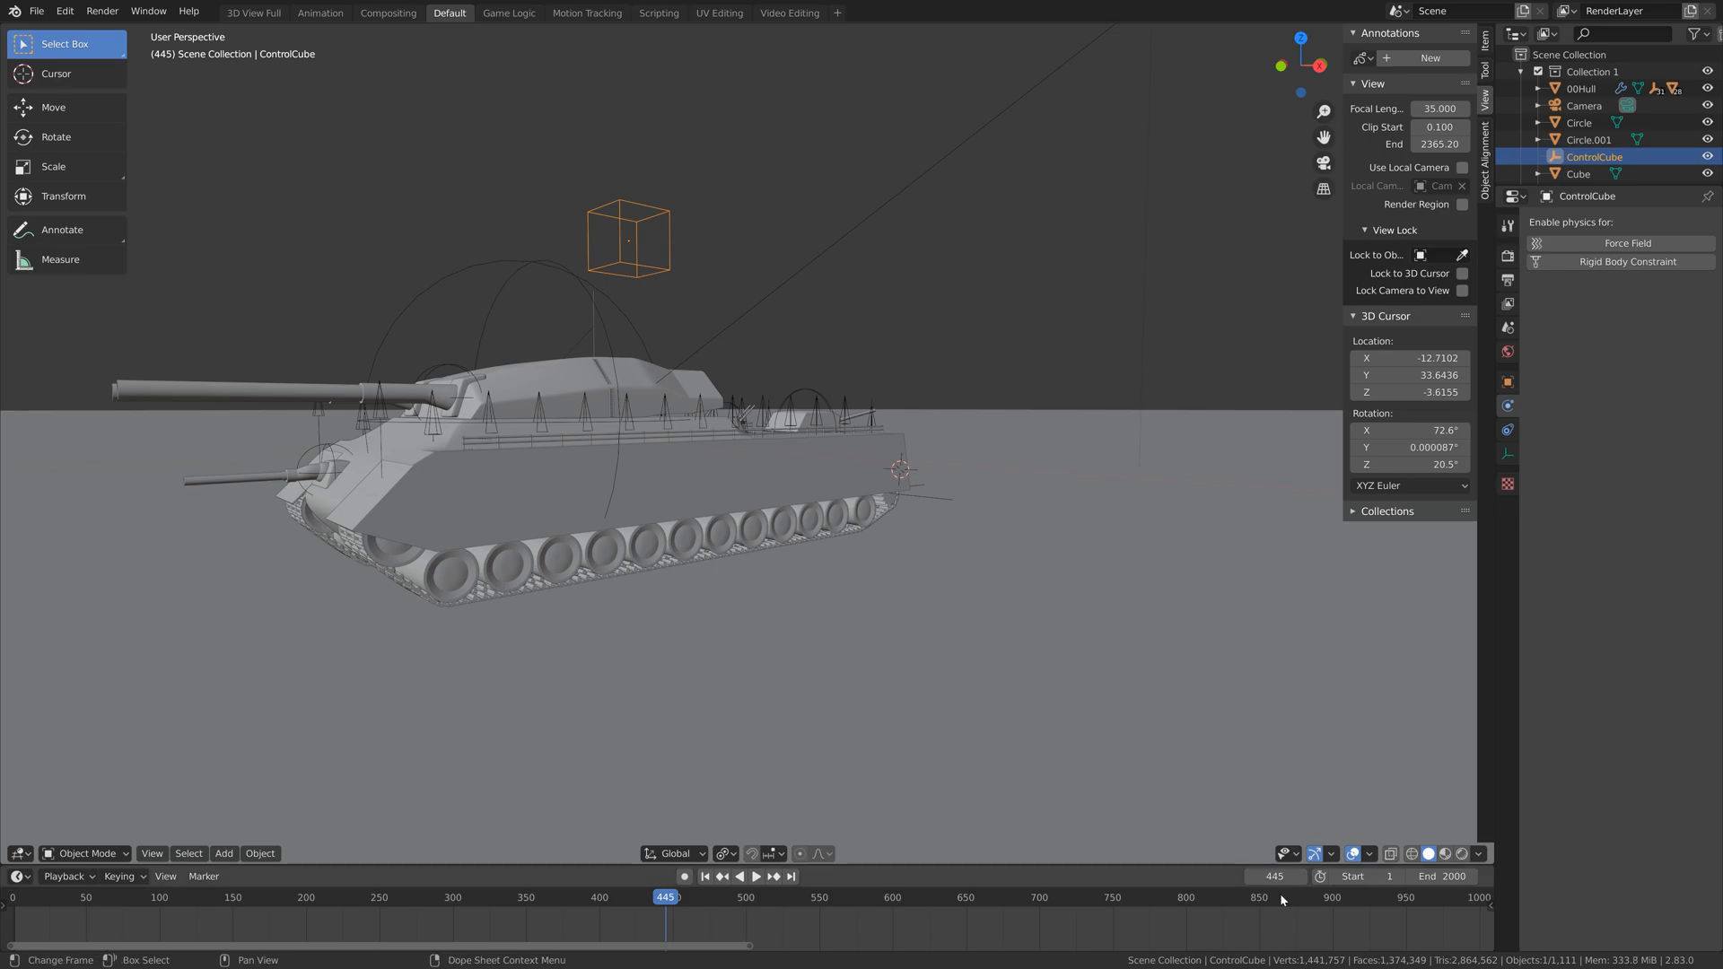
Return to frame 1 and insert a location keyframe for the ControlCube at its starting position
key(shift+Left)
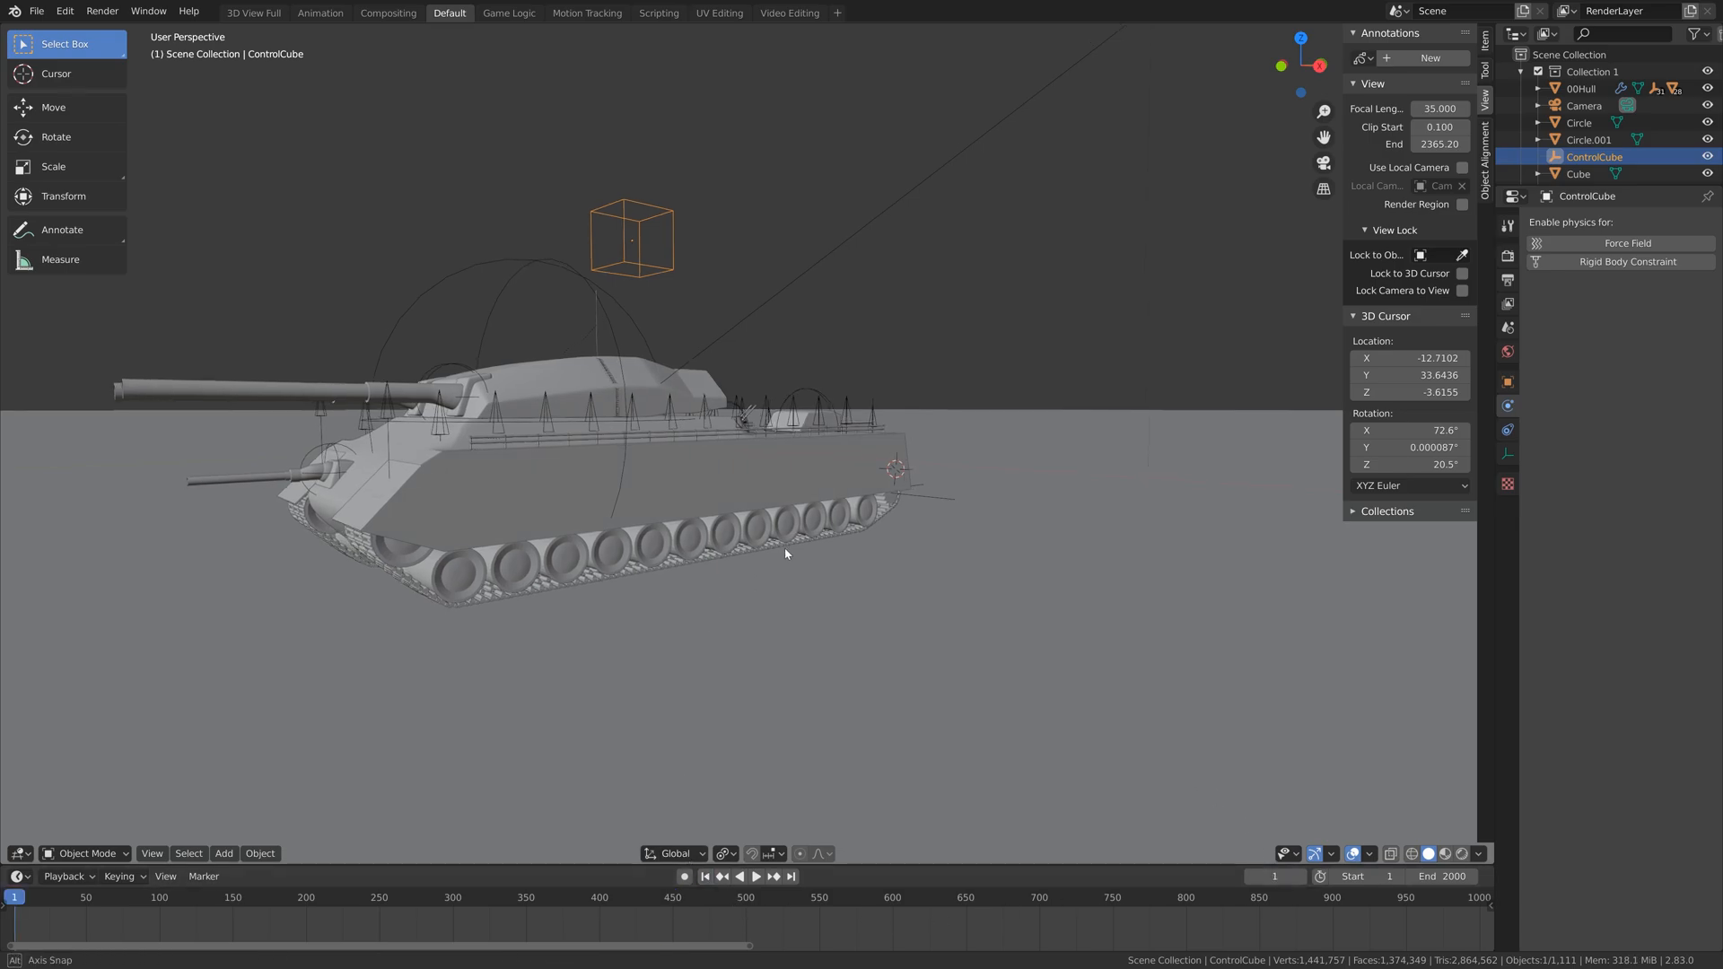
middle_drag(784, 547, 785, 570)
click(1485, 36)
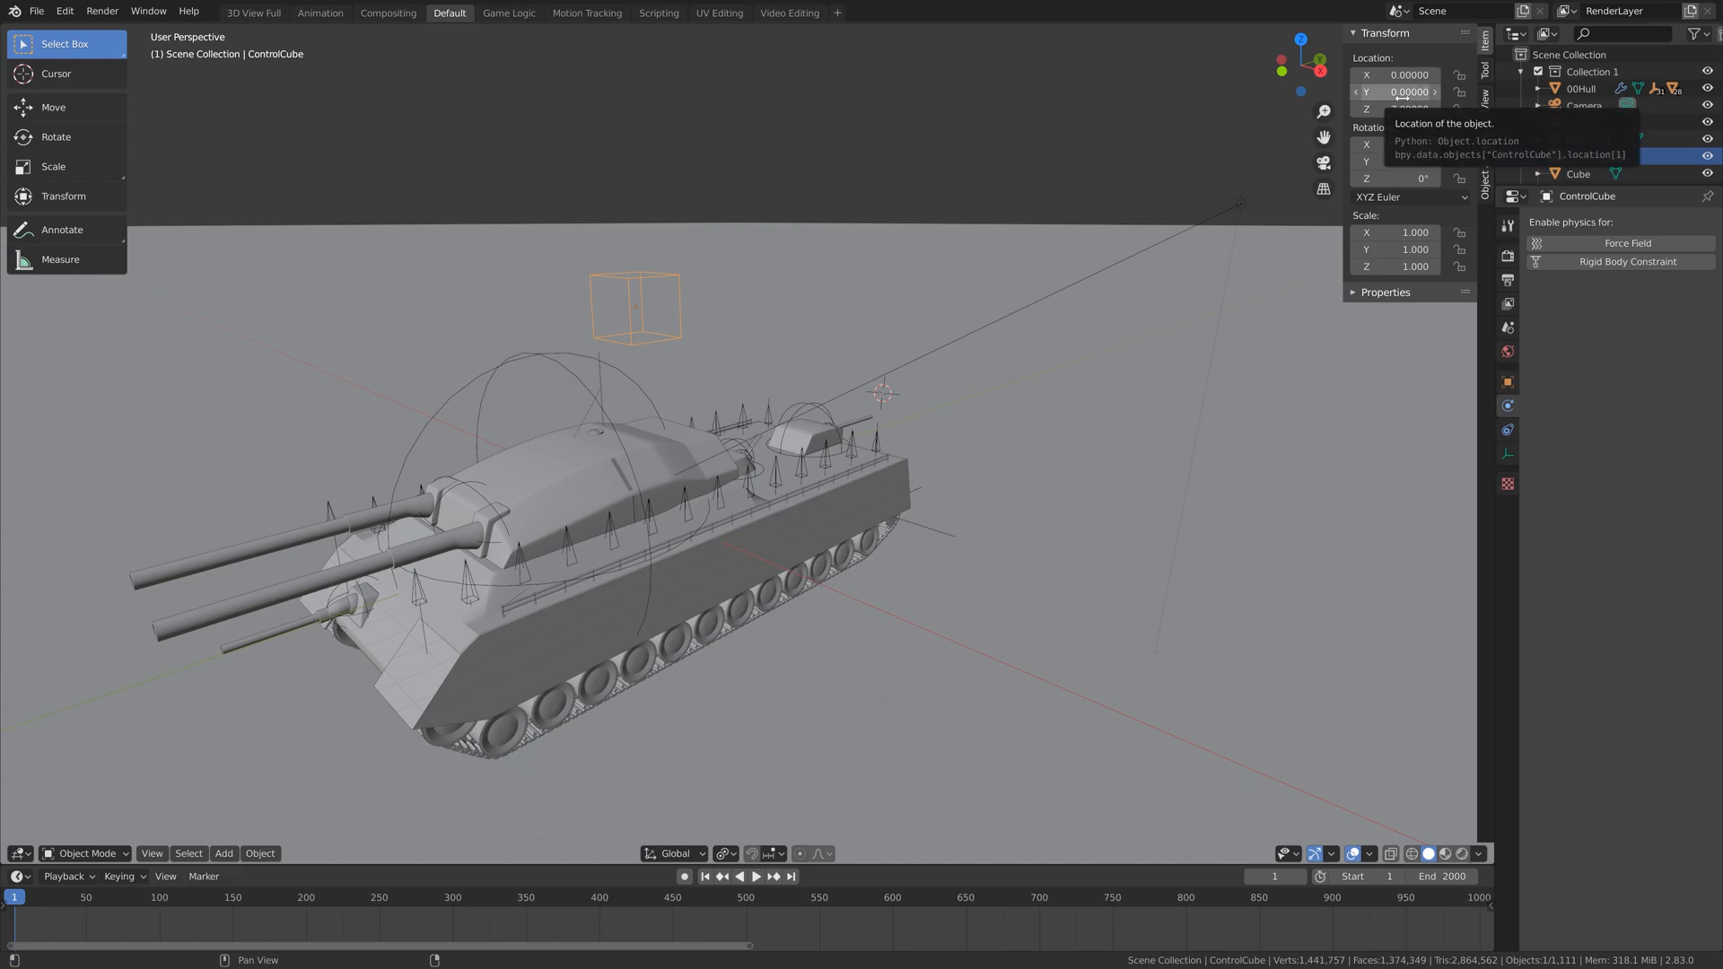
key(i)
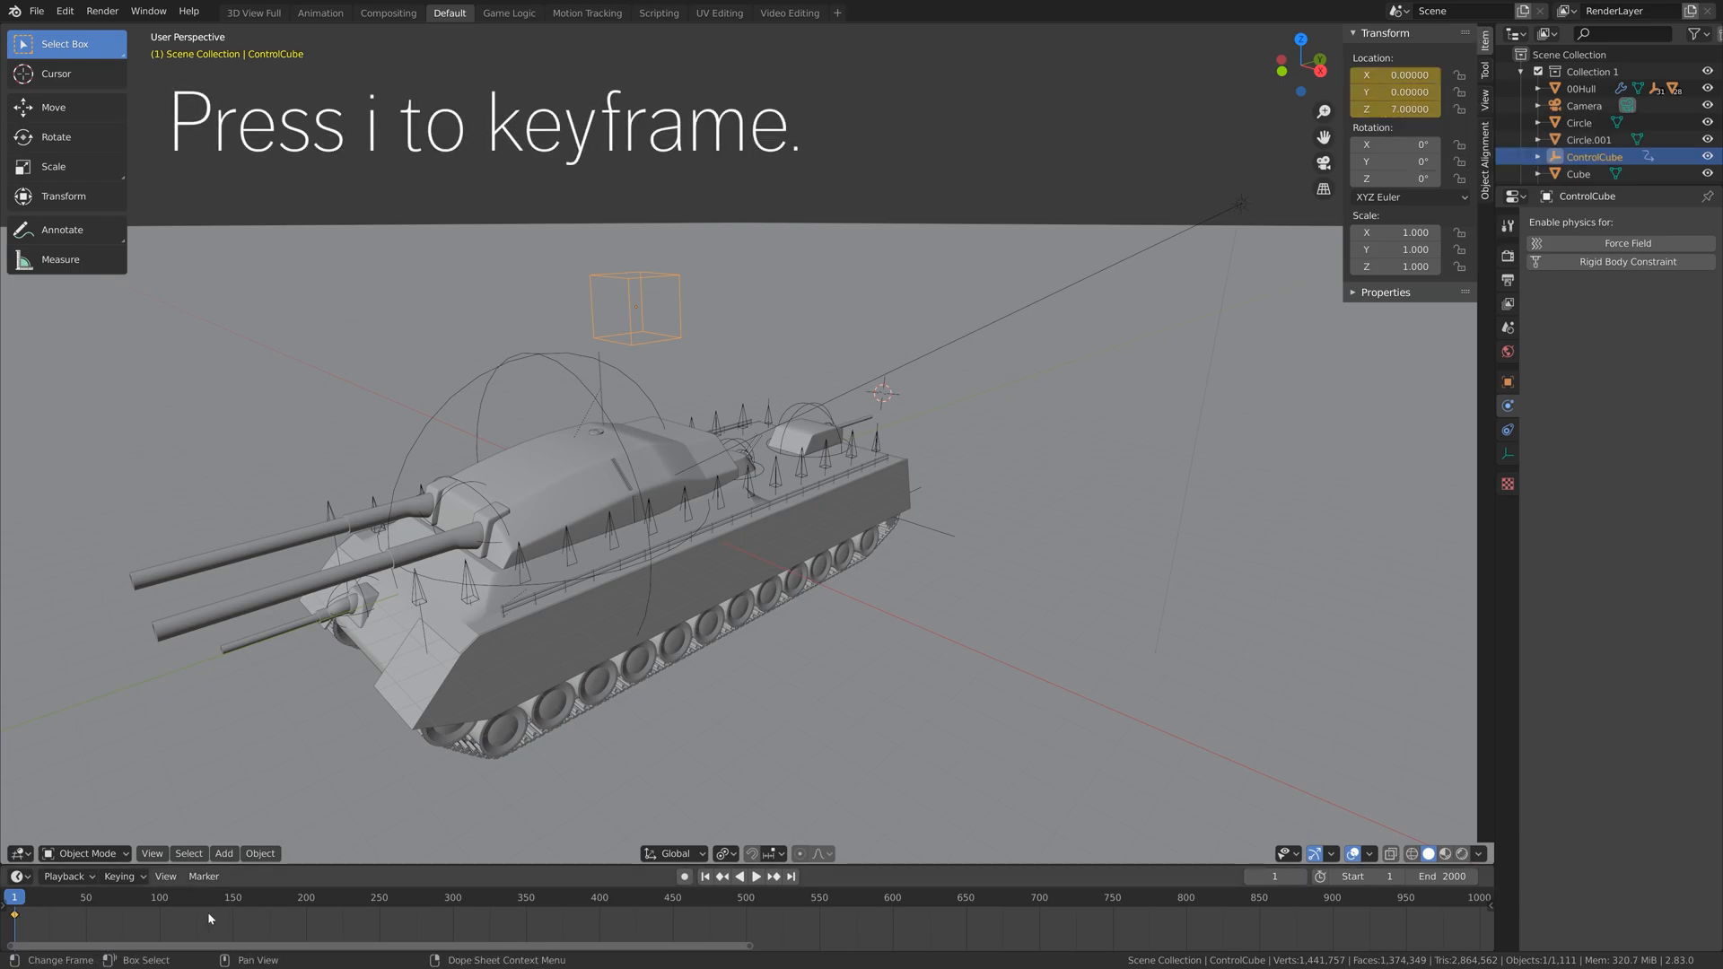
At frame 100, set the ControlCube's Y location to -2 and keyframe its location
click(159, 897)
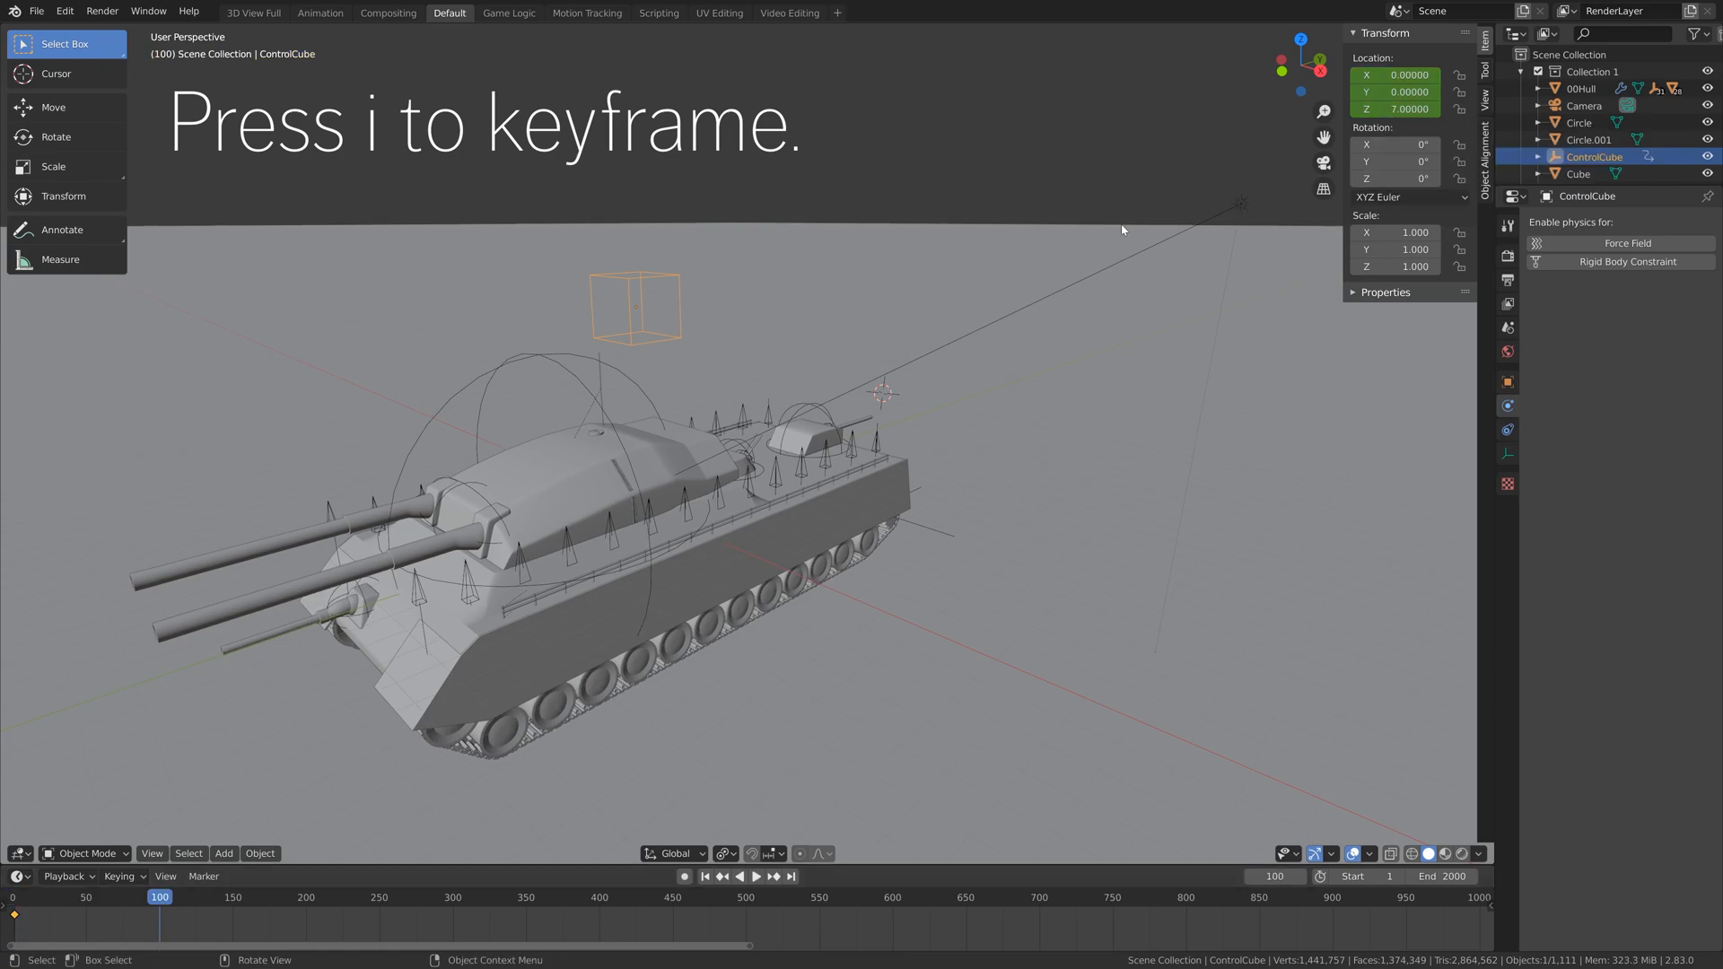
drag(1400, 92, 1374, 91)
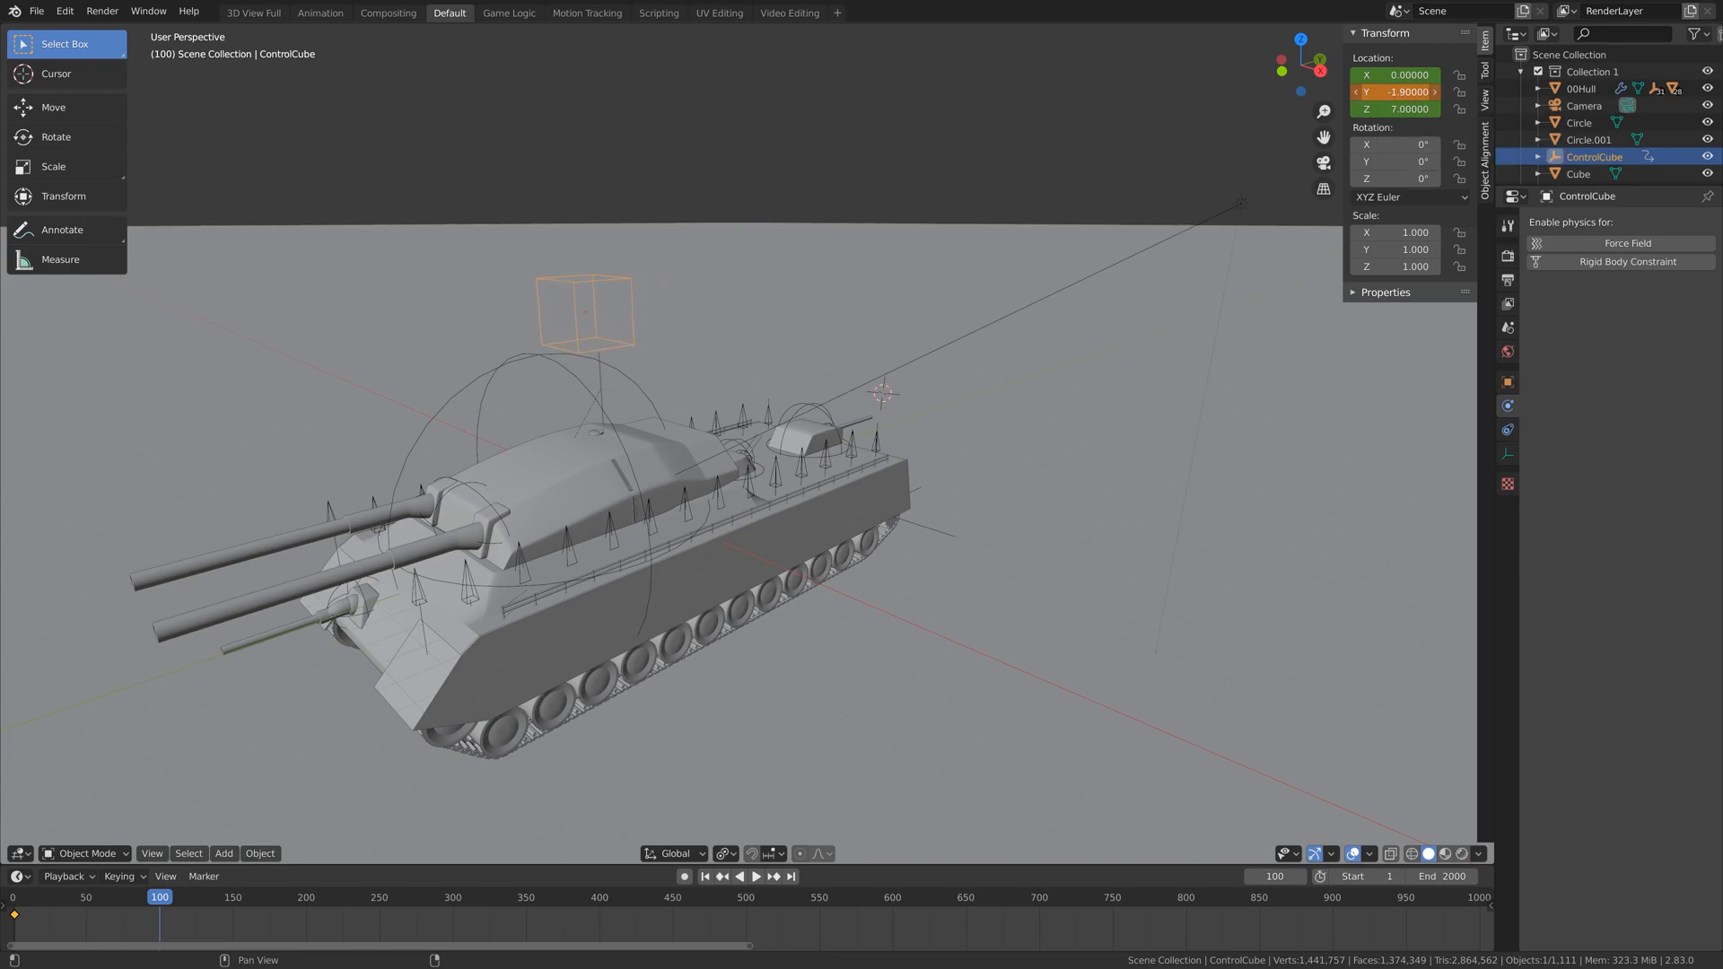
drag(1395, 92, 1395, 92)
key(i)
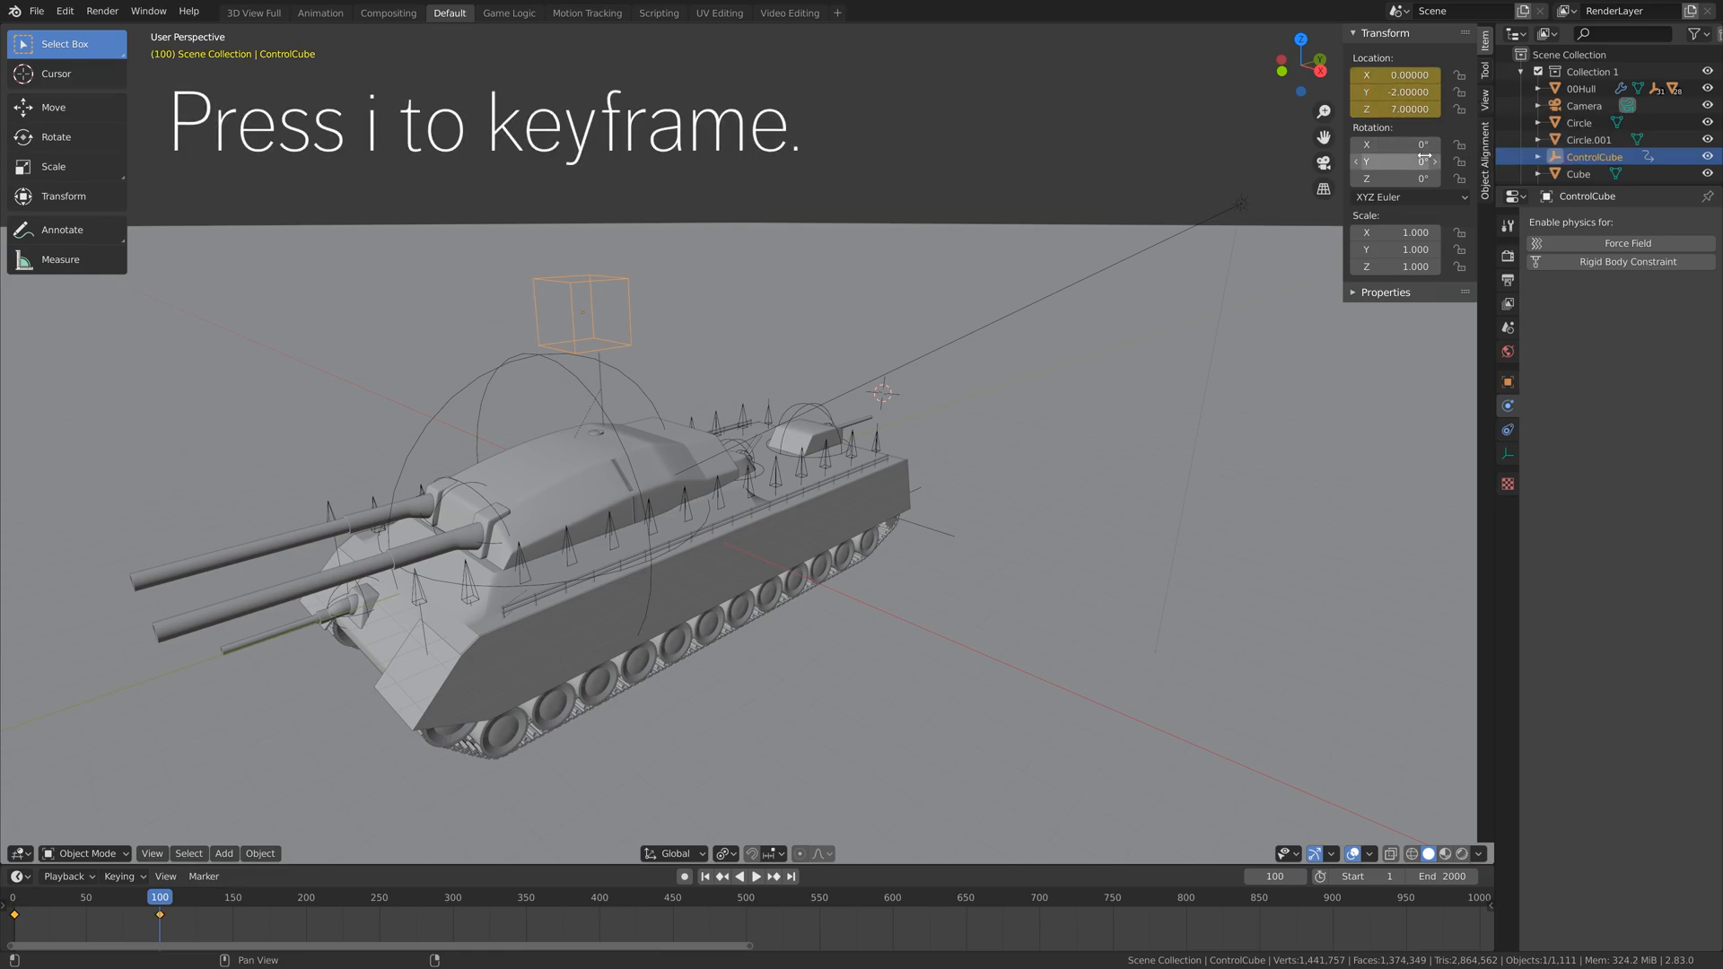
Keyframe the ControlCube's location at frame 1000, keeping Y at -2
scroll(1011, 488, down, 5)
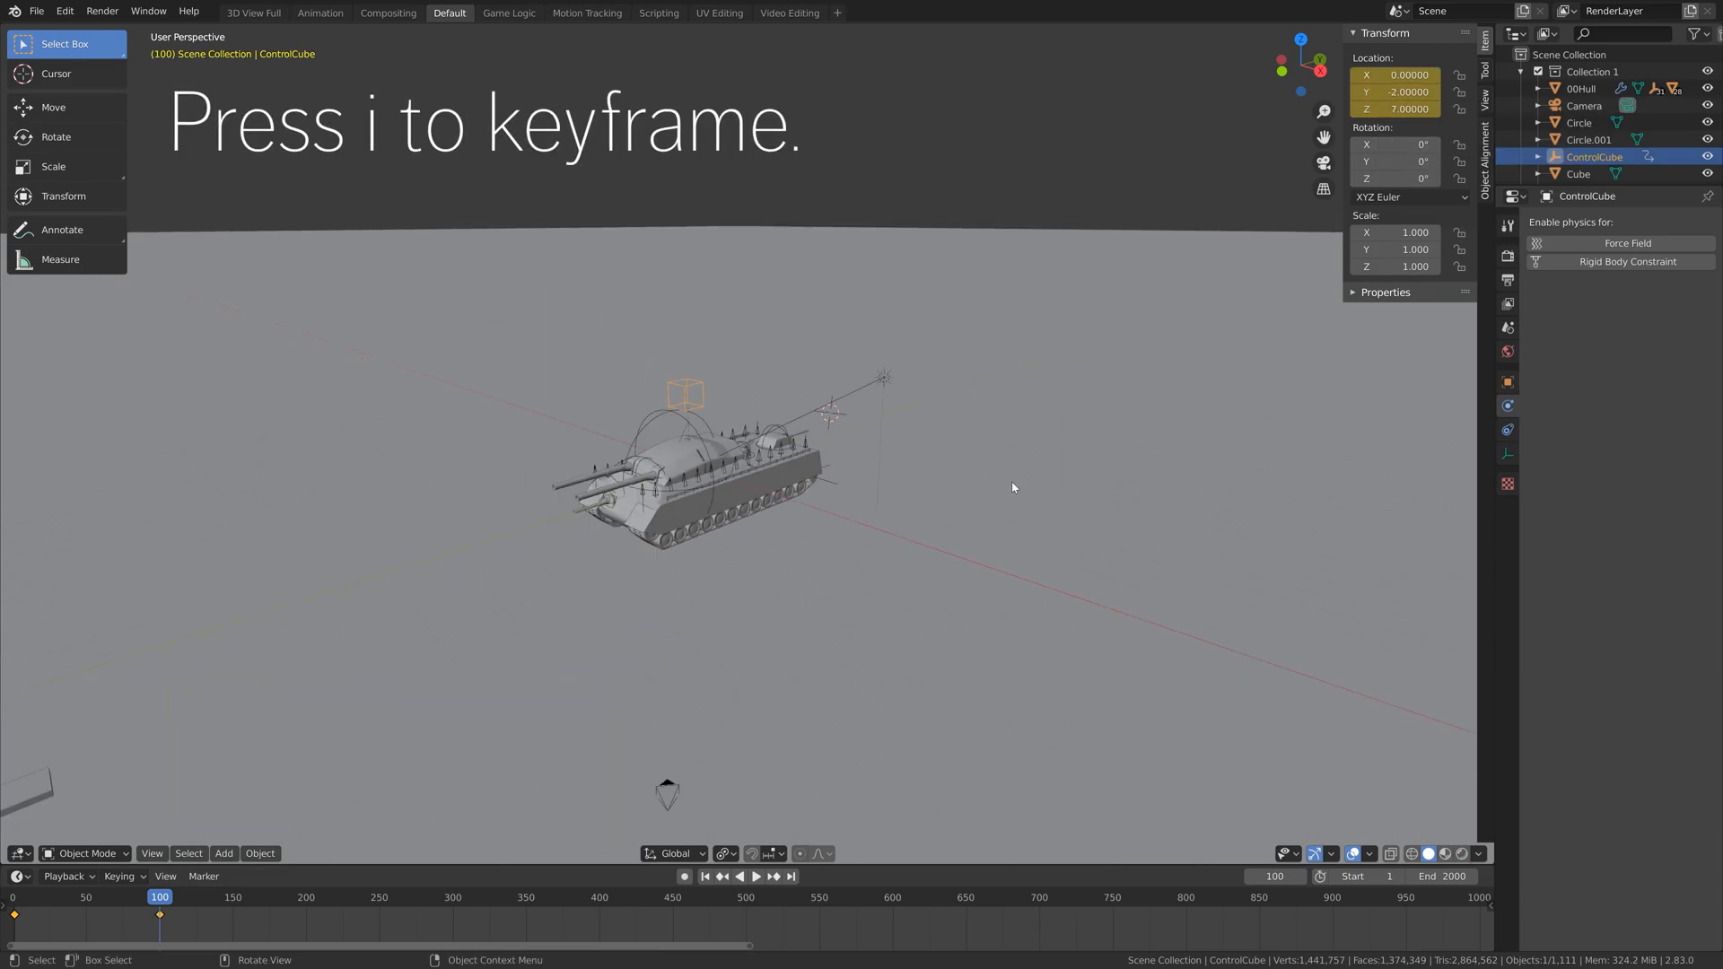
middle_drag(1011, 489, 954, 496)
scroll(1175, 920, down, 4)
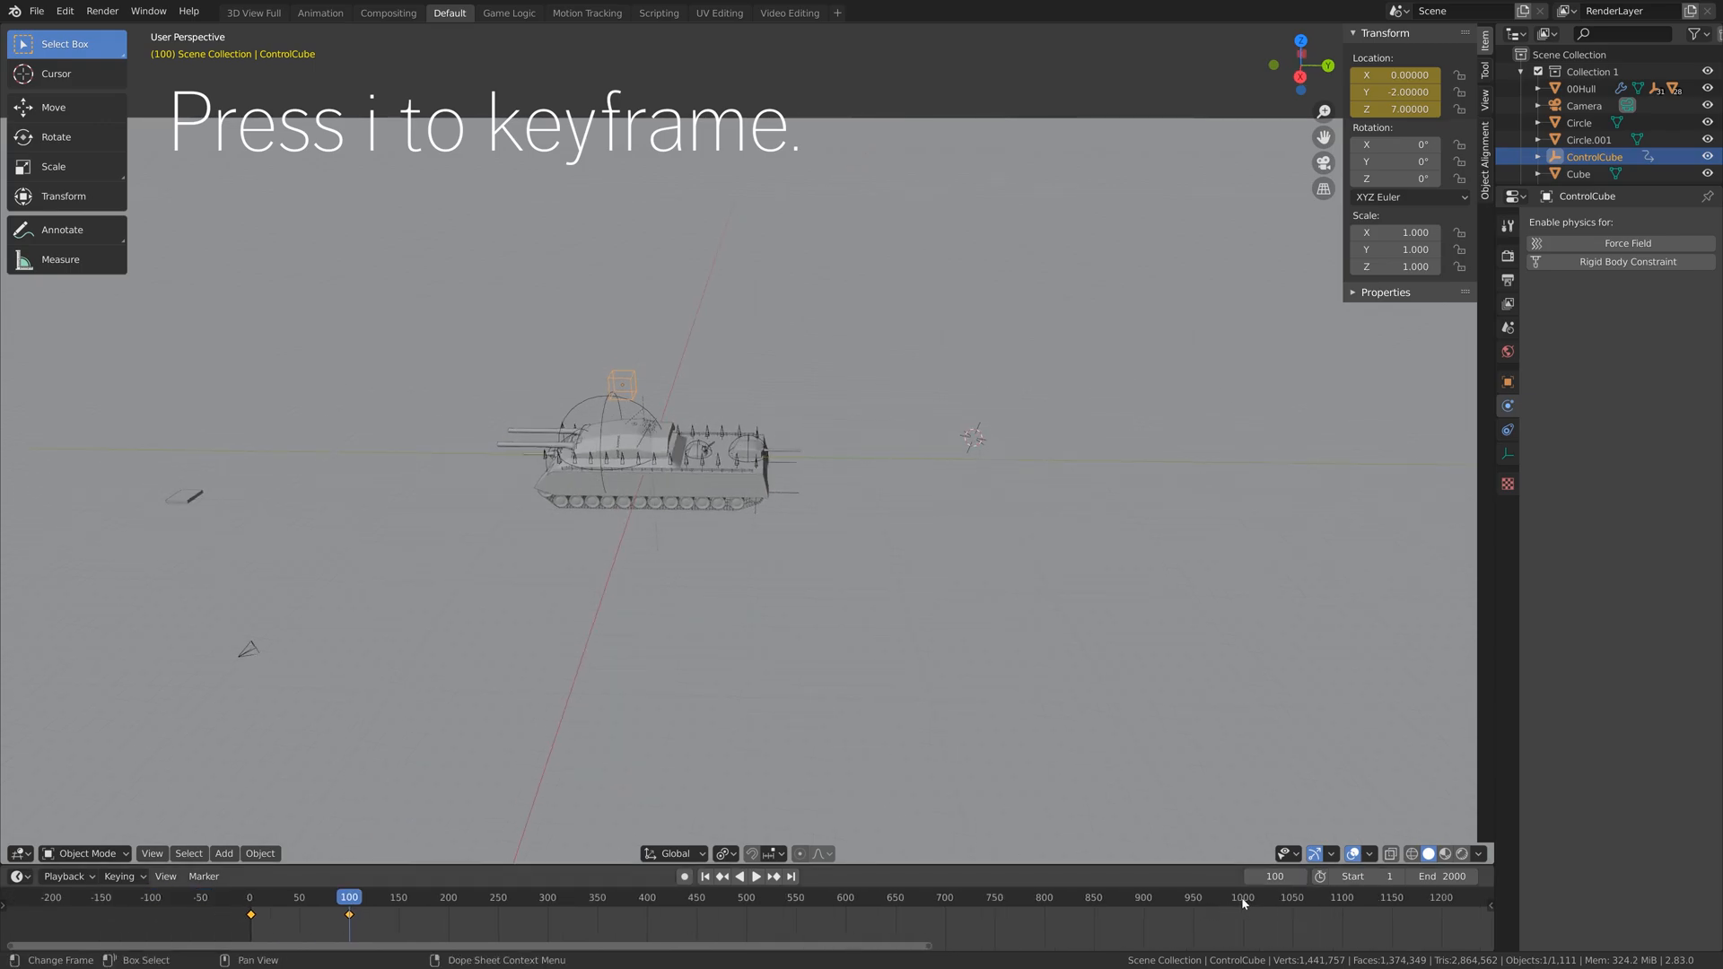
click(1243, 902)
click(1301, 880)
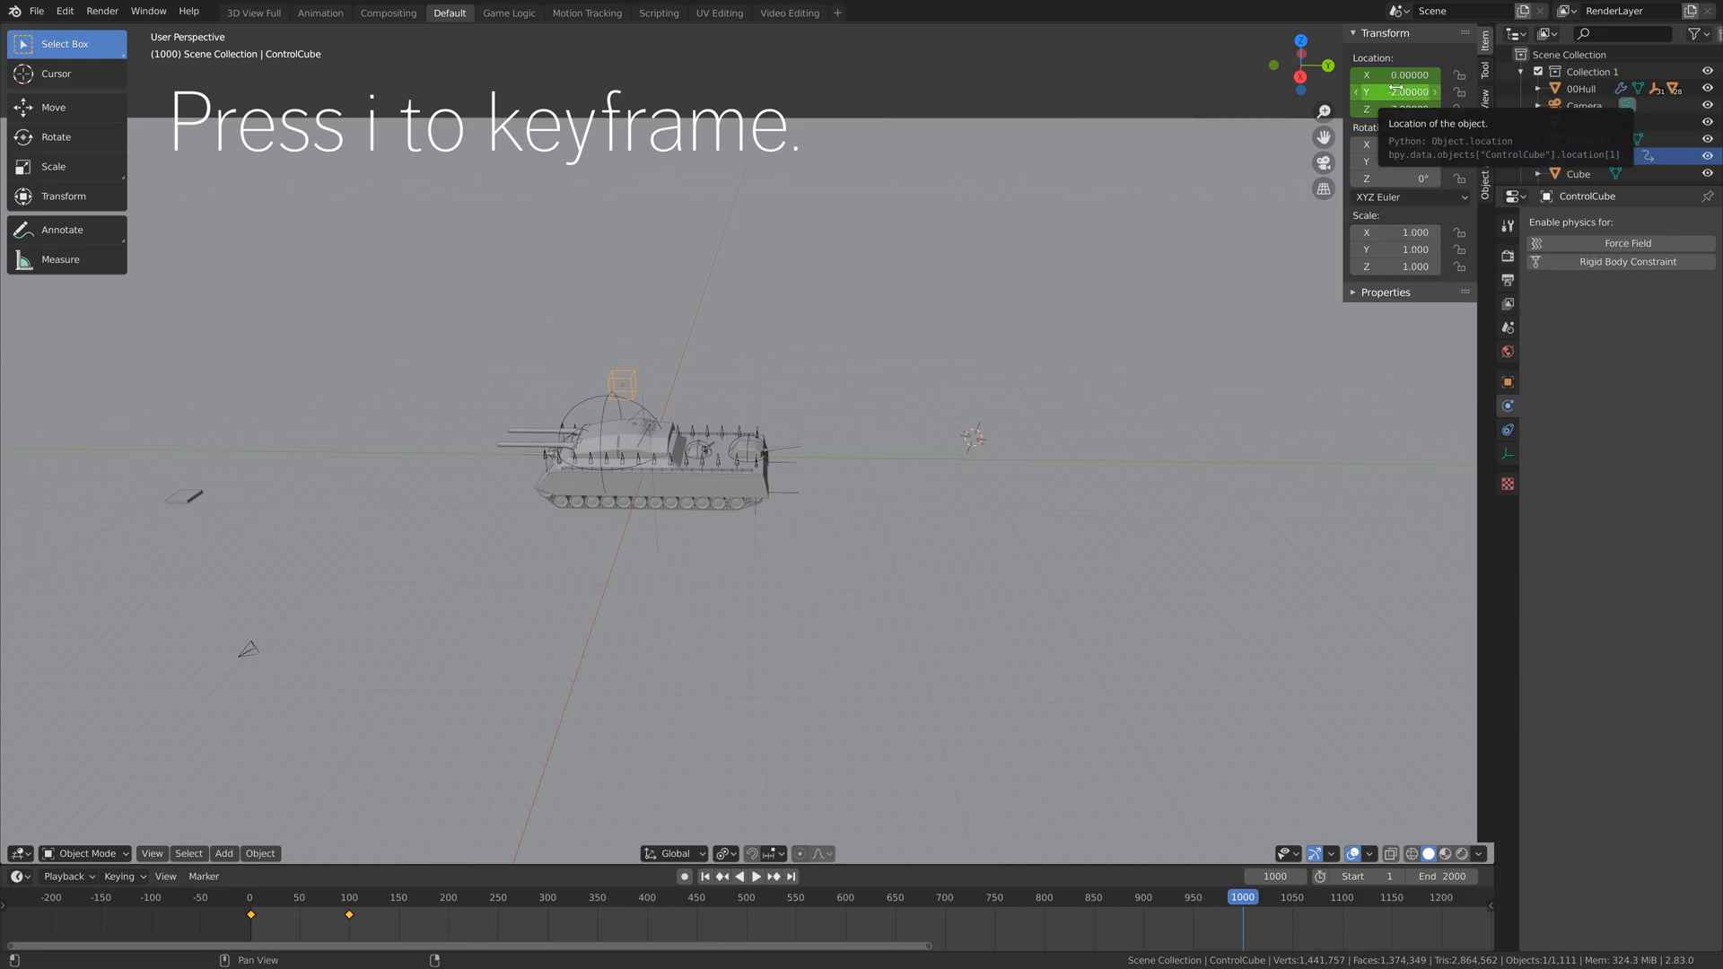
key(i)
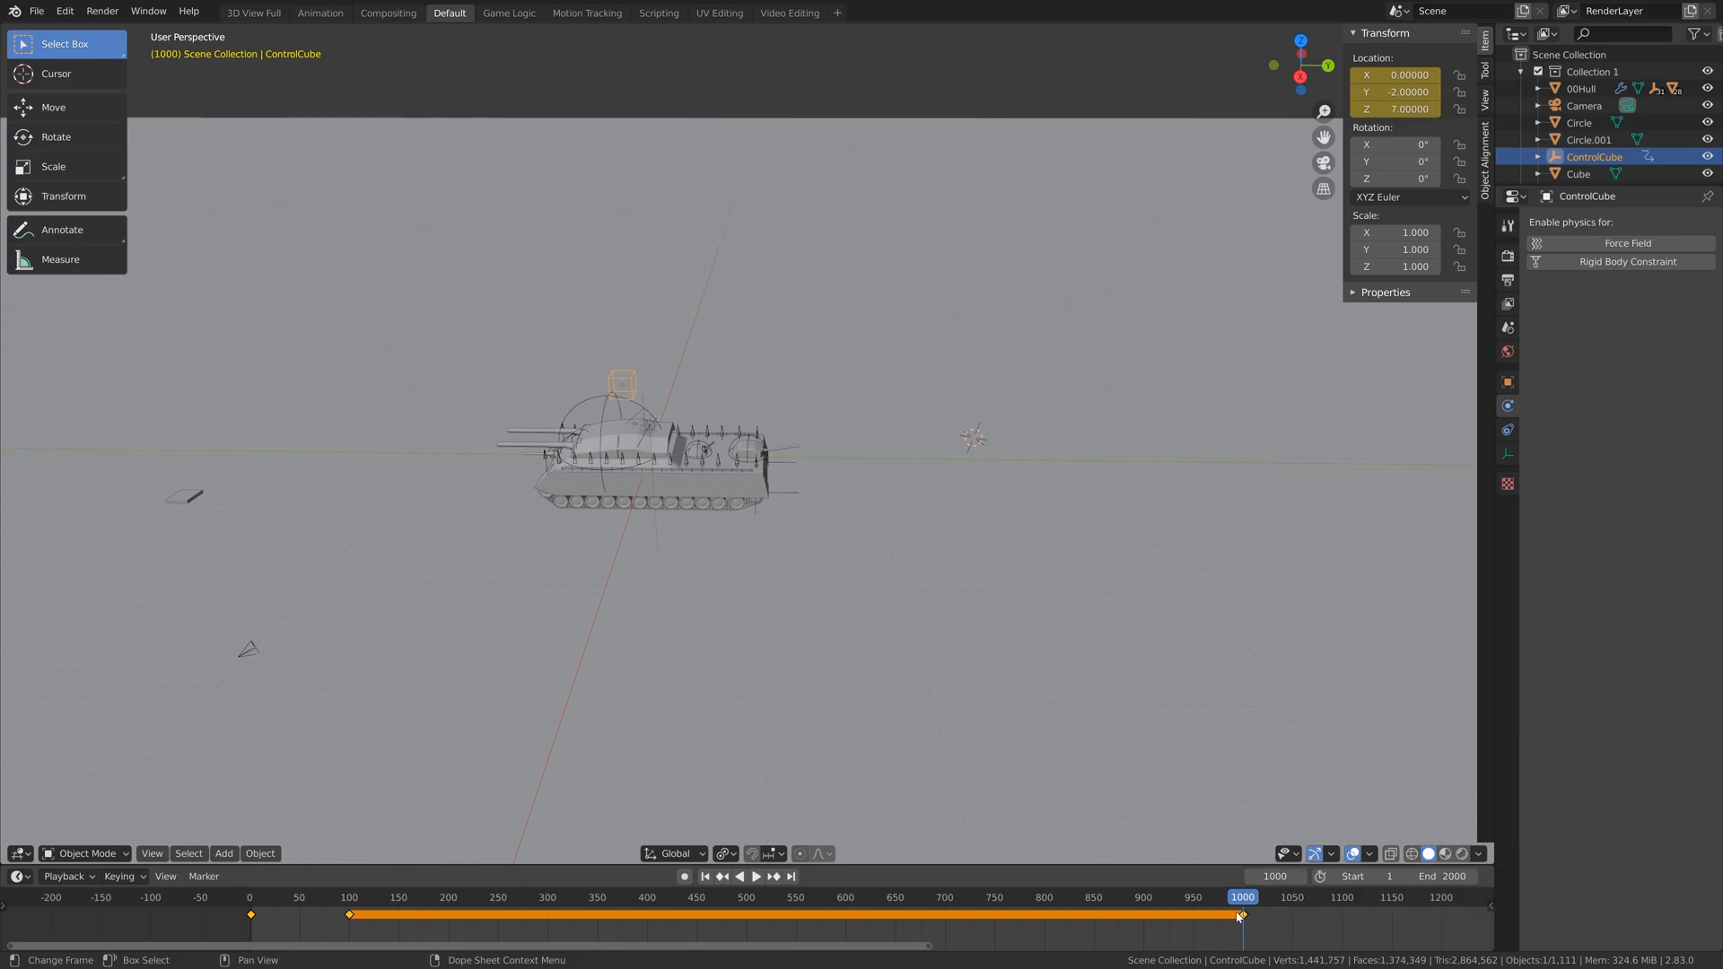
At frame 1100, set the ControlCube's Y location to 0 and keyframe its location
click(1292, 877)
click(1292, 877)
key(Return)
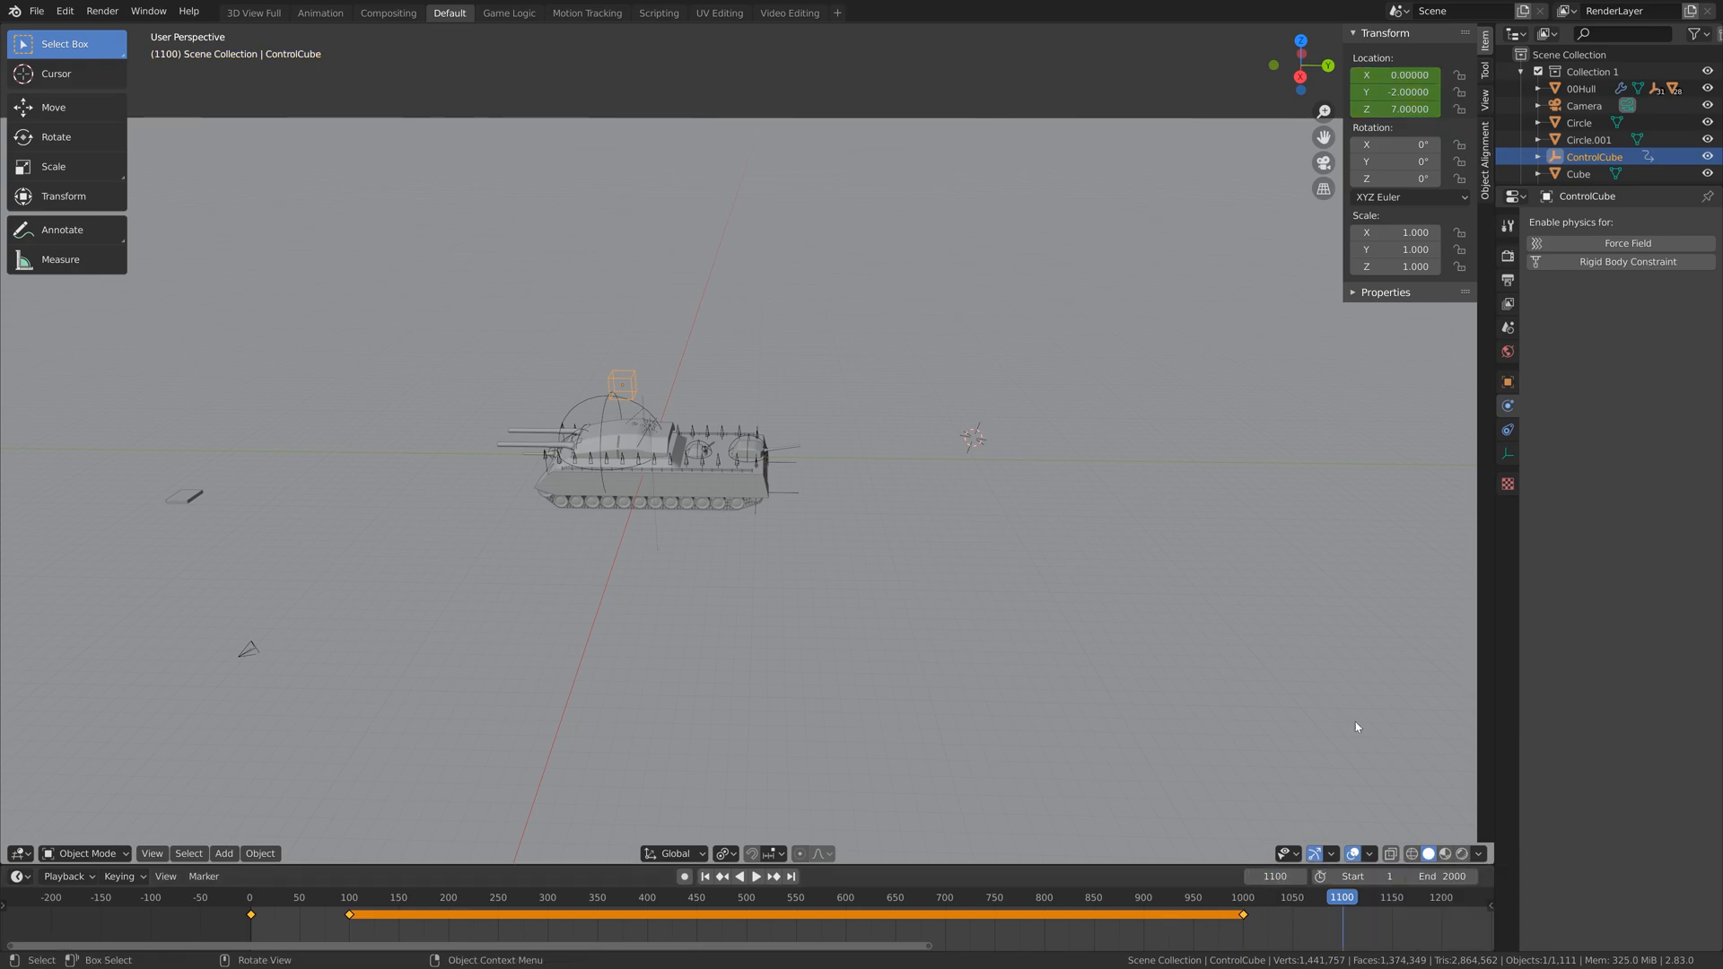
click(1409, 90)
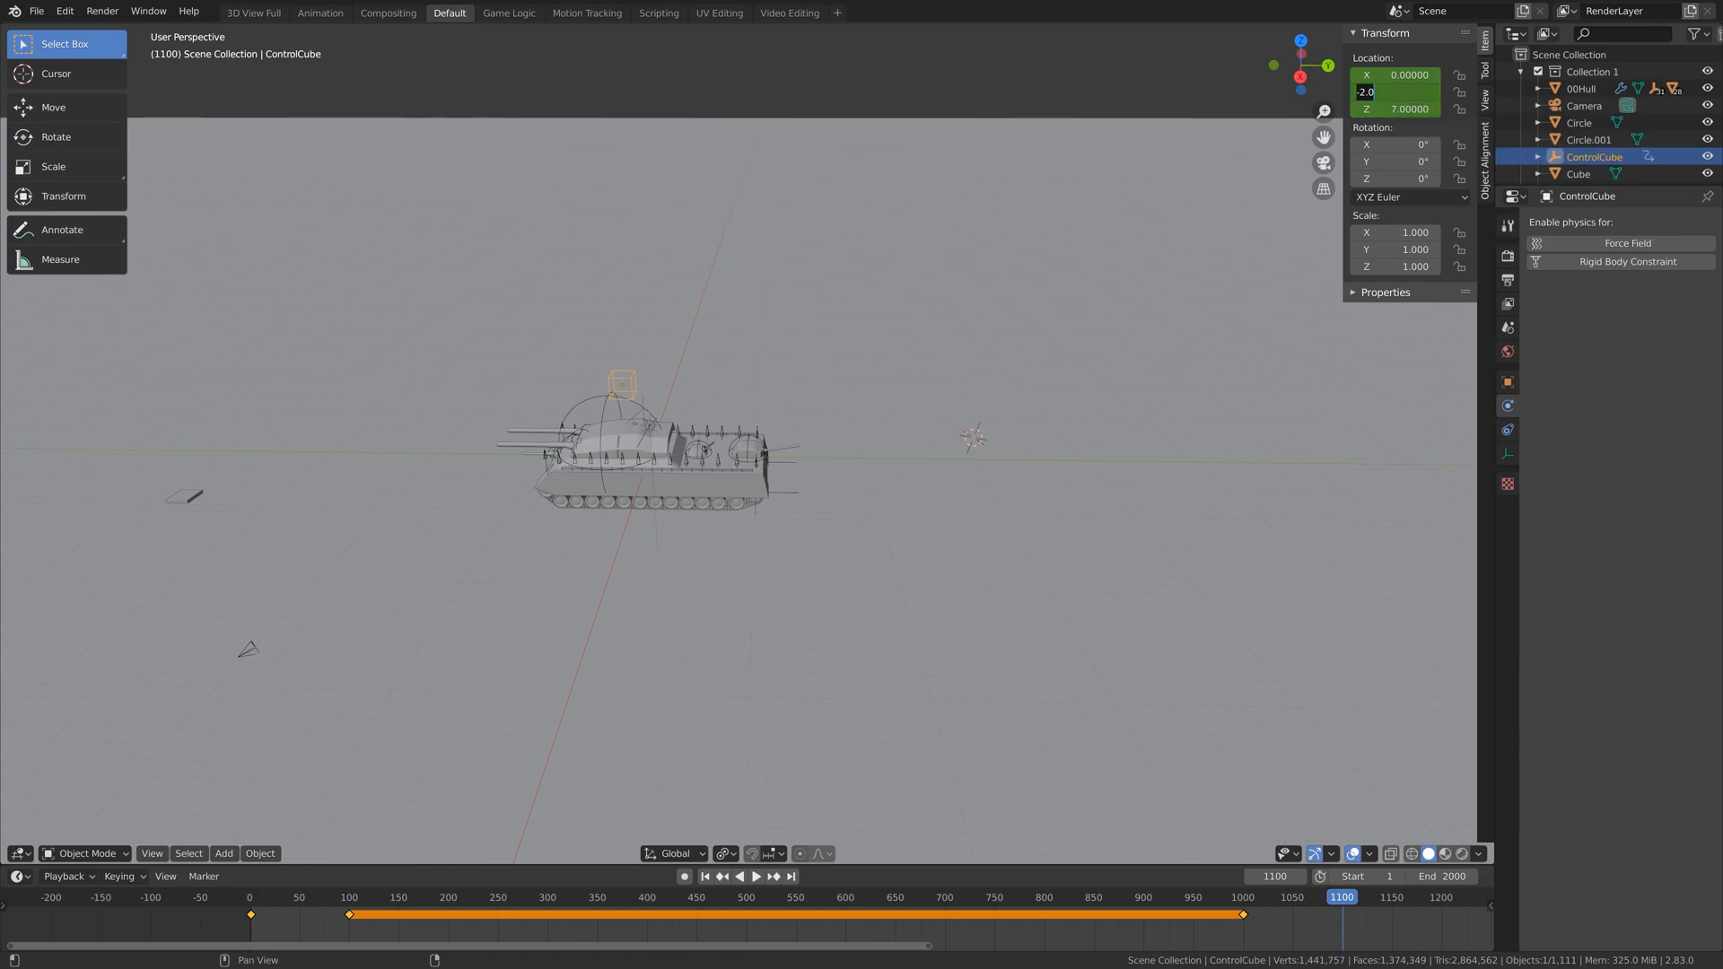
text(0)
key(Return)
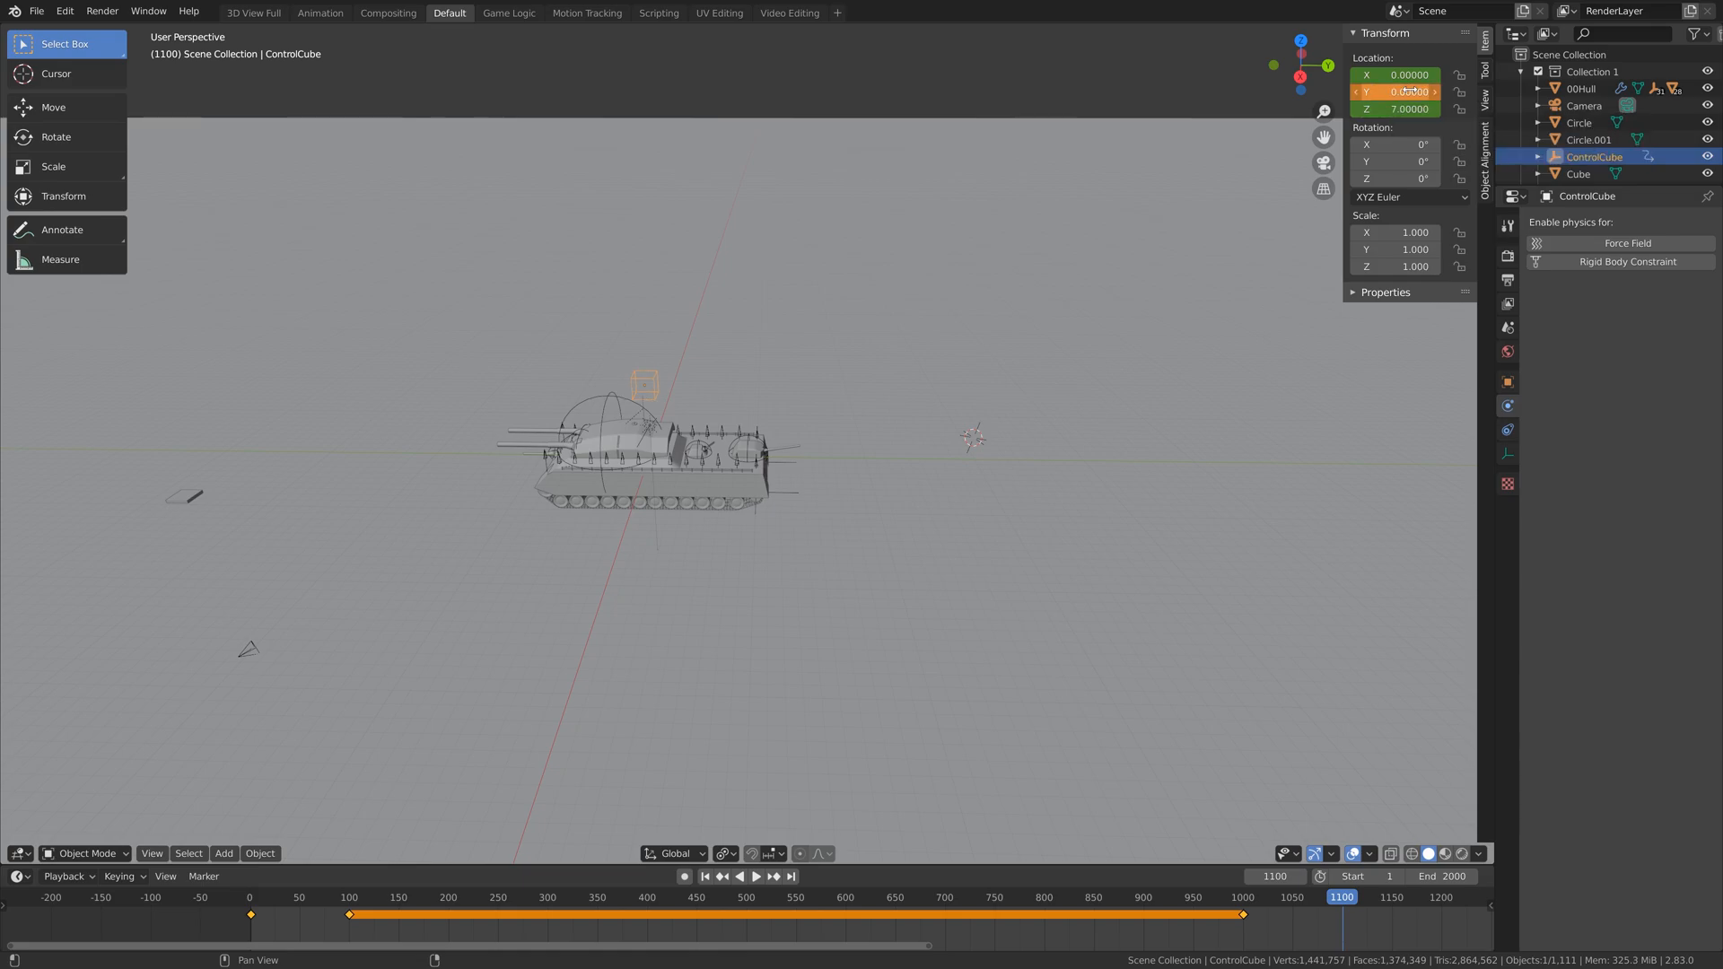
key(i)
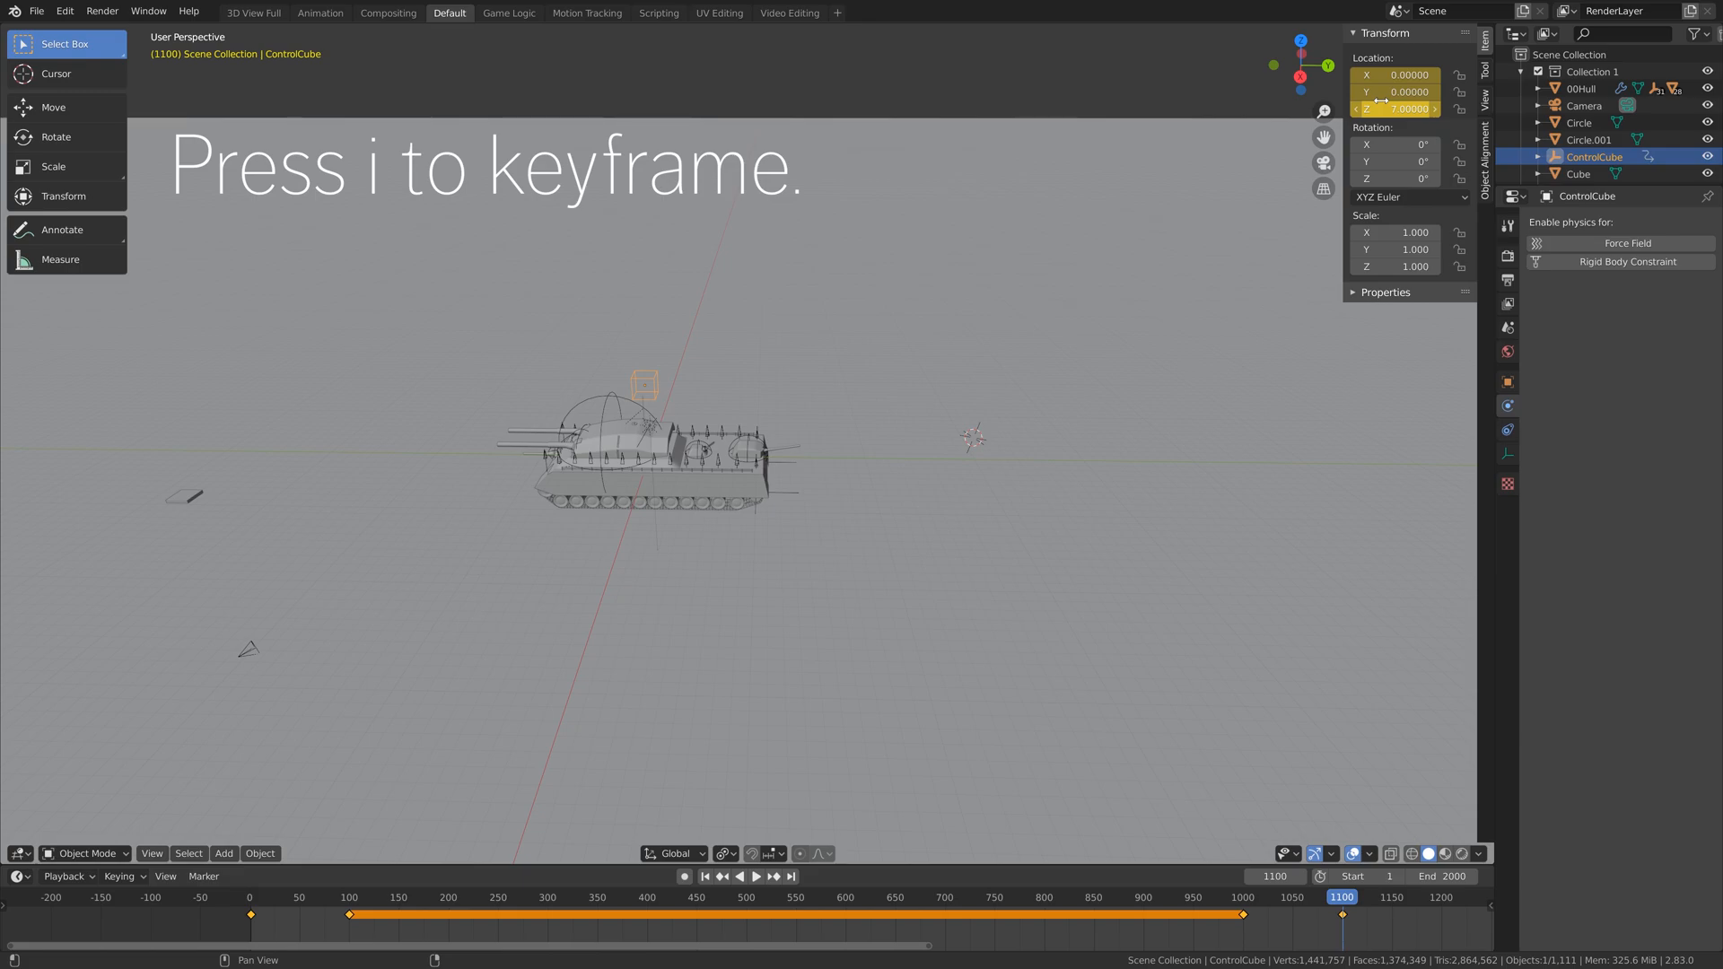
Set the current frame of the timeline to 1200
click(1440, 904)
click(1301, 877)
click(1301, 877)
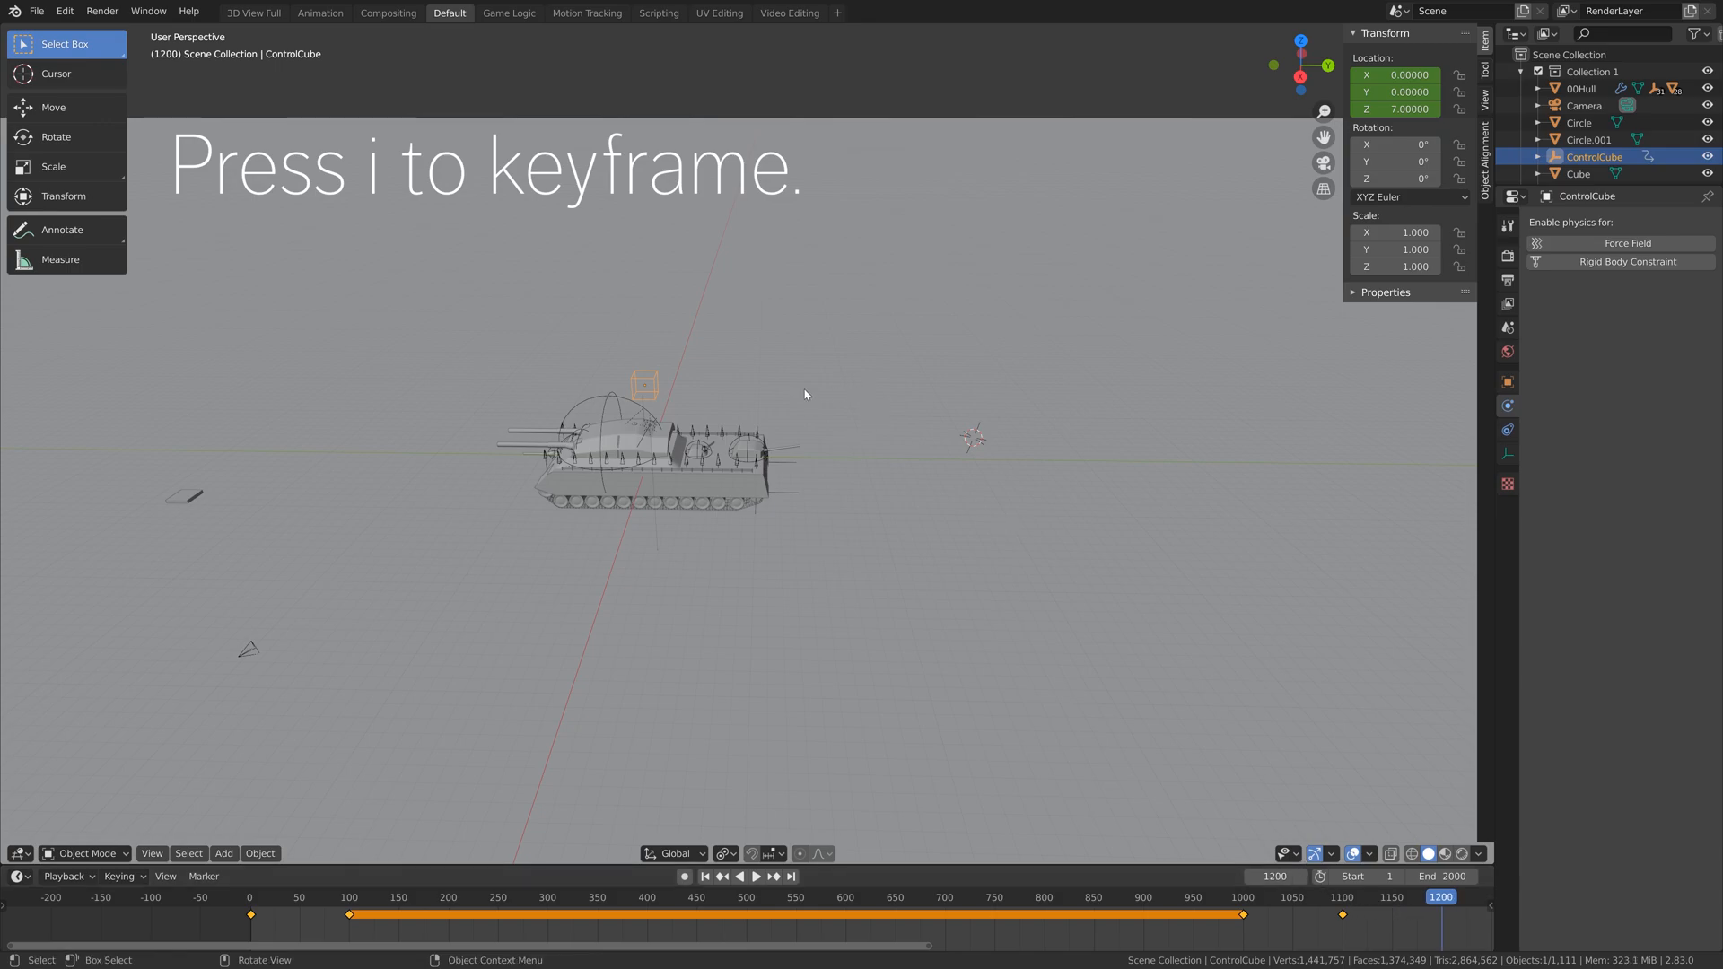
key(g)
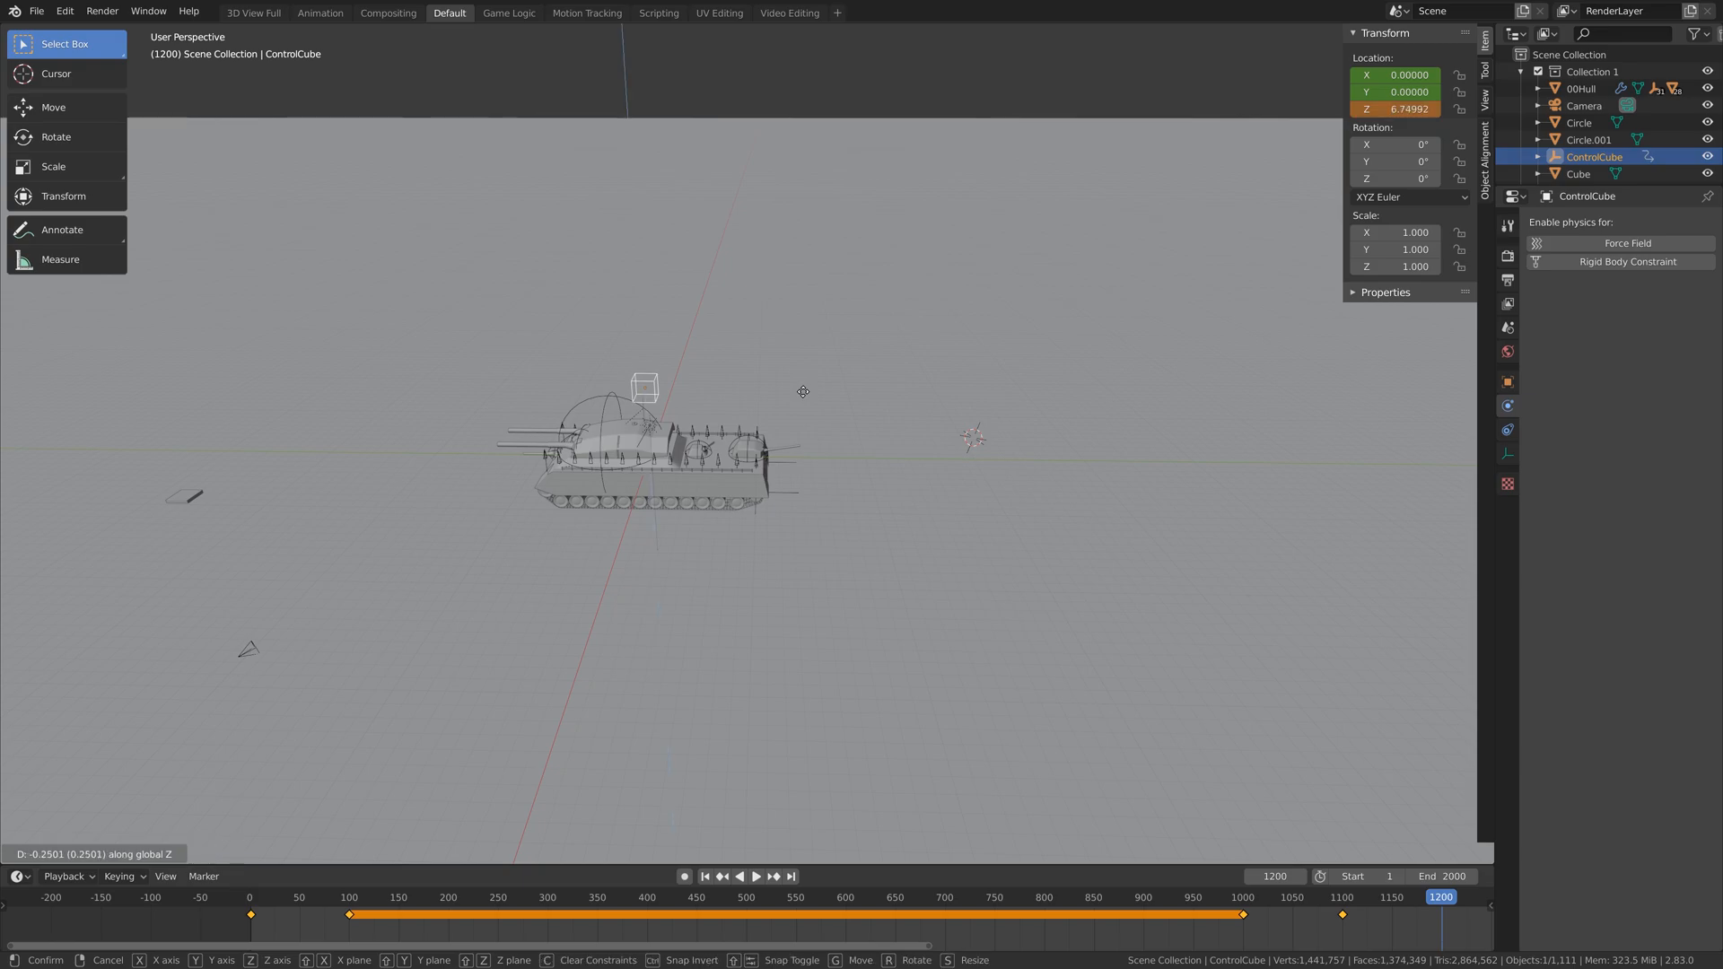
key(x)
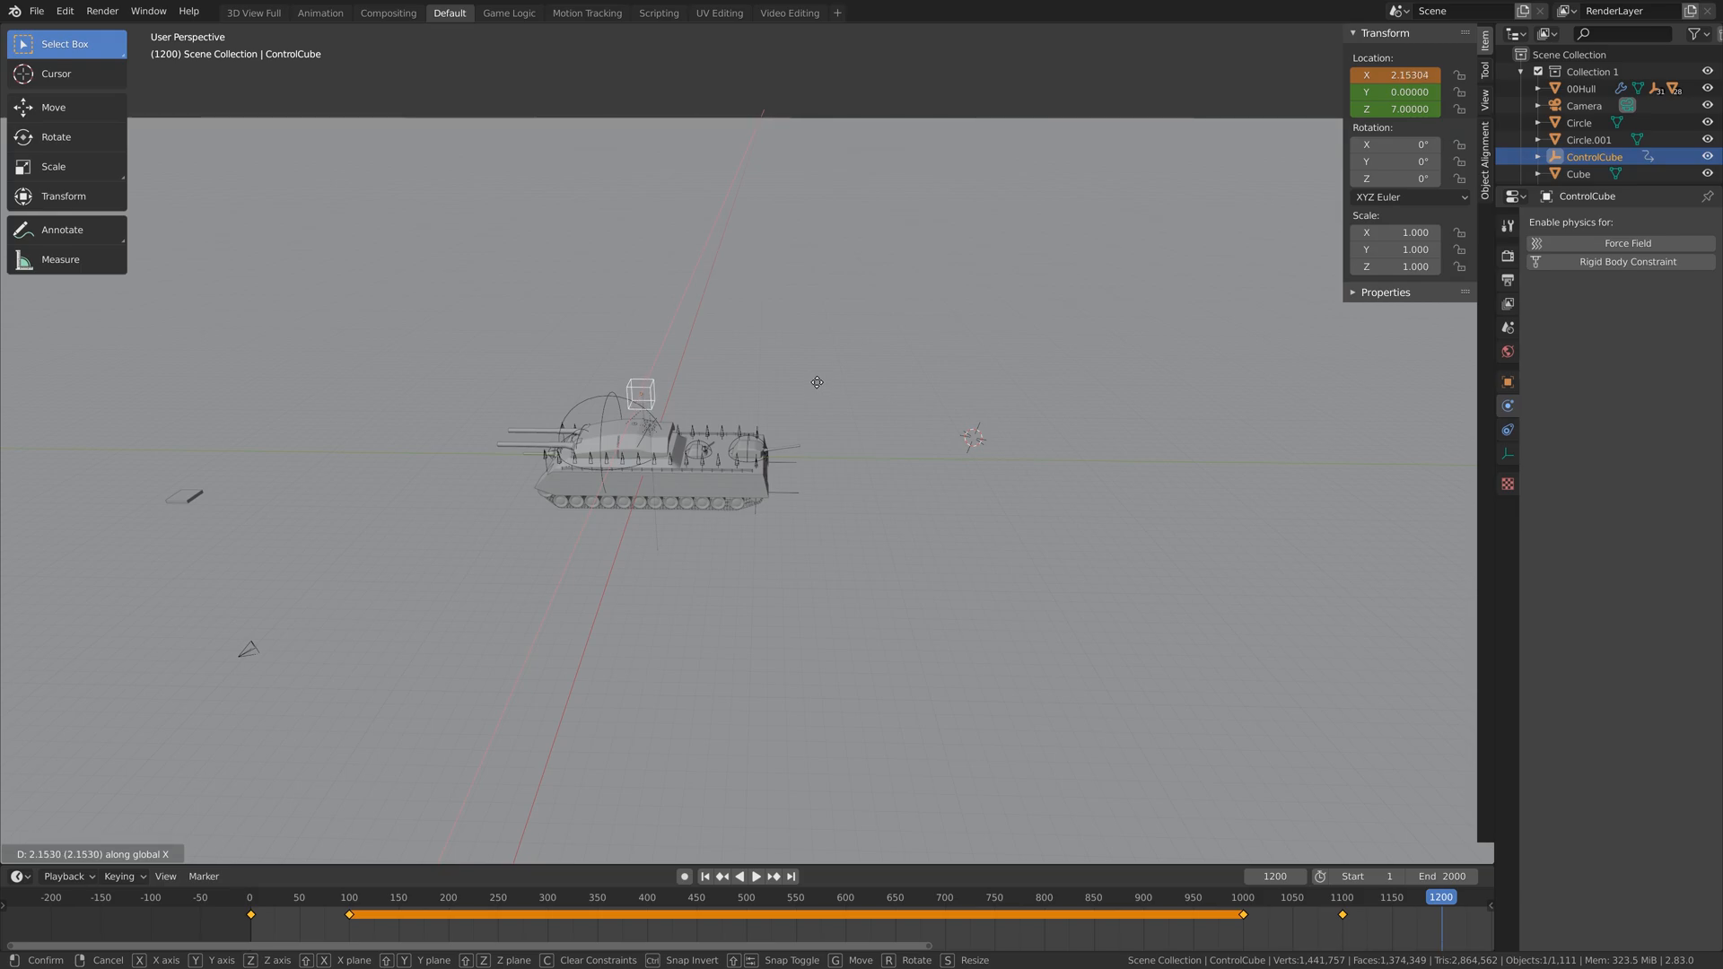
right_click(823, 380)
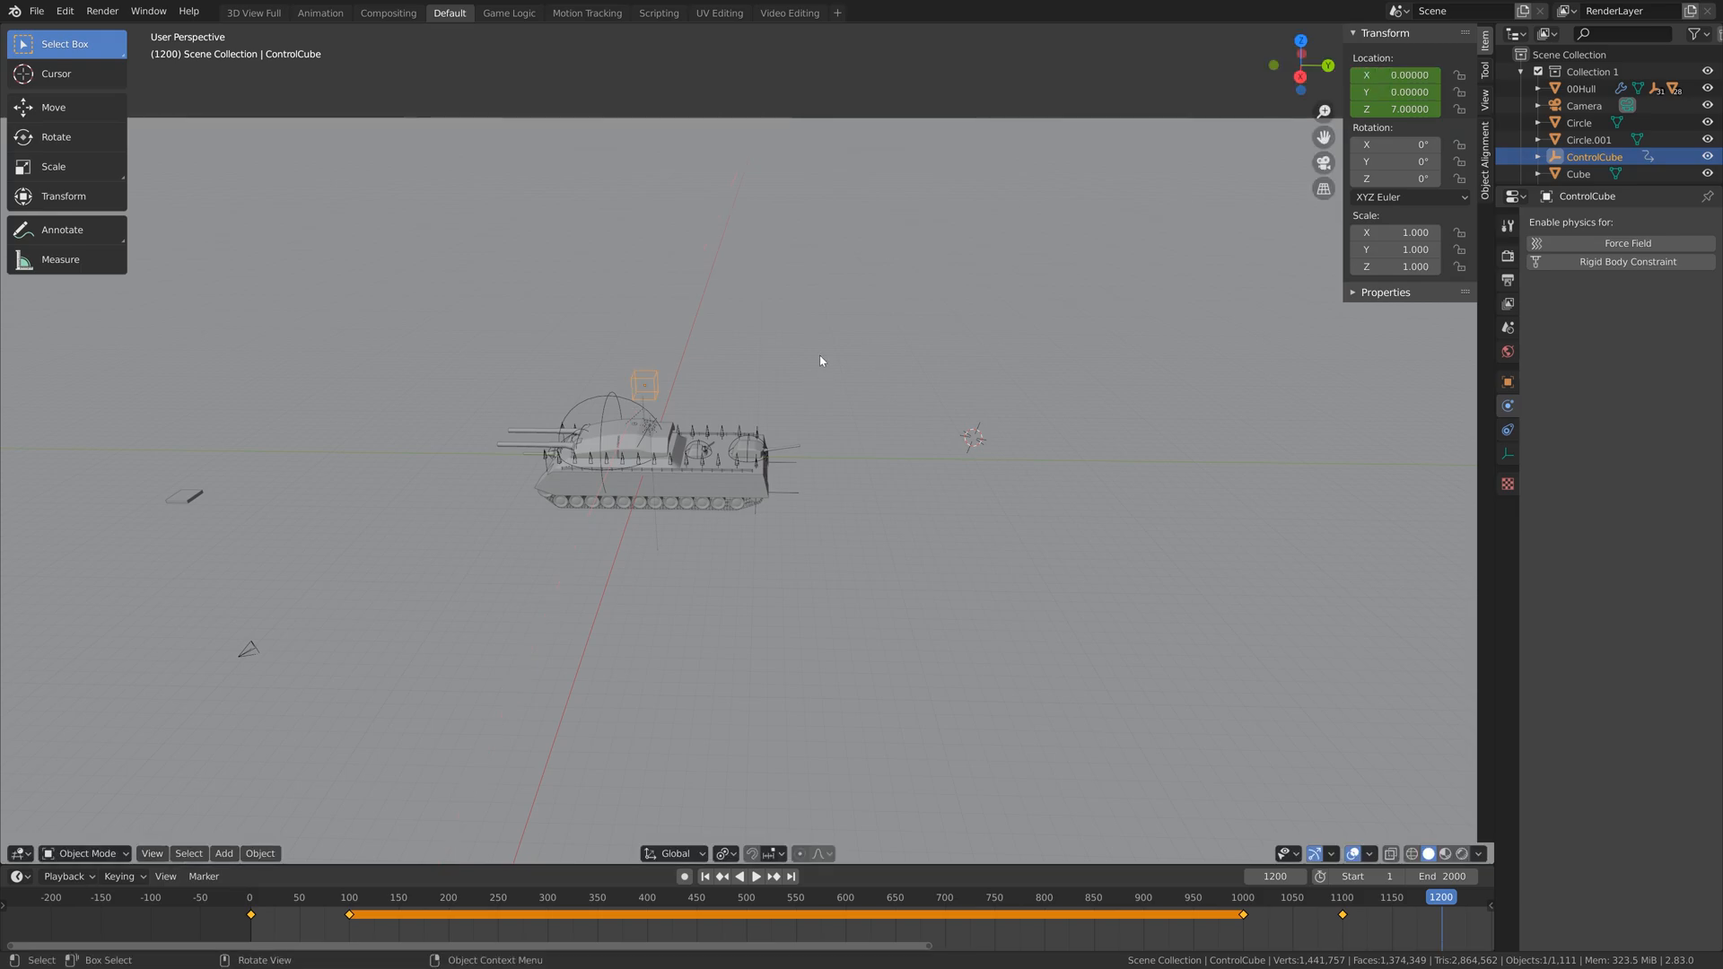
key(g)
key(x)
right_click(816, 356)
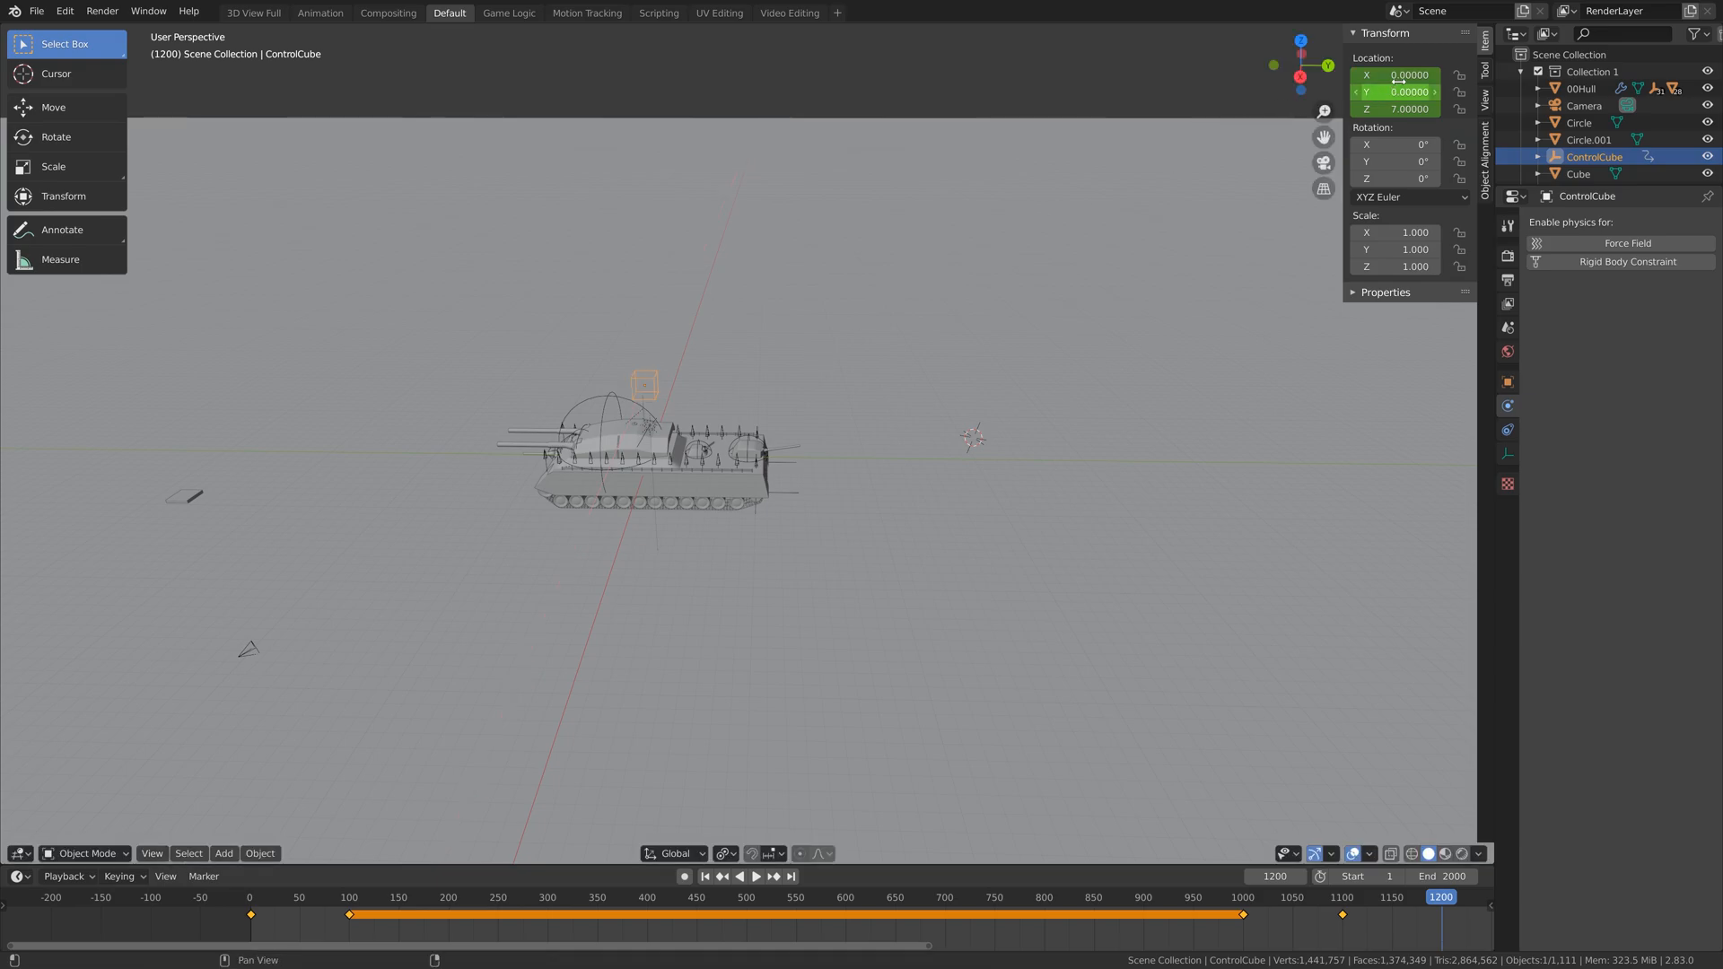
Set the ControlCube's X location to 2 and keyframe its location at frame 1200
click(1395, 74)
text(0.0)
key(Return)
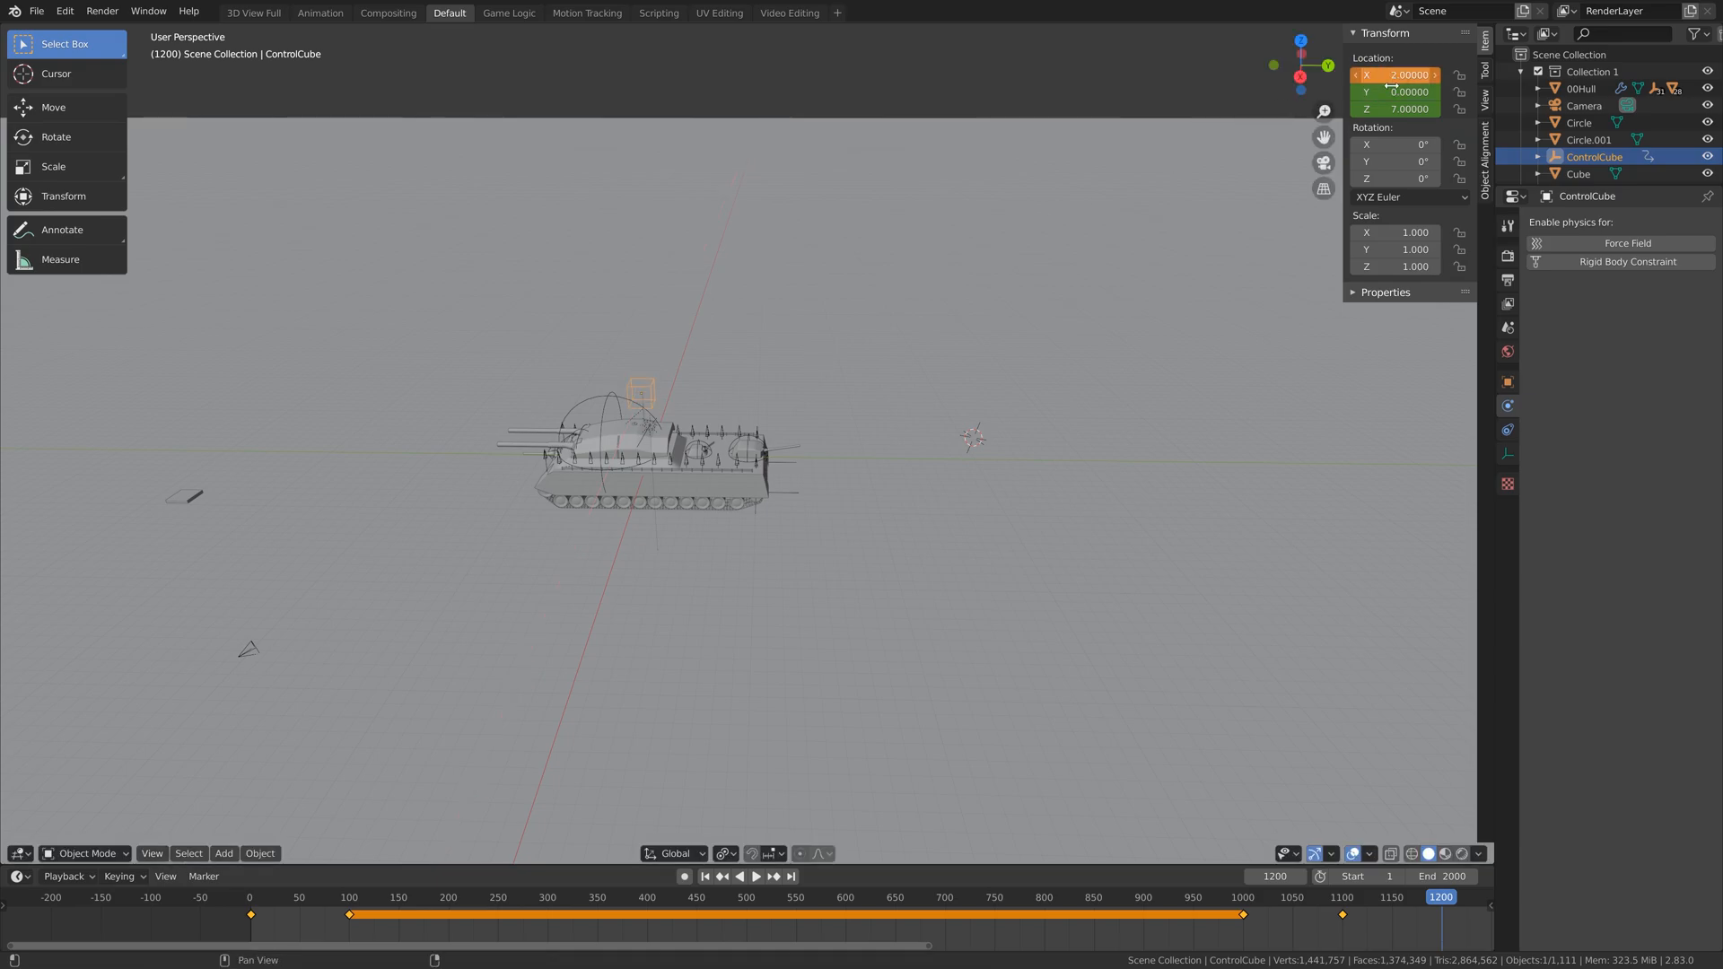
key(i)
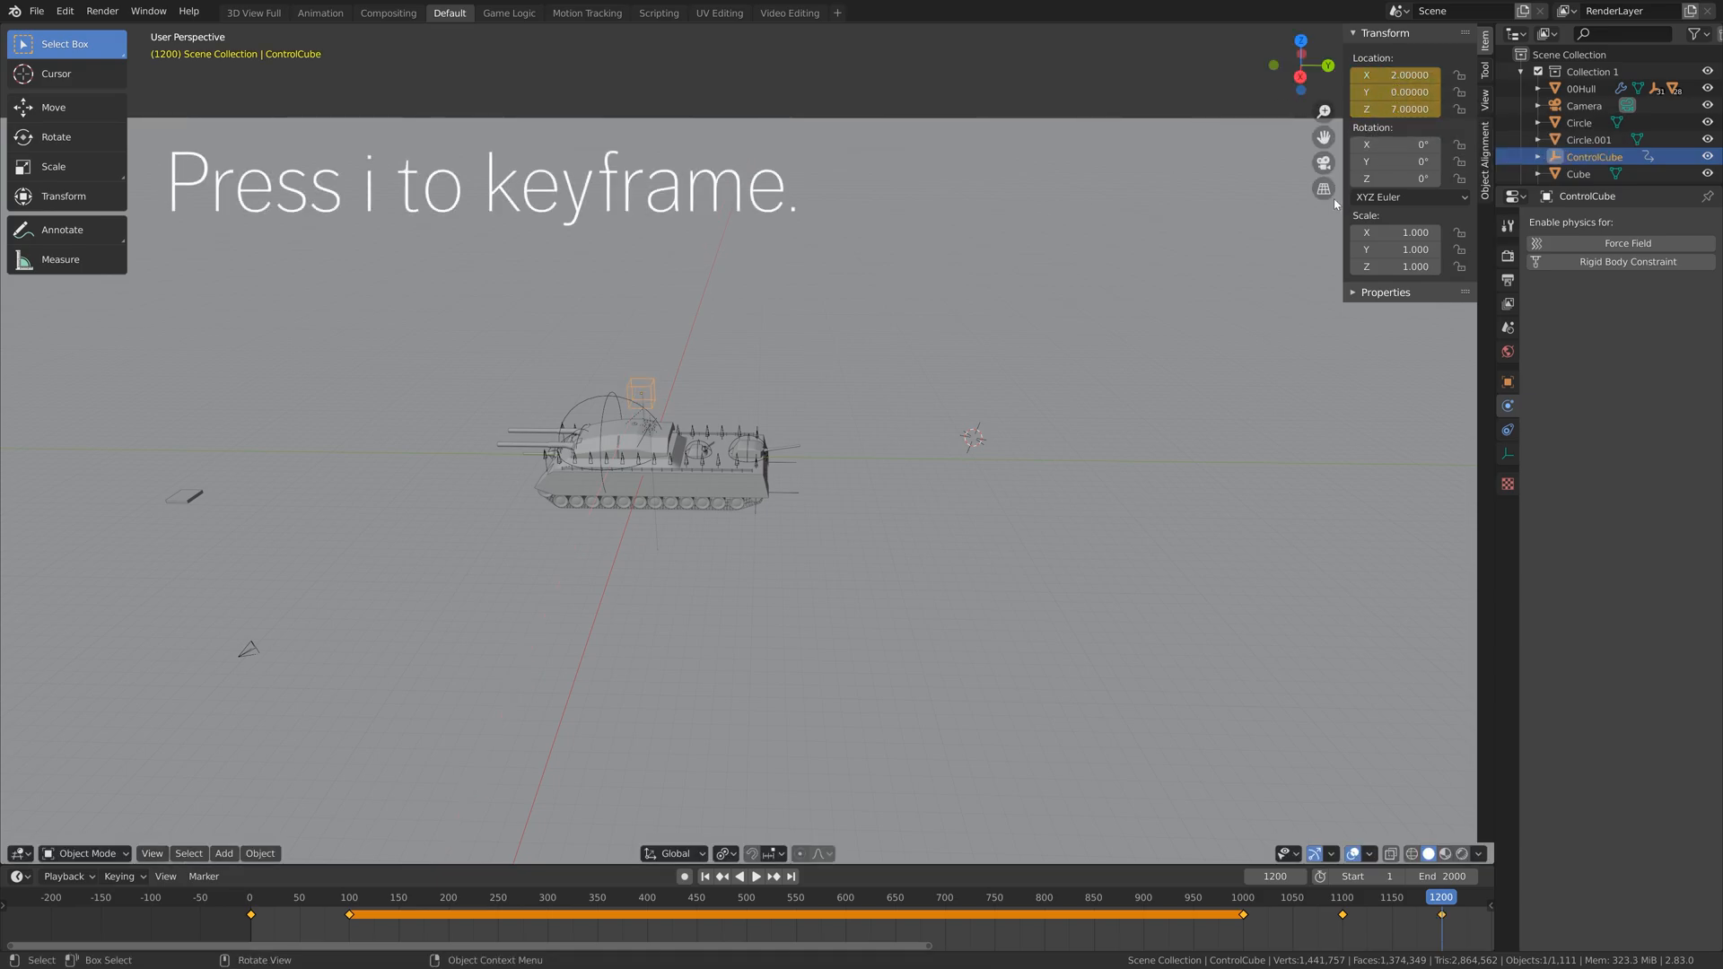
Keyframe the ControlCube's location at frame 1600, keeping X at 2
scroll(1167, 915, down, 3)
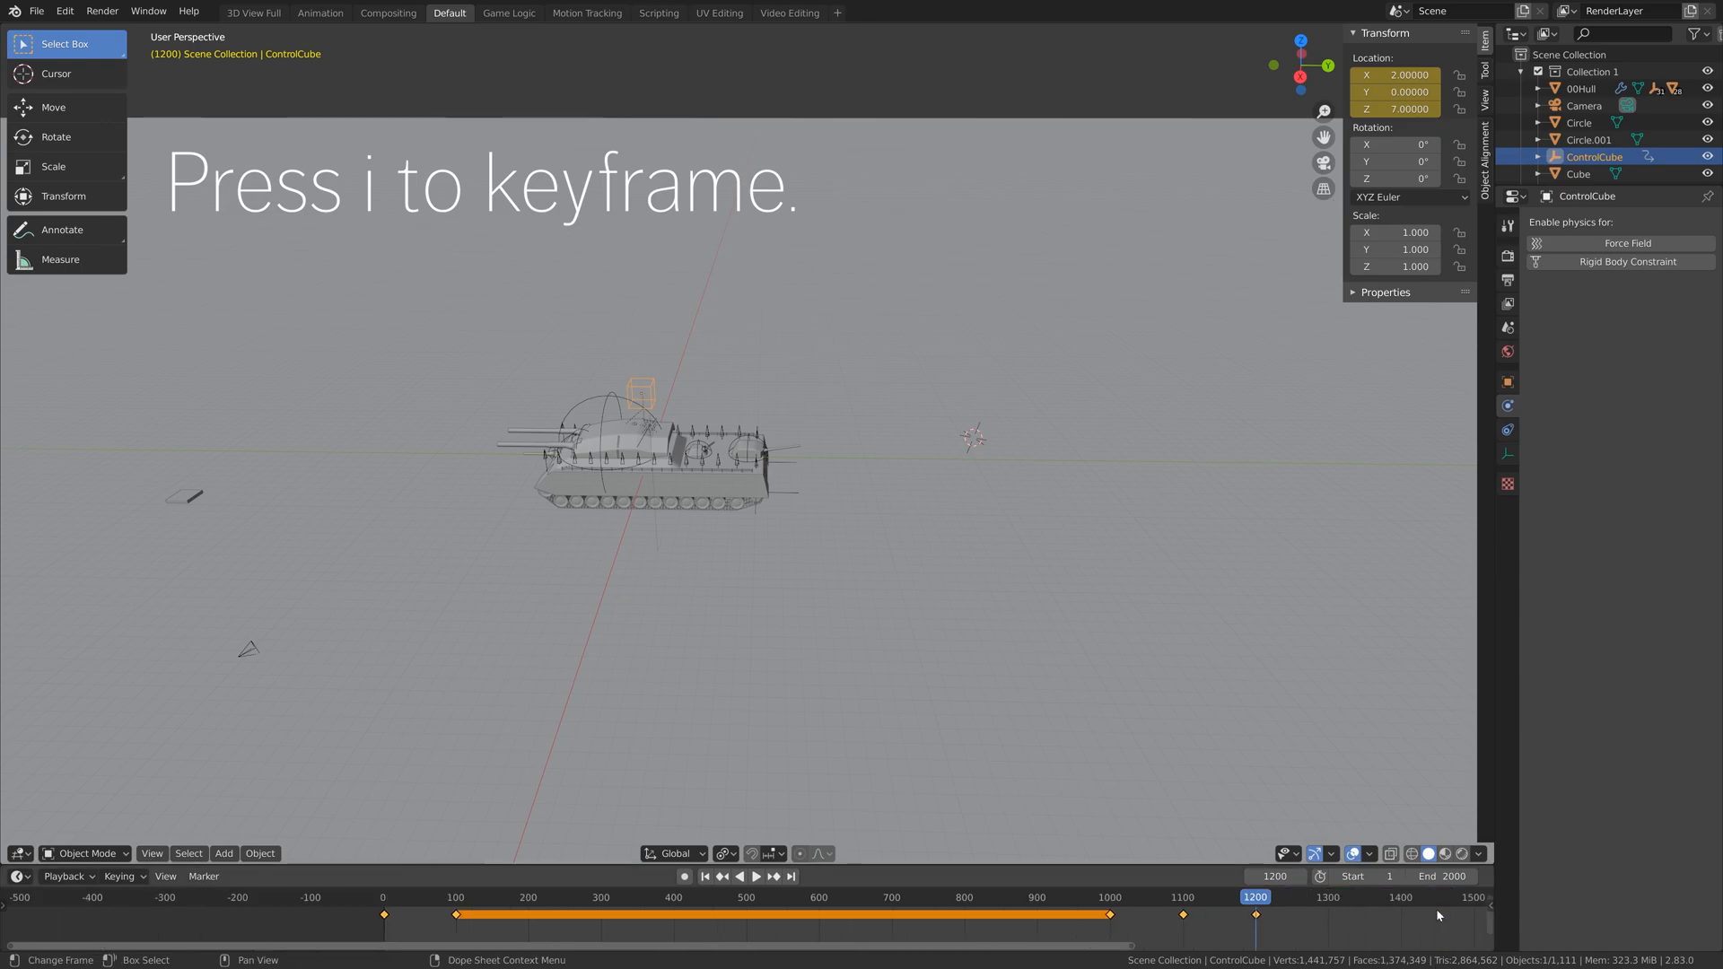
click(1333, 897)
click(1300, 877)
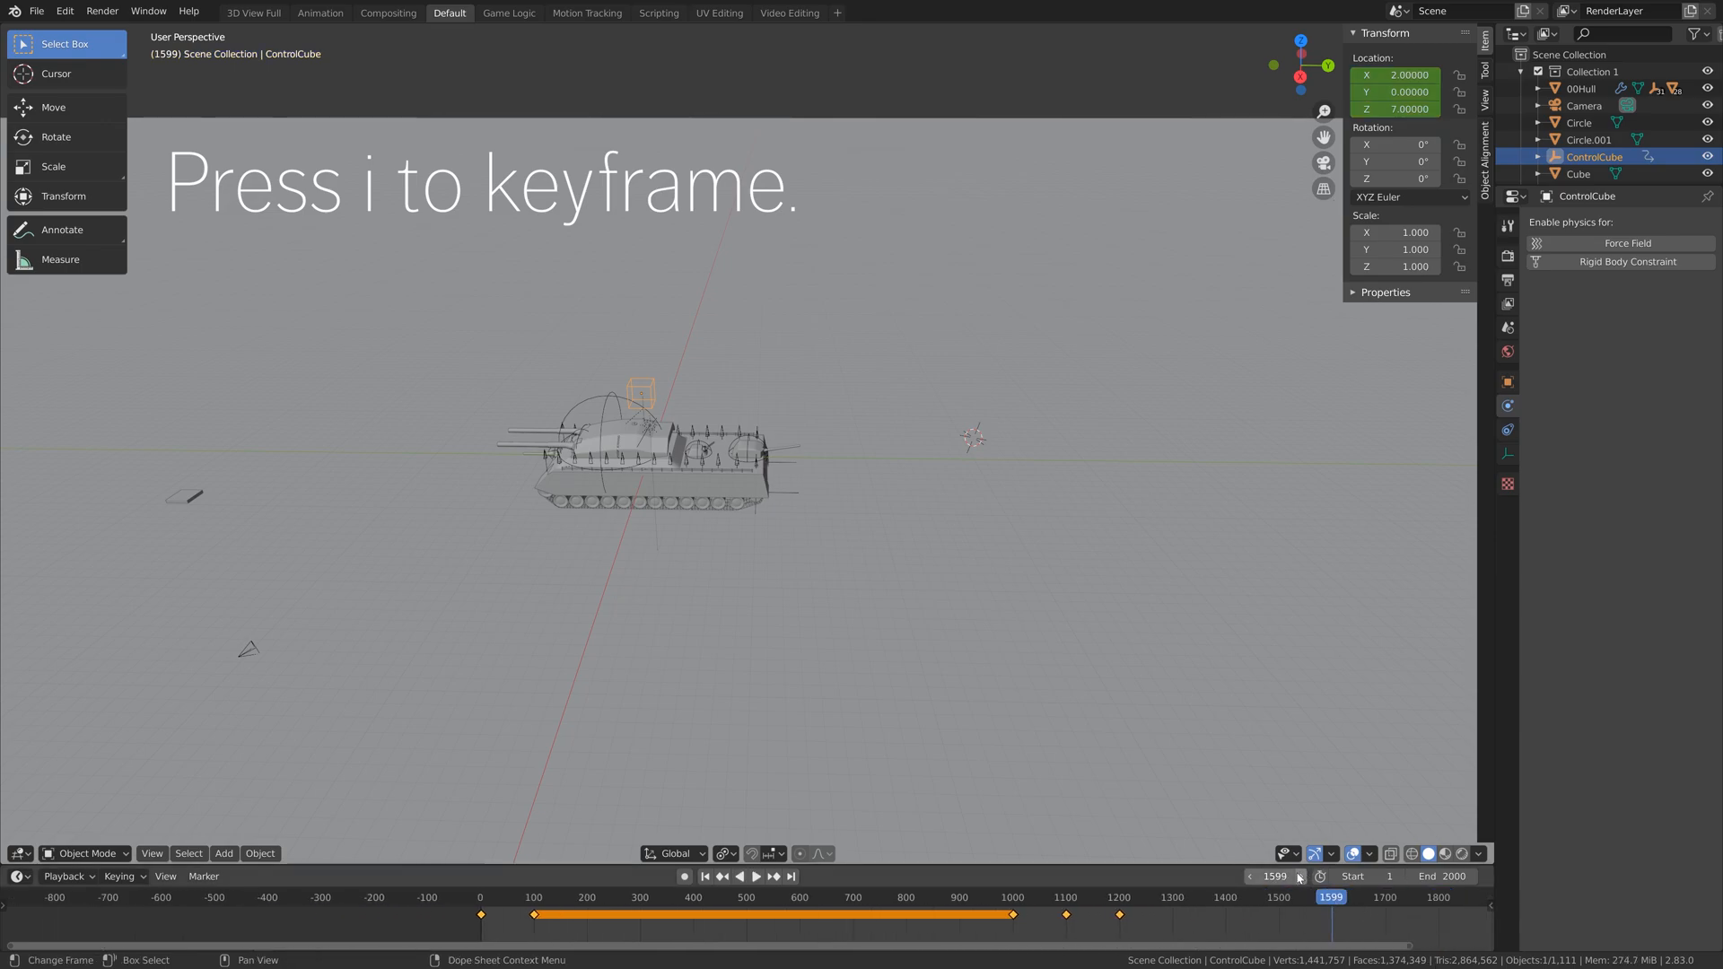
click(1300, 877)
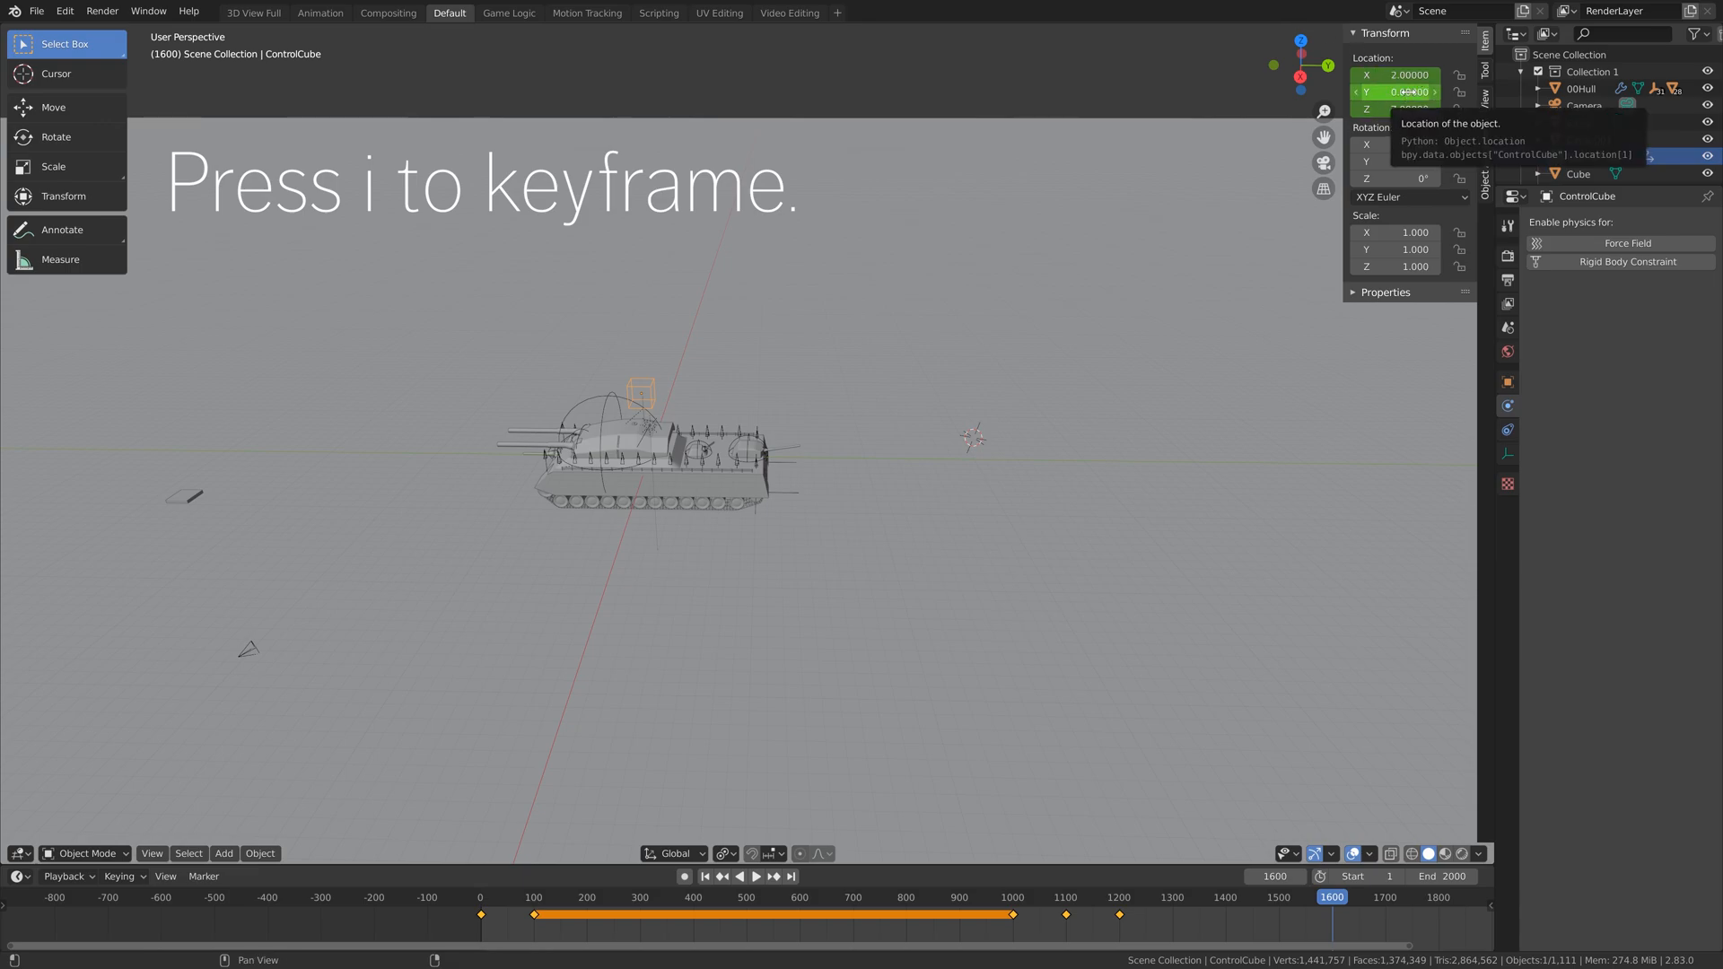
key(i)
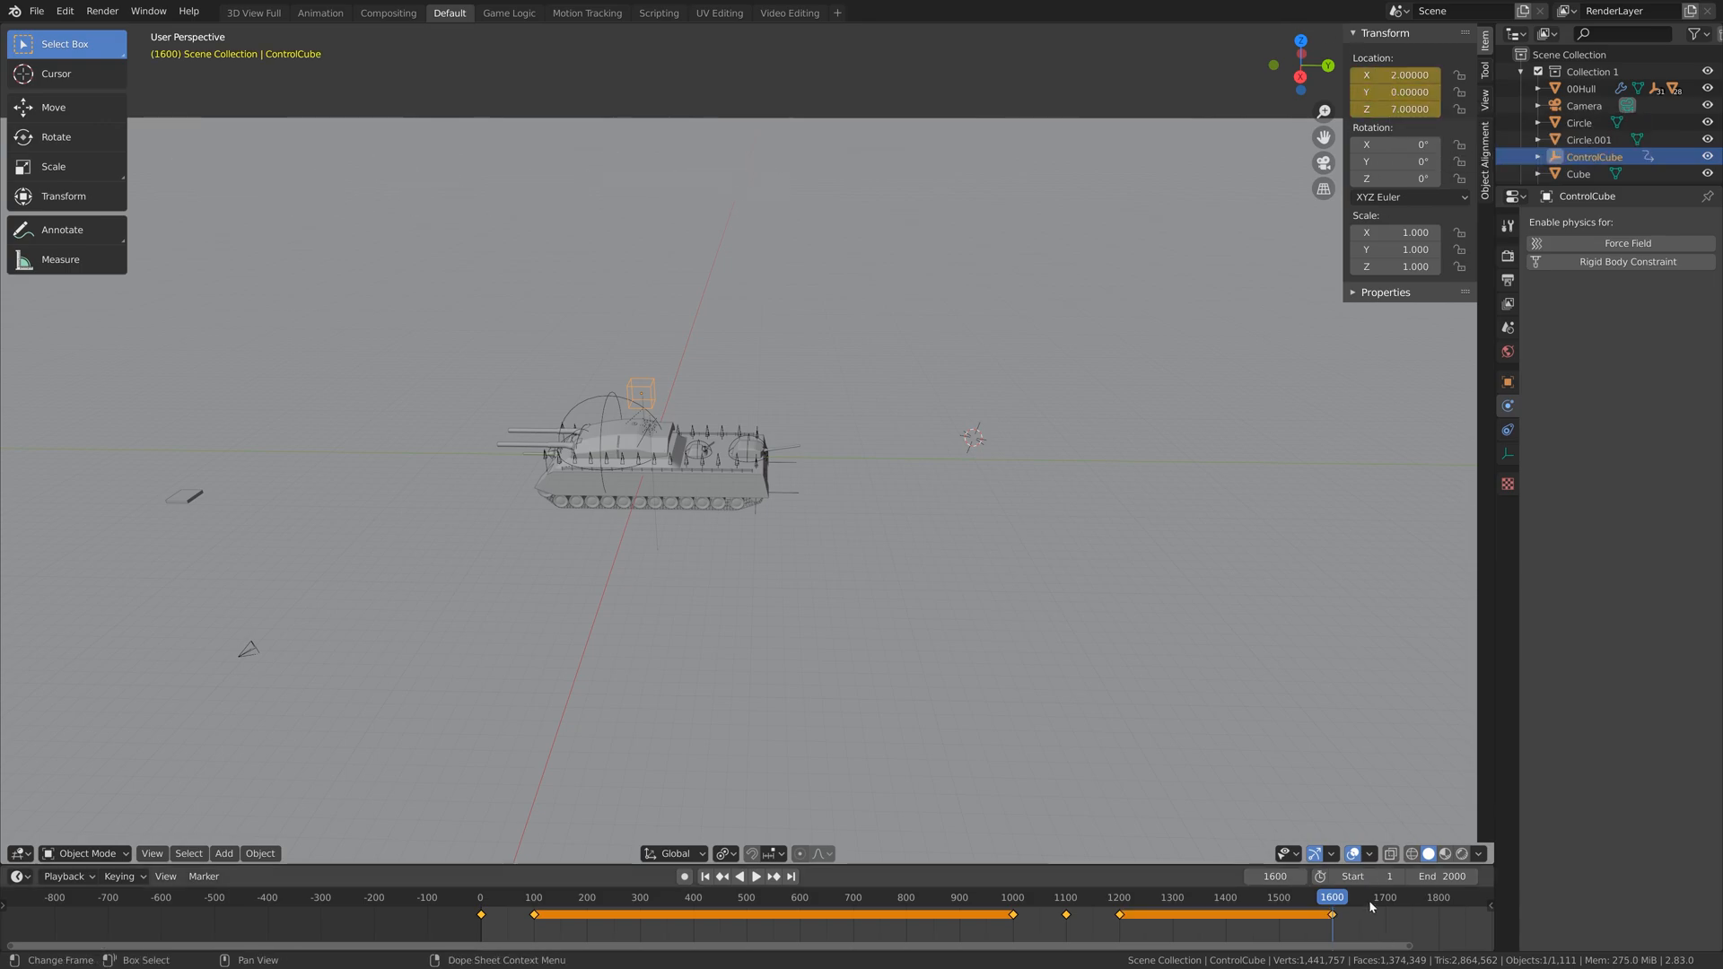
At frame 1900, set the ControlCube's location to X 0 and Y 1, and keyframe it
scroll(1369, 901, down, 2)
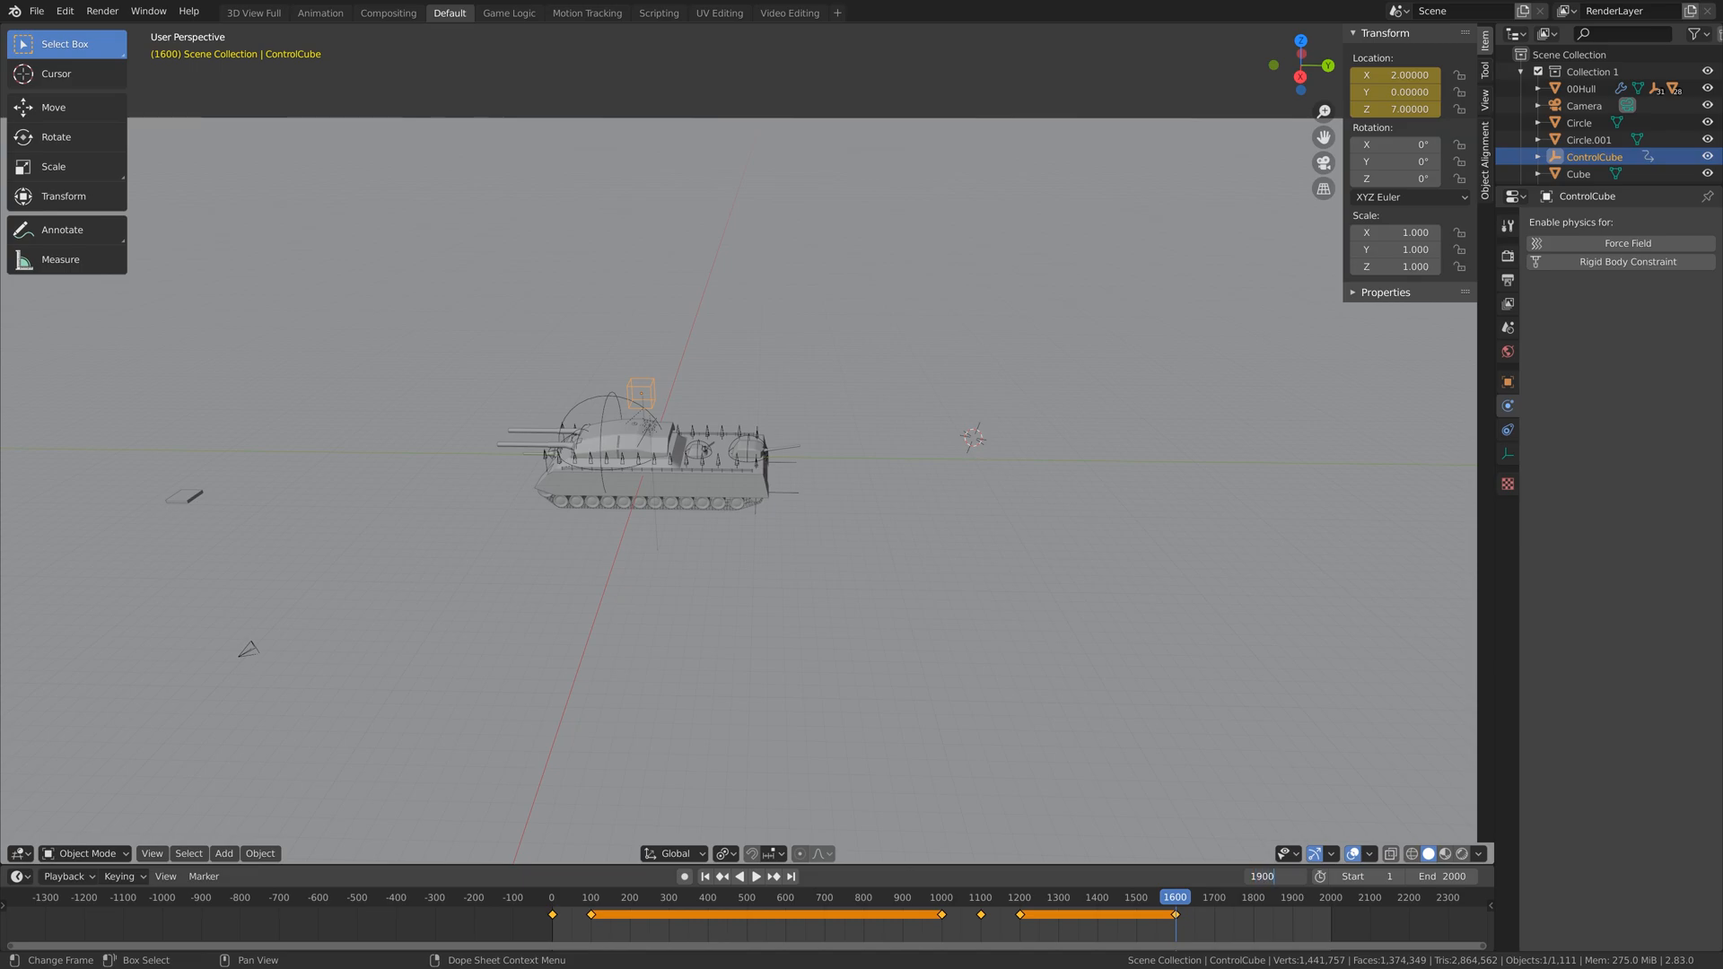
key(Return)
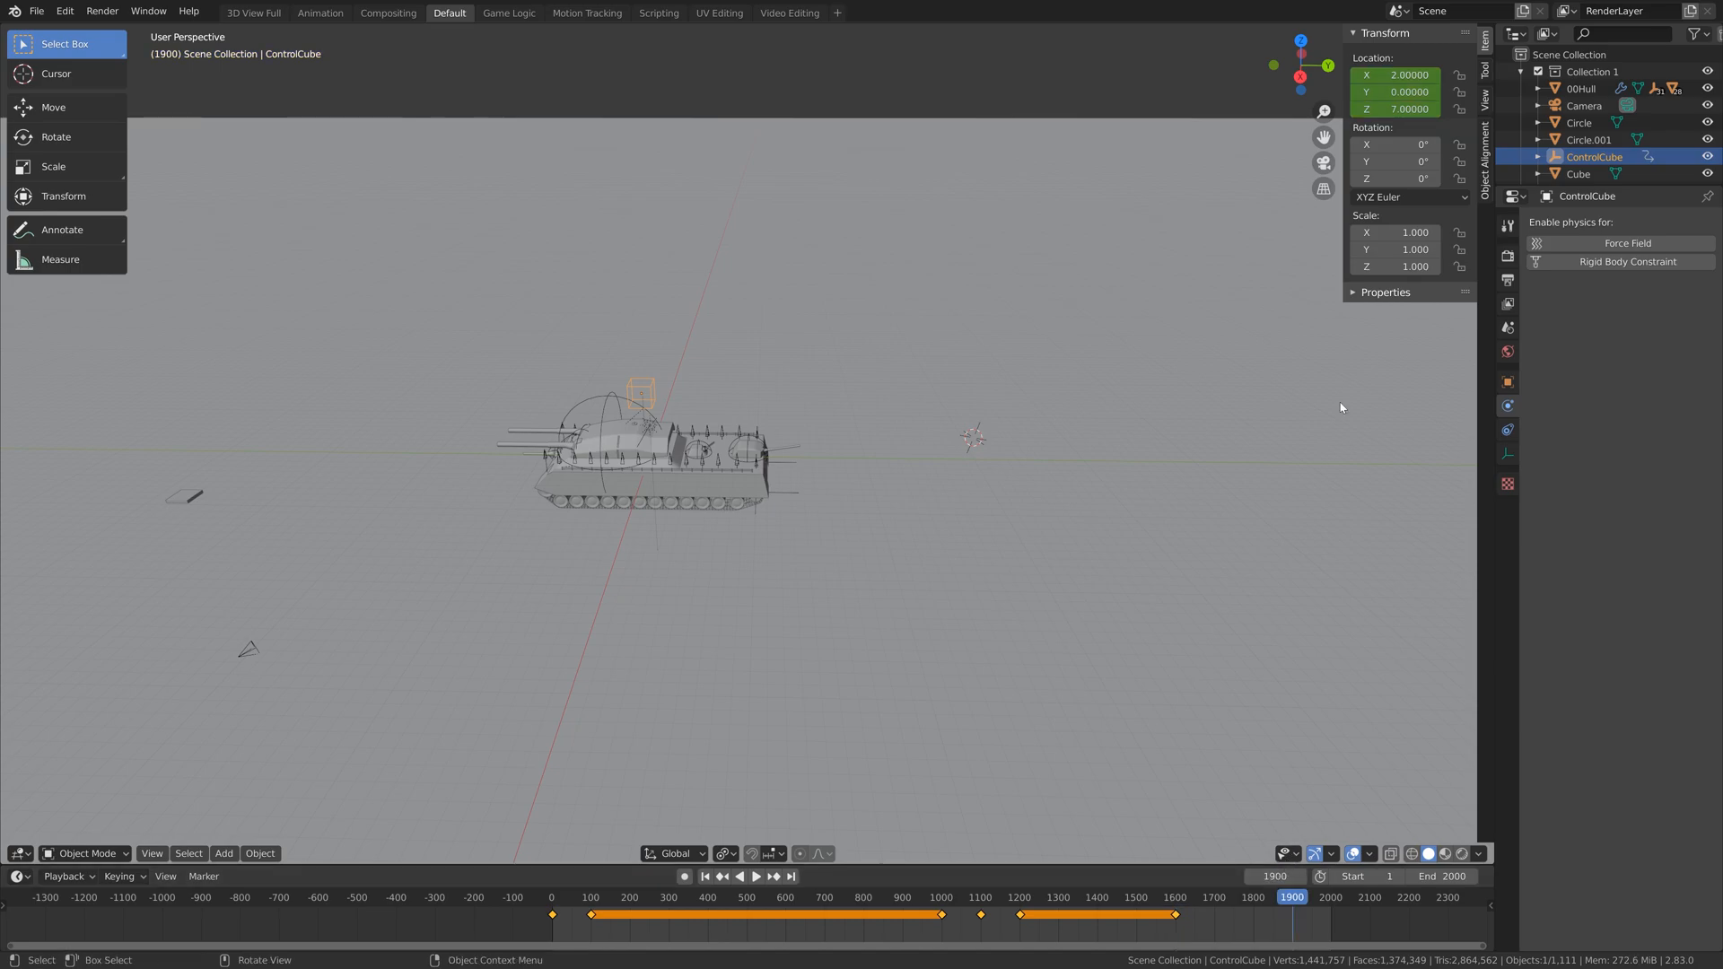
key(BackSpace)
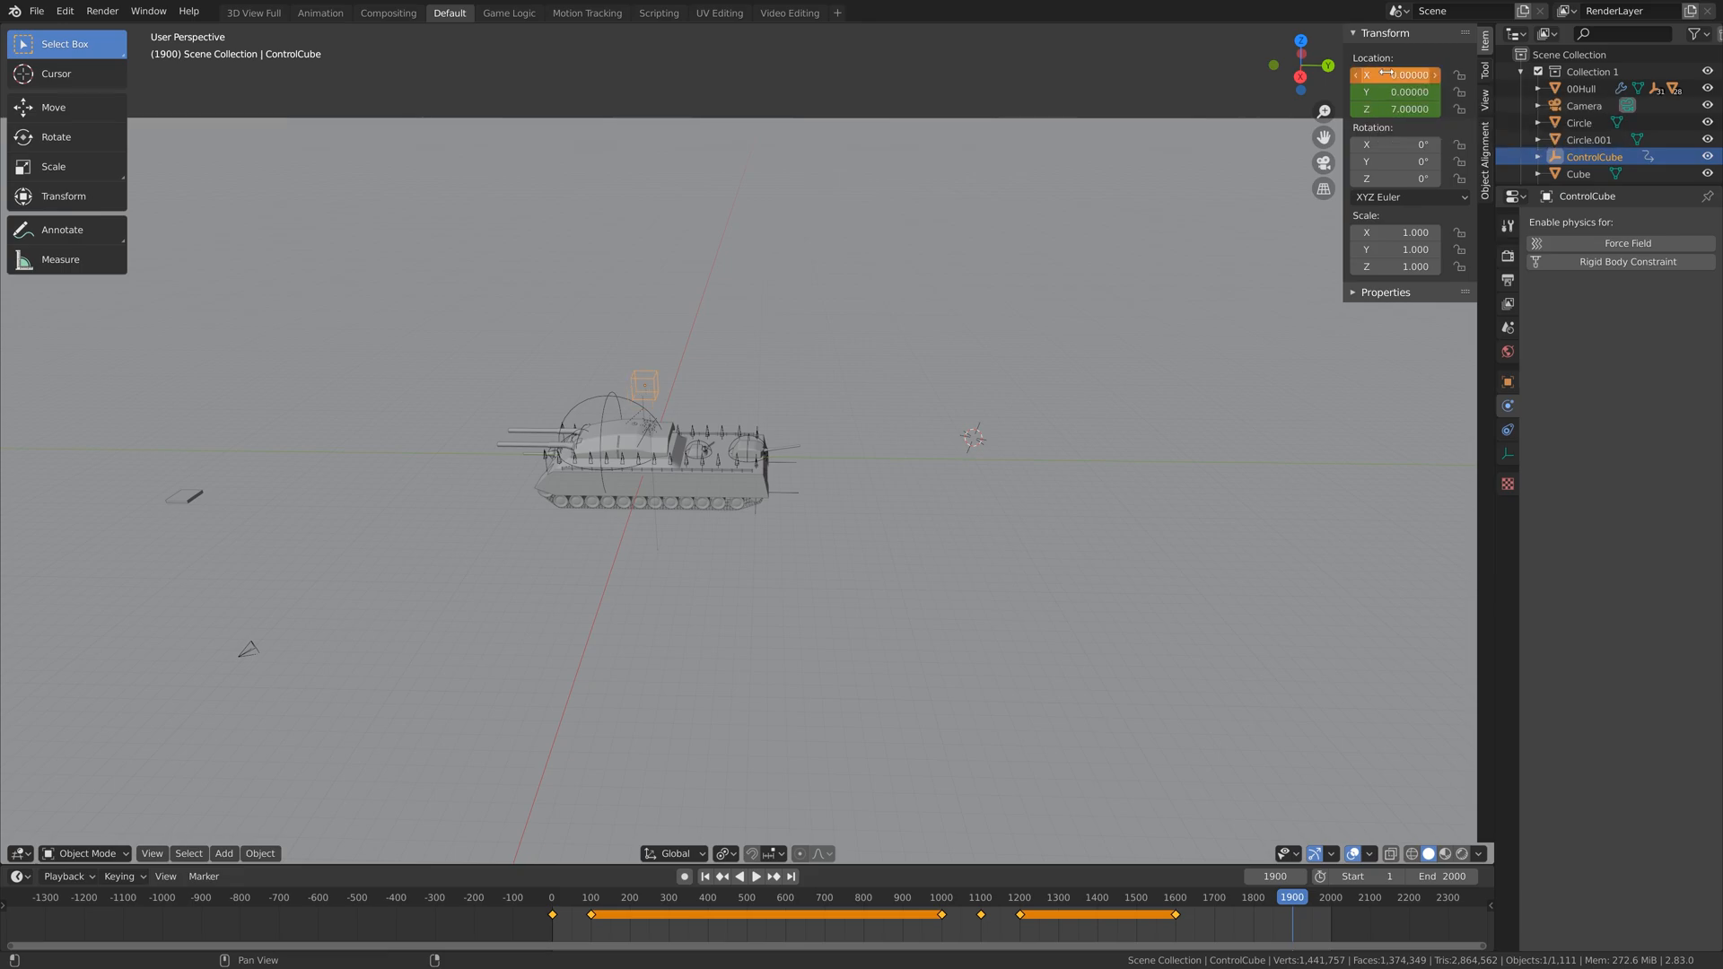
click(1399, 91)
text(1)
key(Return)
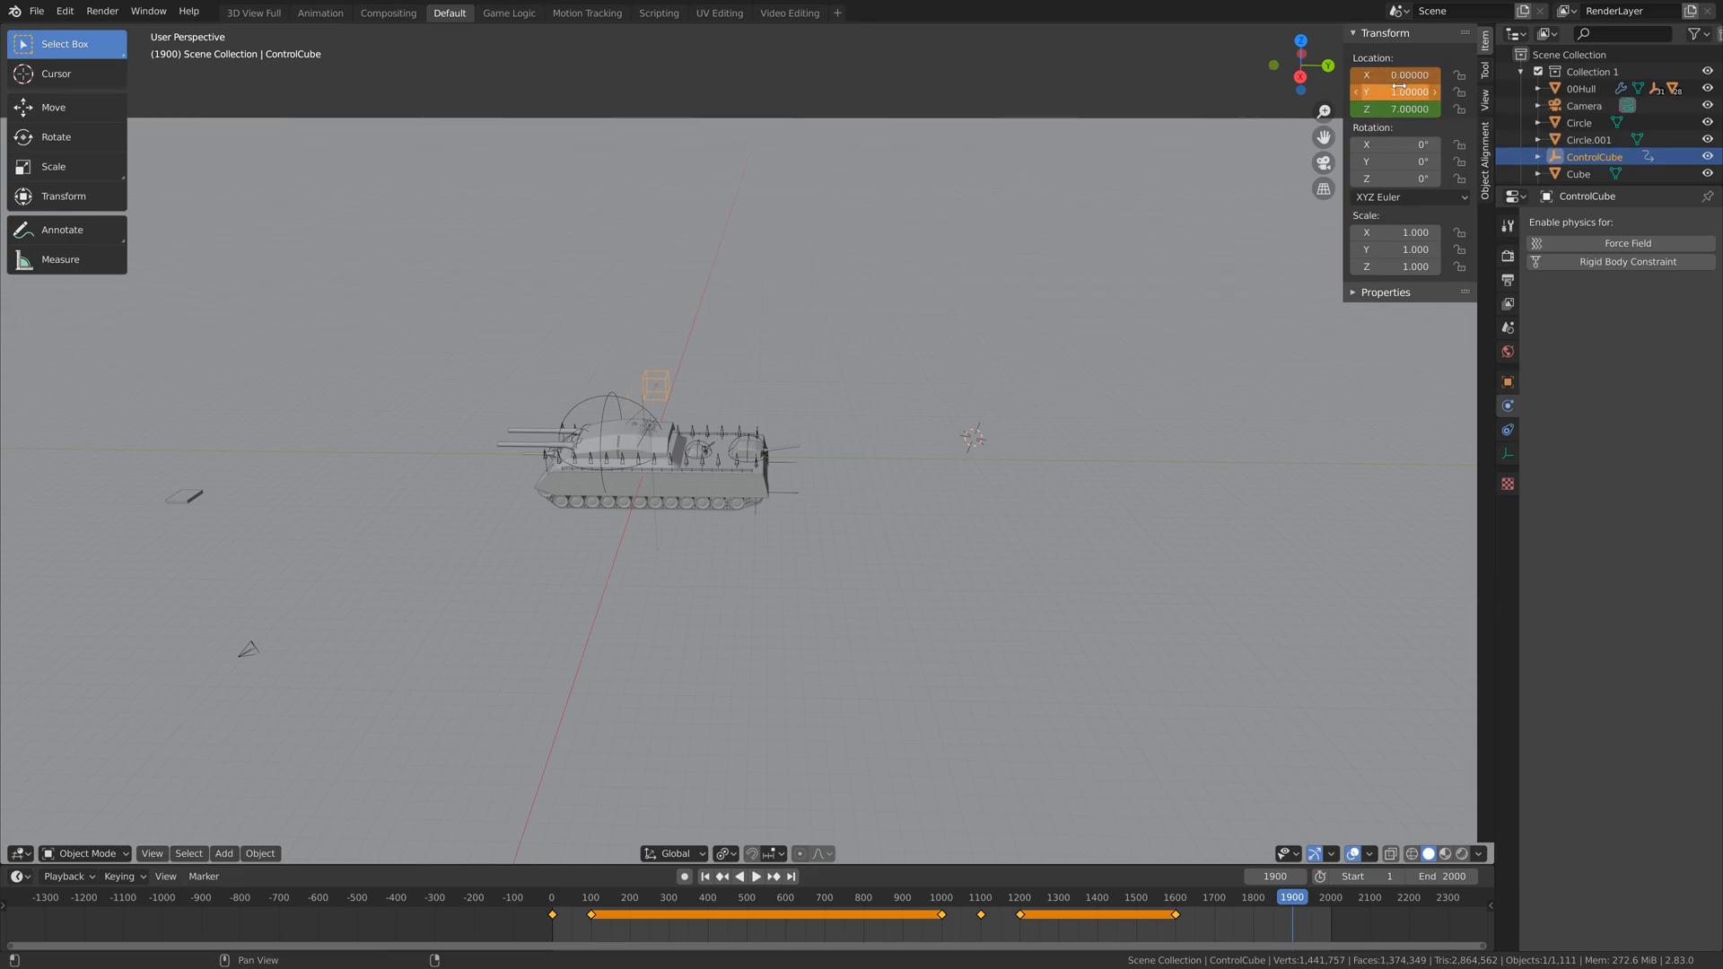
key(i)
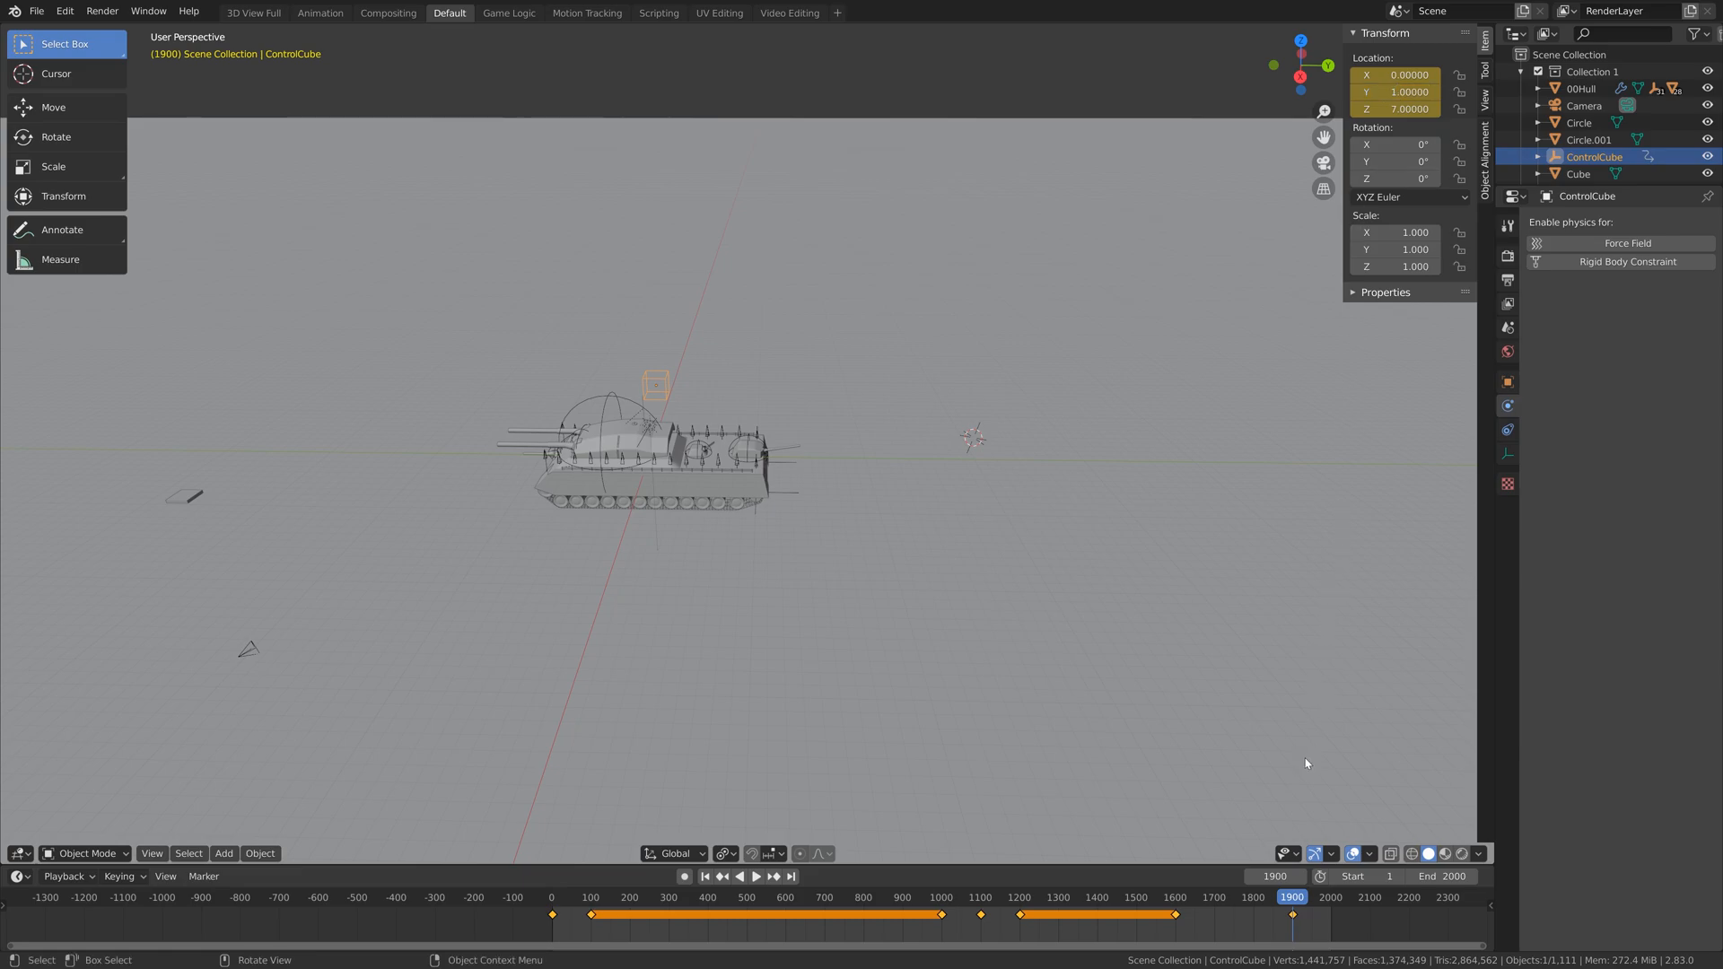
At frame 2000, set the ControlCube's Y location to 0 and keyframe its location
click(1333, 898)
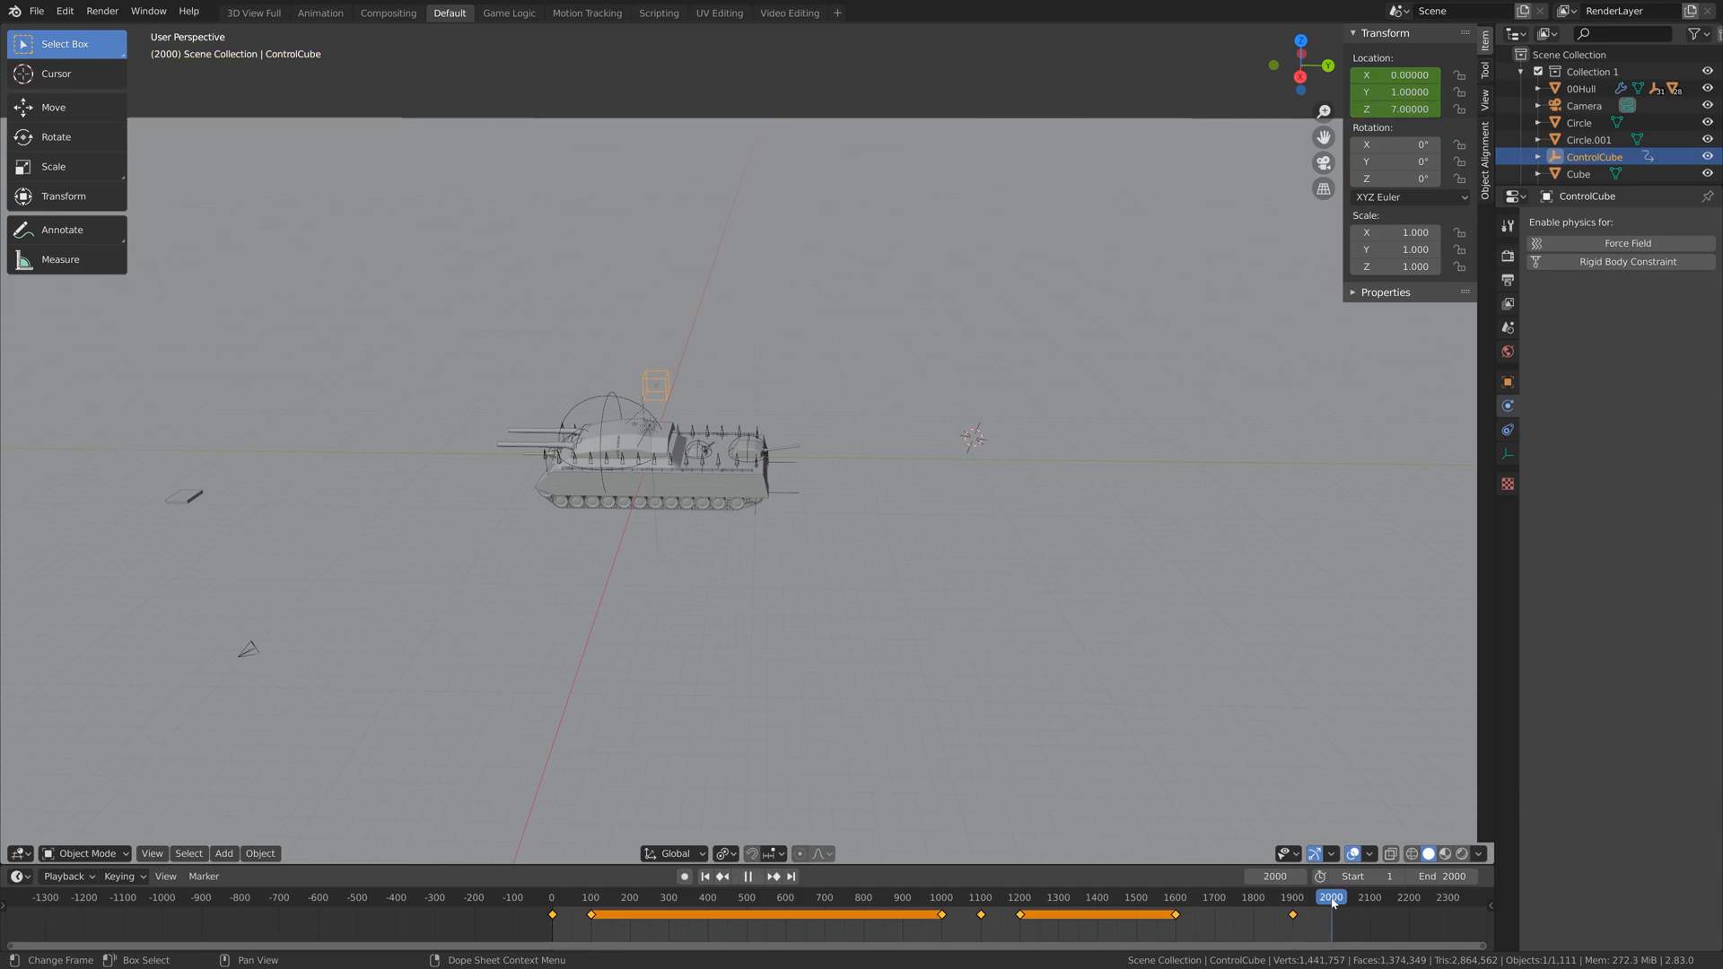
click(1396, 92)
text(0)
key(Return)
key(i)
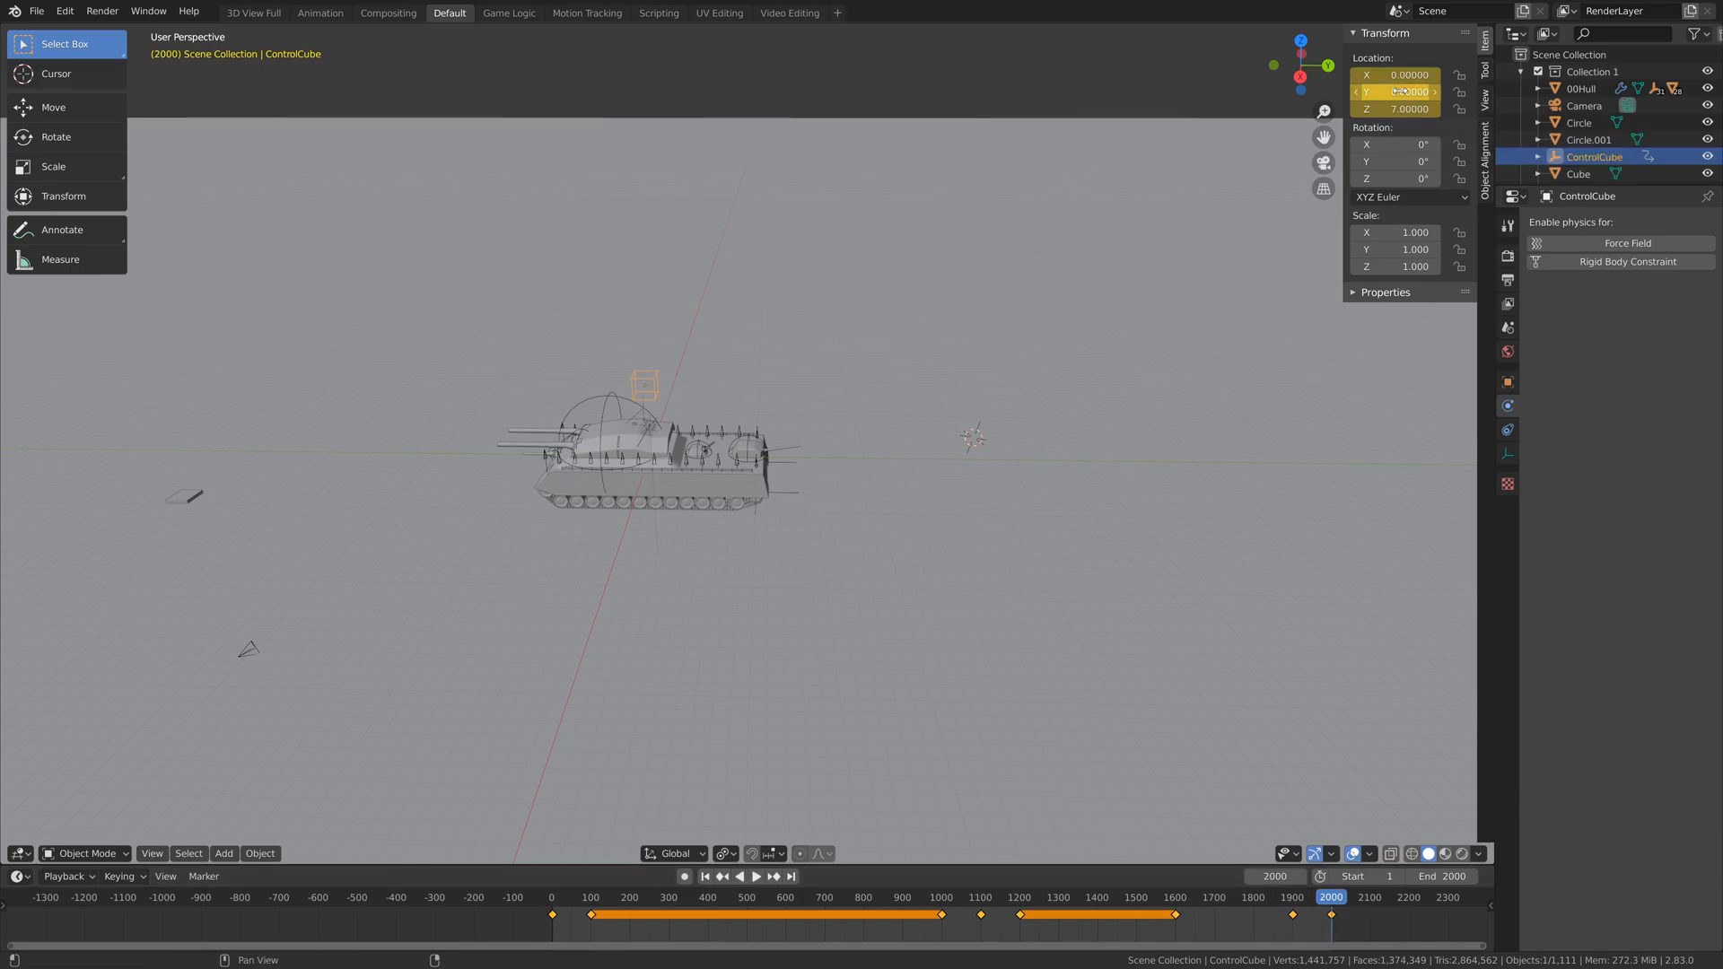
Set the end frame of the scene's rigid body world simulation cache to 2000
middle_drag(726, 456, 1354, 483)
click(1508, 327)
scroll(1602, 377, down, 10)
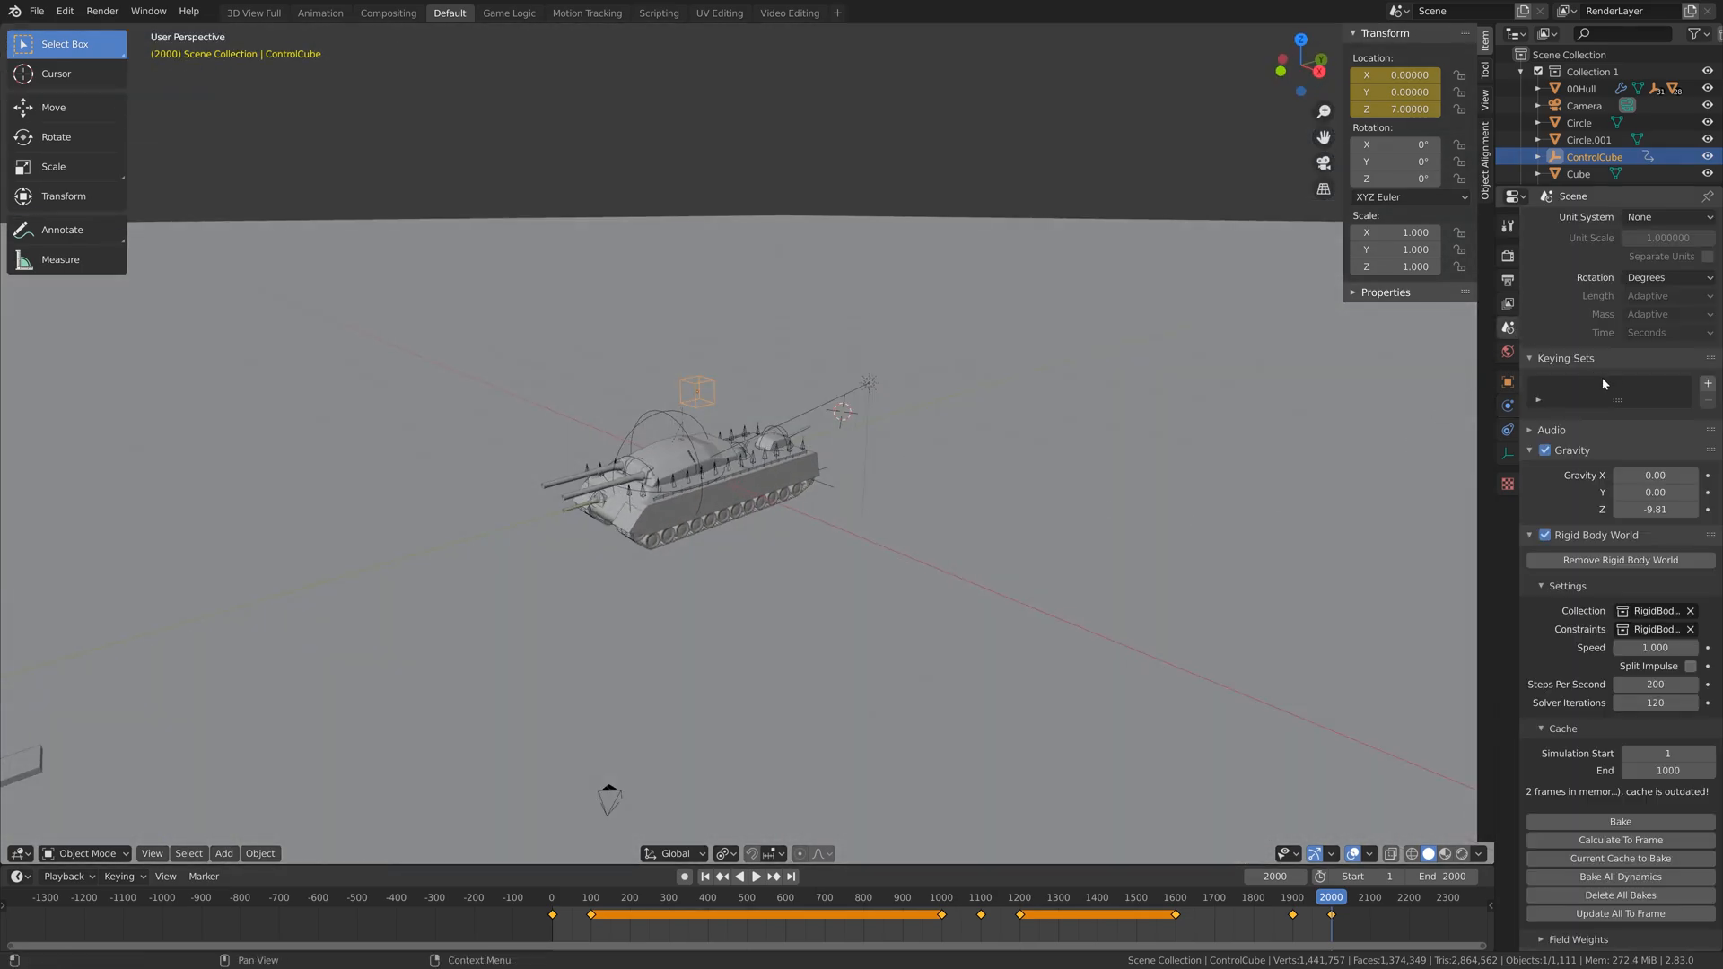
scroll(1598, 418, down, 1)
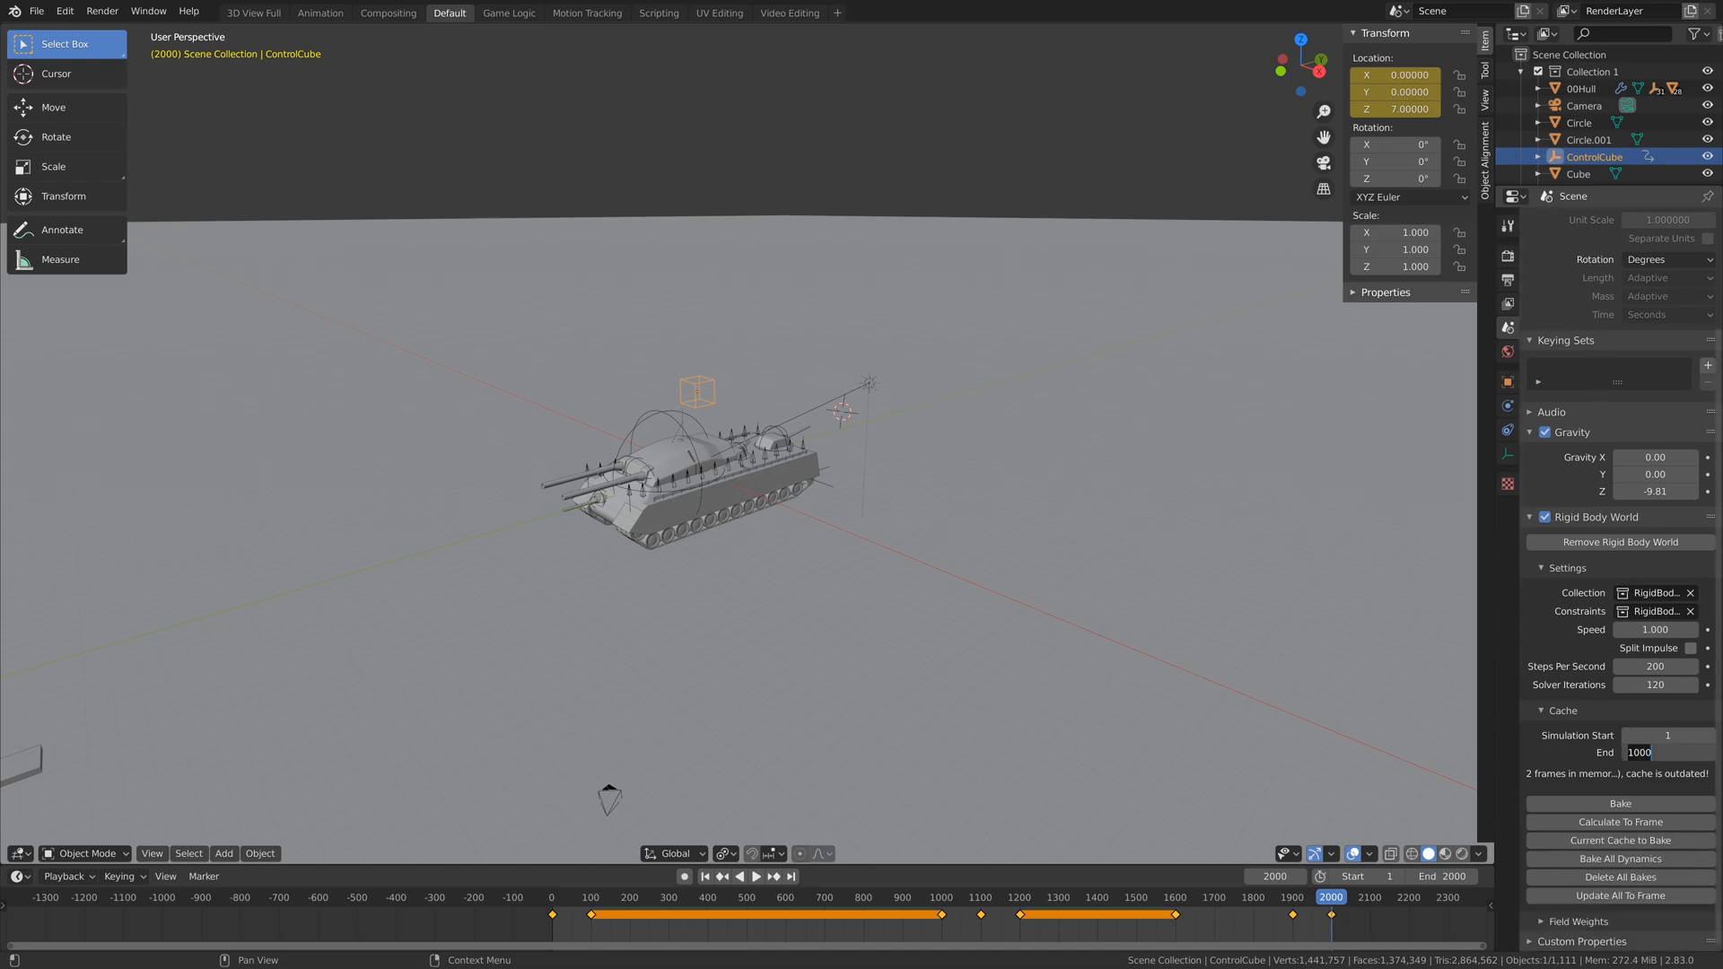
key(Return)
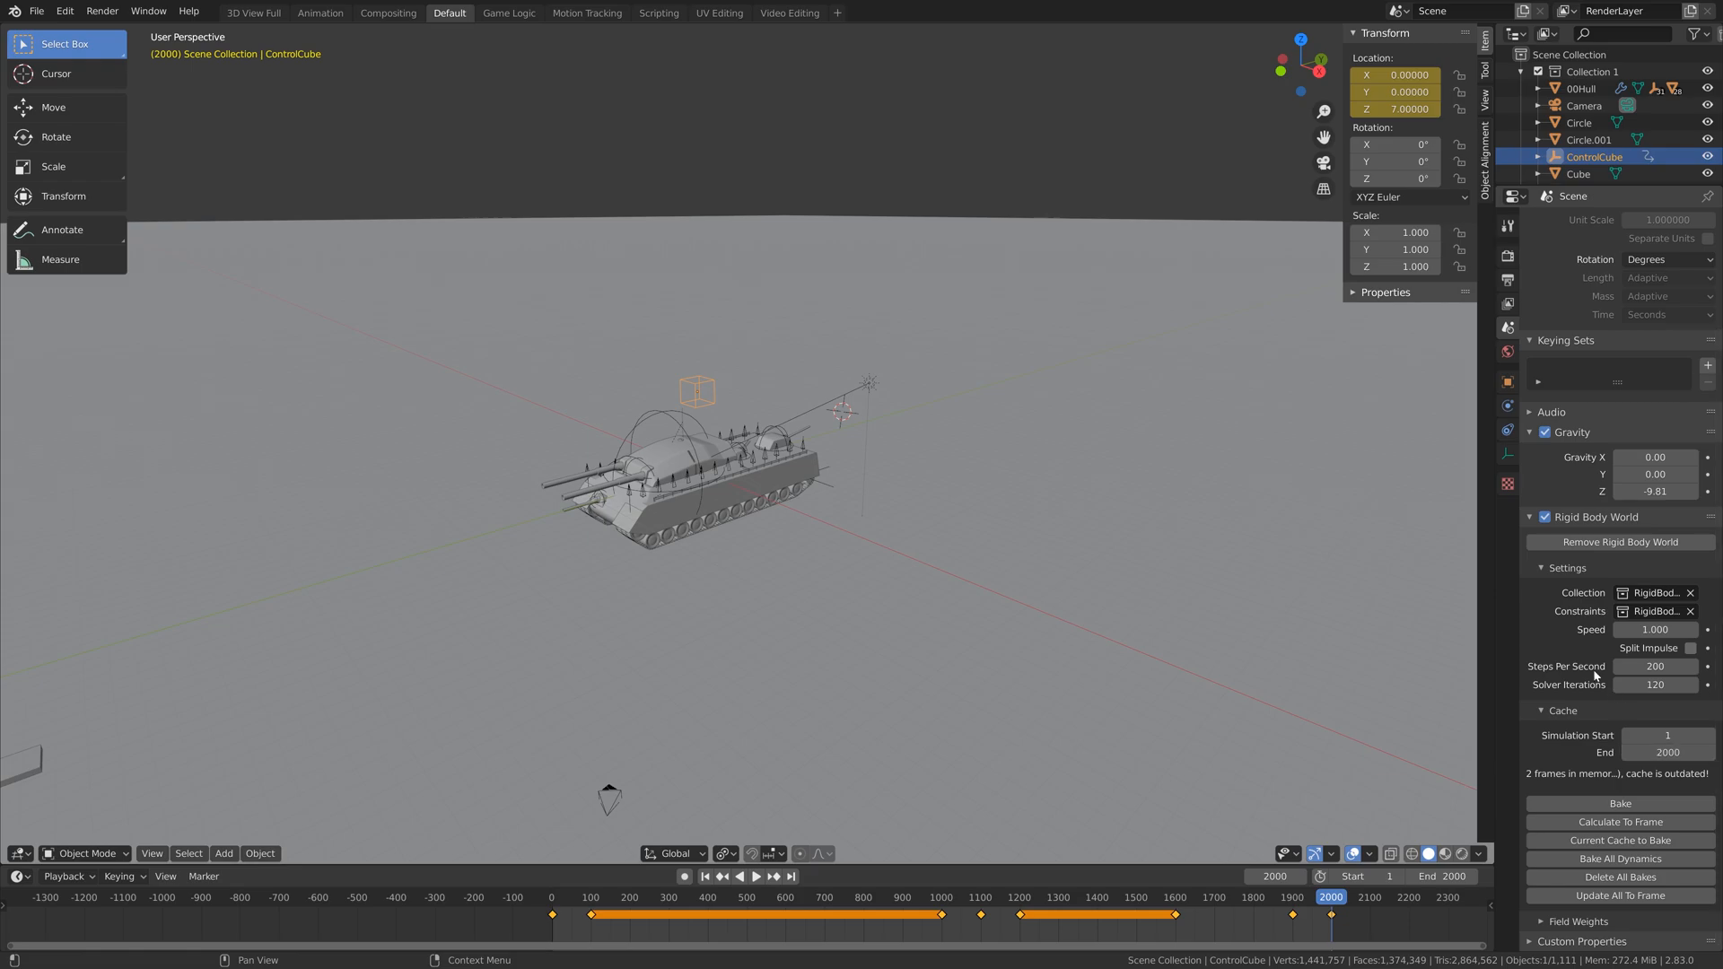
Save the scene under the incremented file name Showcase1.blend and bake the rigid body simulation cache
click(34, 7)
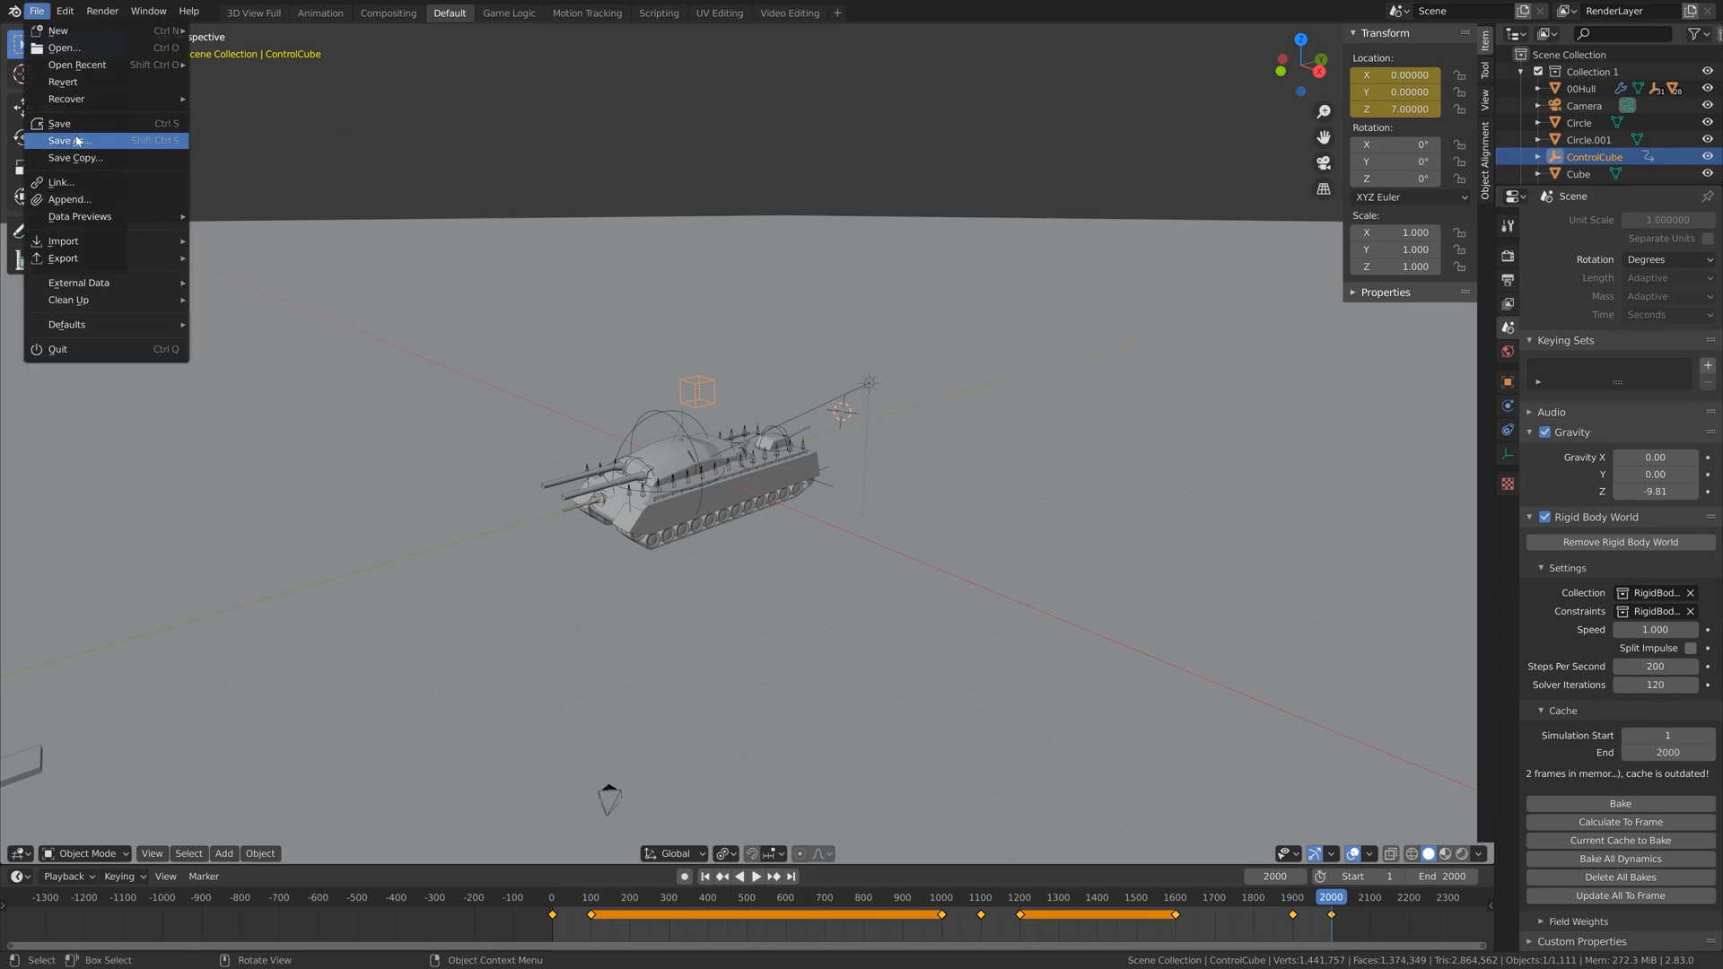
click(68, 141)
click(998, 799)
click(1230, 799)
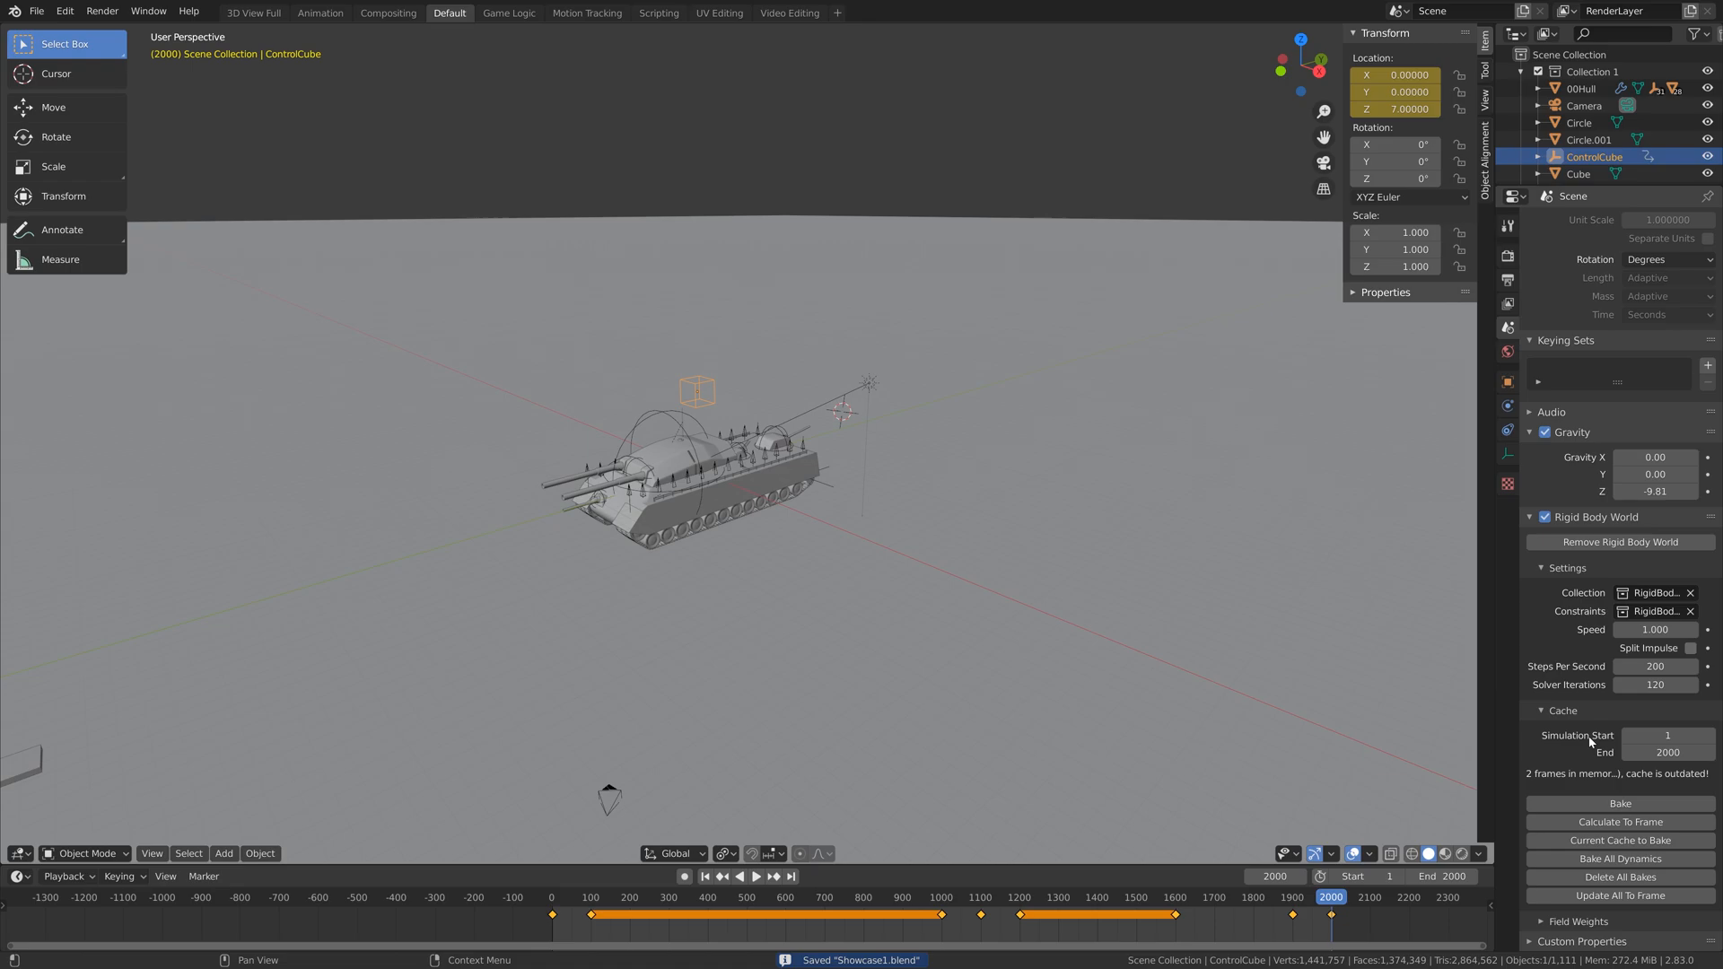
click(1612, 804)
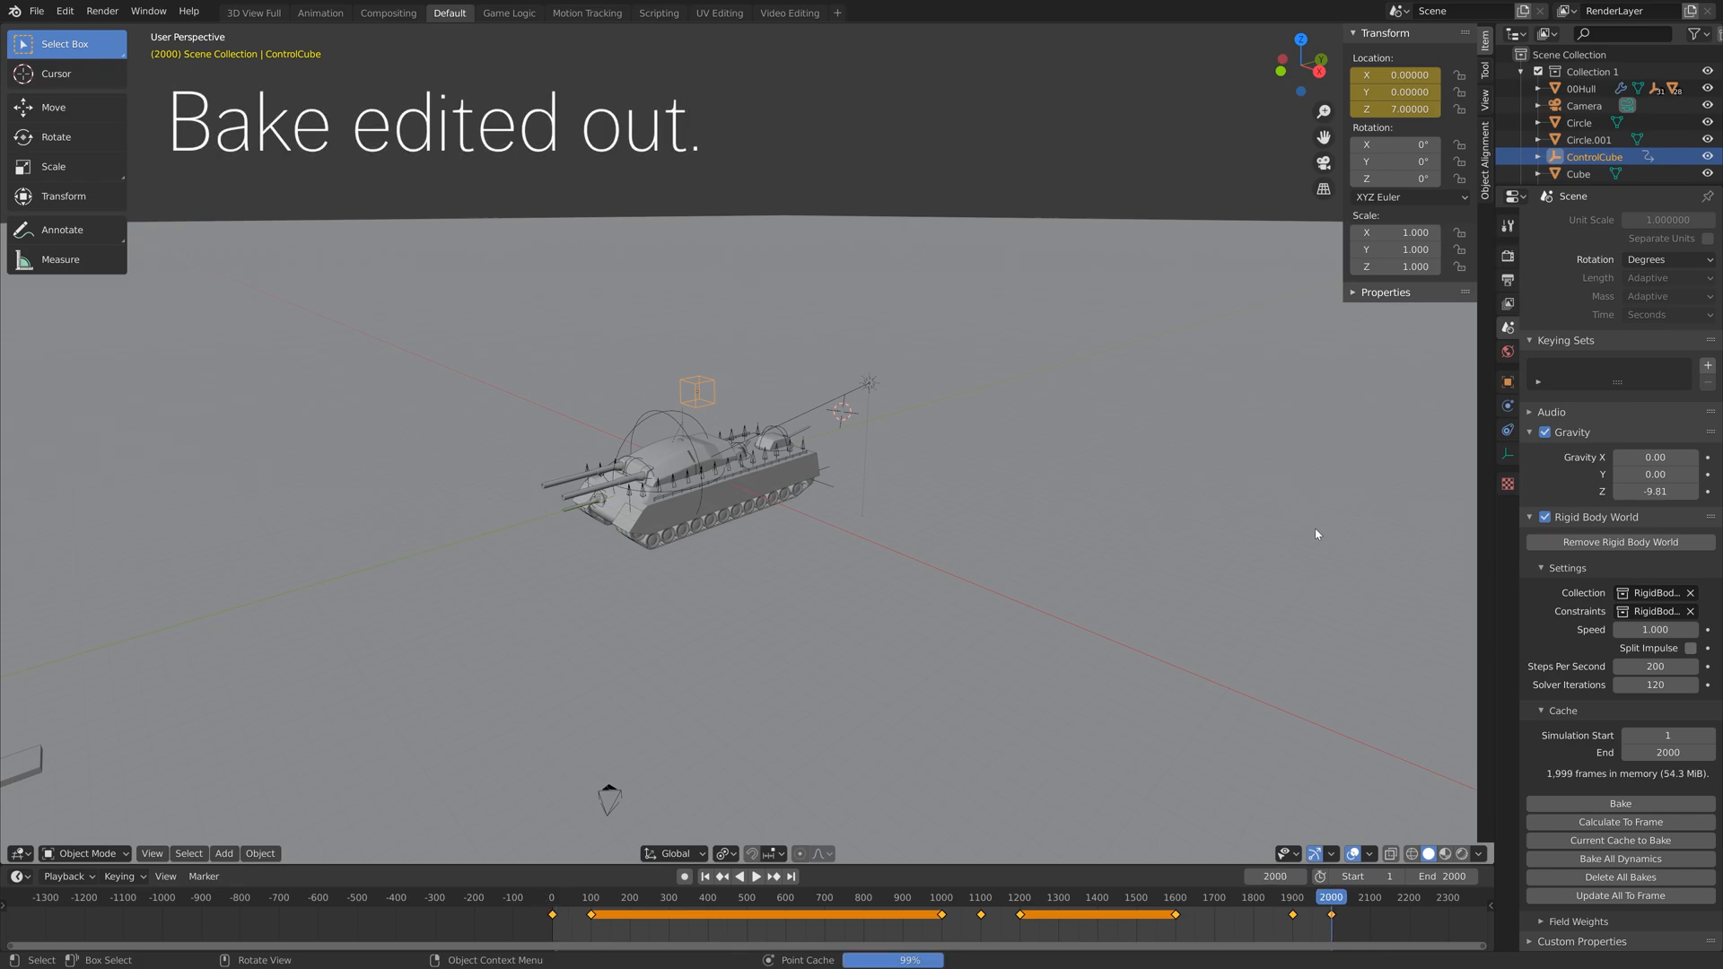
Scrub and play the baked tank animation through to frame 2000, examining the driving motion from several angles
middle_drag(1317, 534, 968, 795)
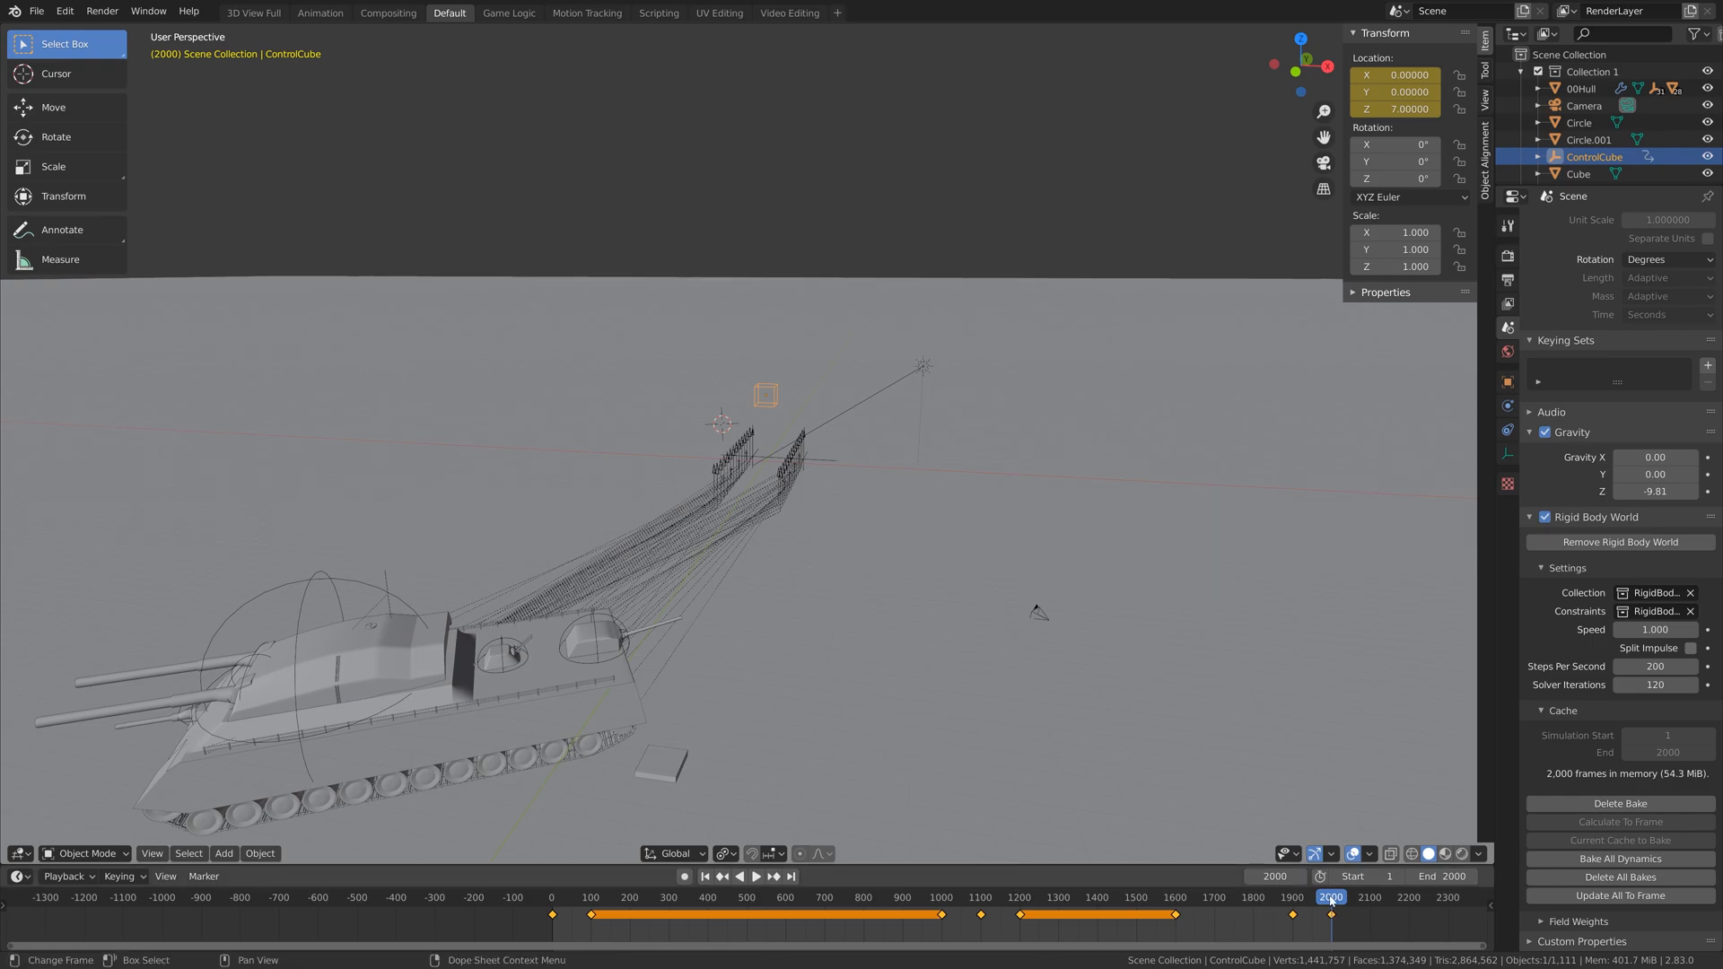
drag(1332, 902, 727, 894)
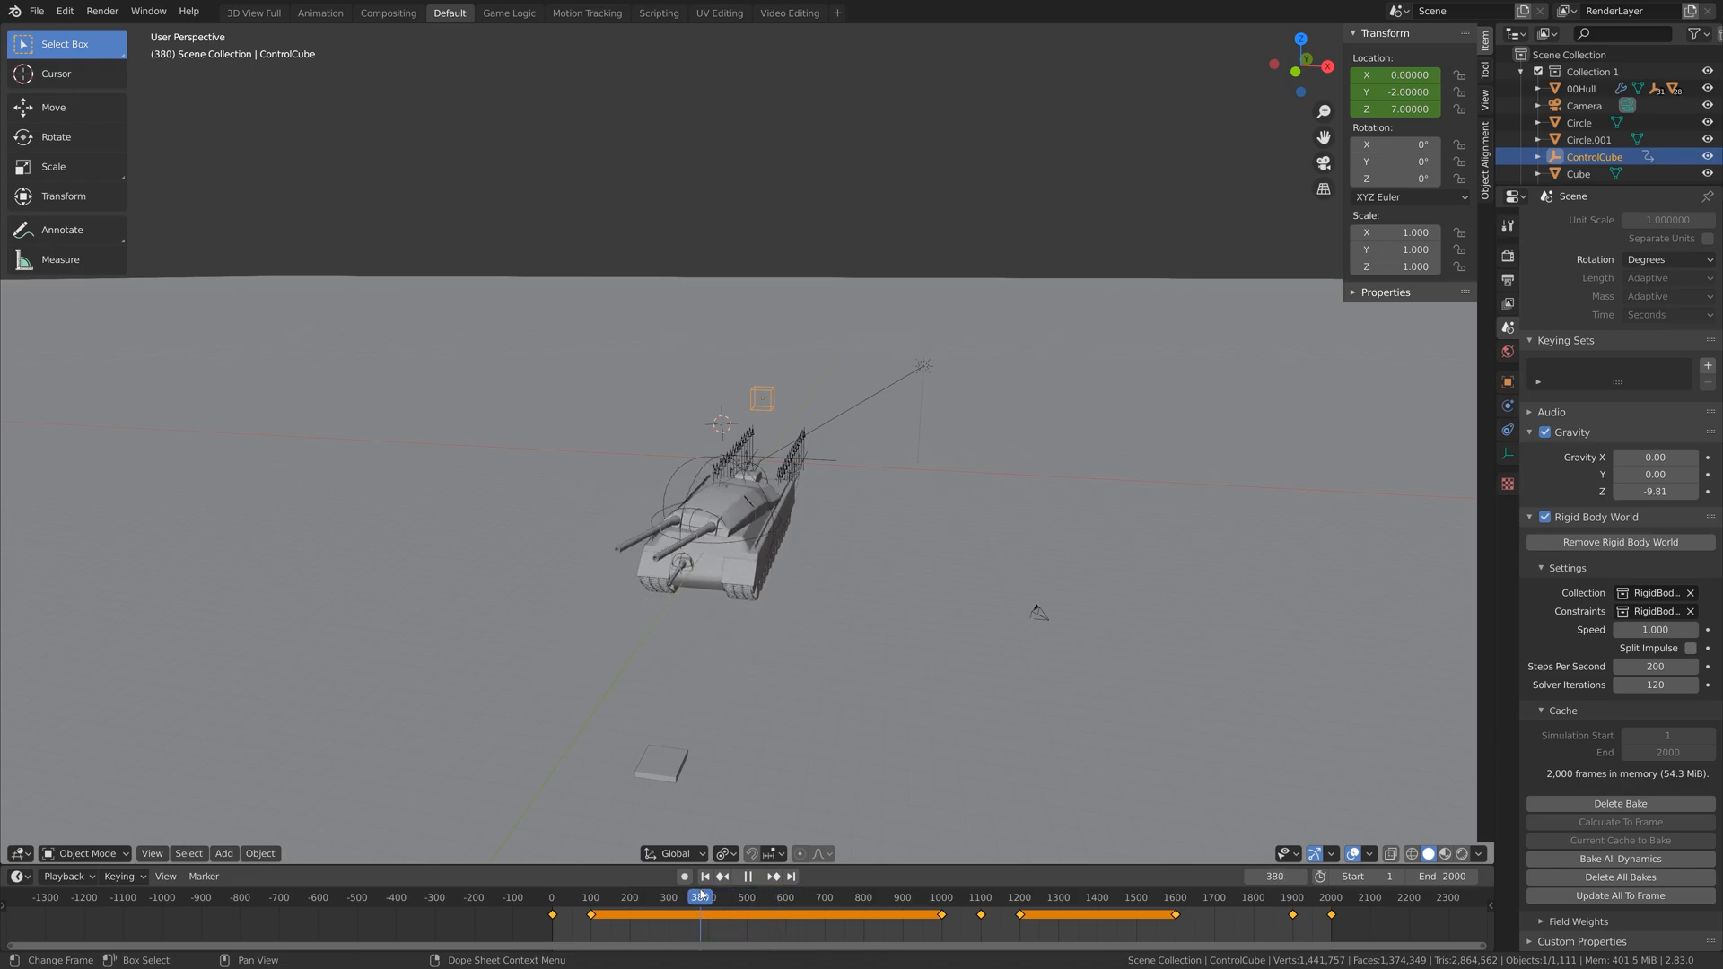
drag(607, 901, 908, 872)
middle_drag(840, 756, 876, 788)
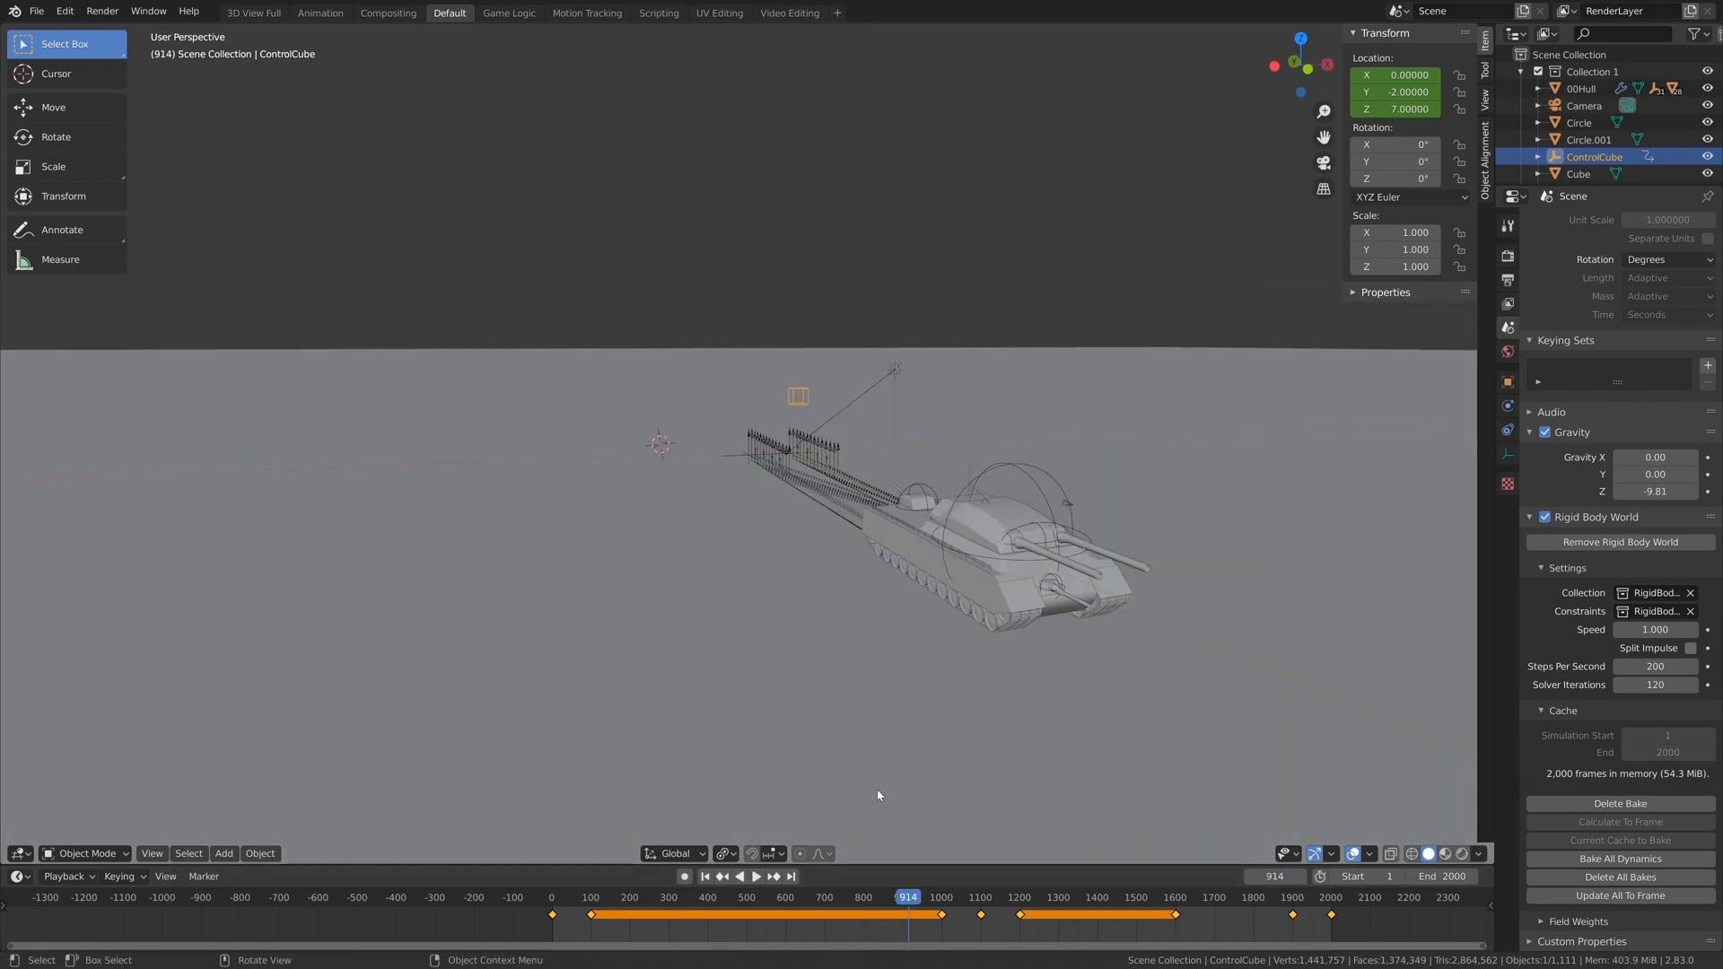
drag(911, 903, 1292, 914)
key(space)
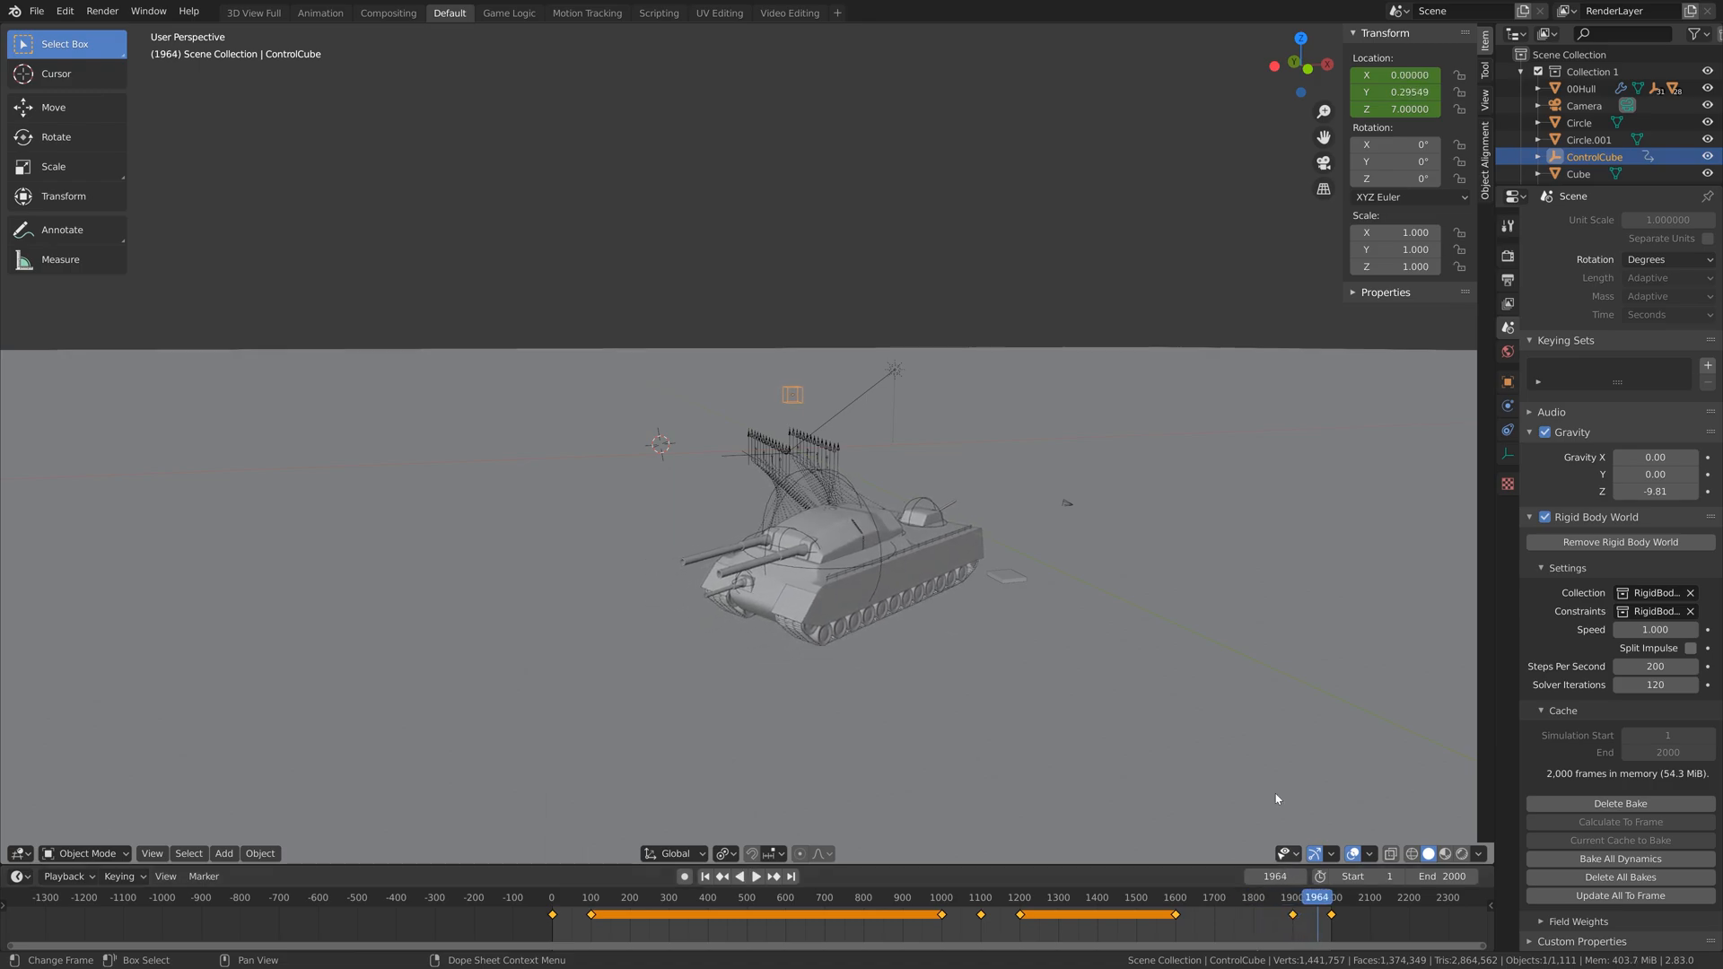
middle_drag(1238, 690, 1215, 666)
key(space)
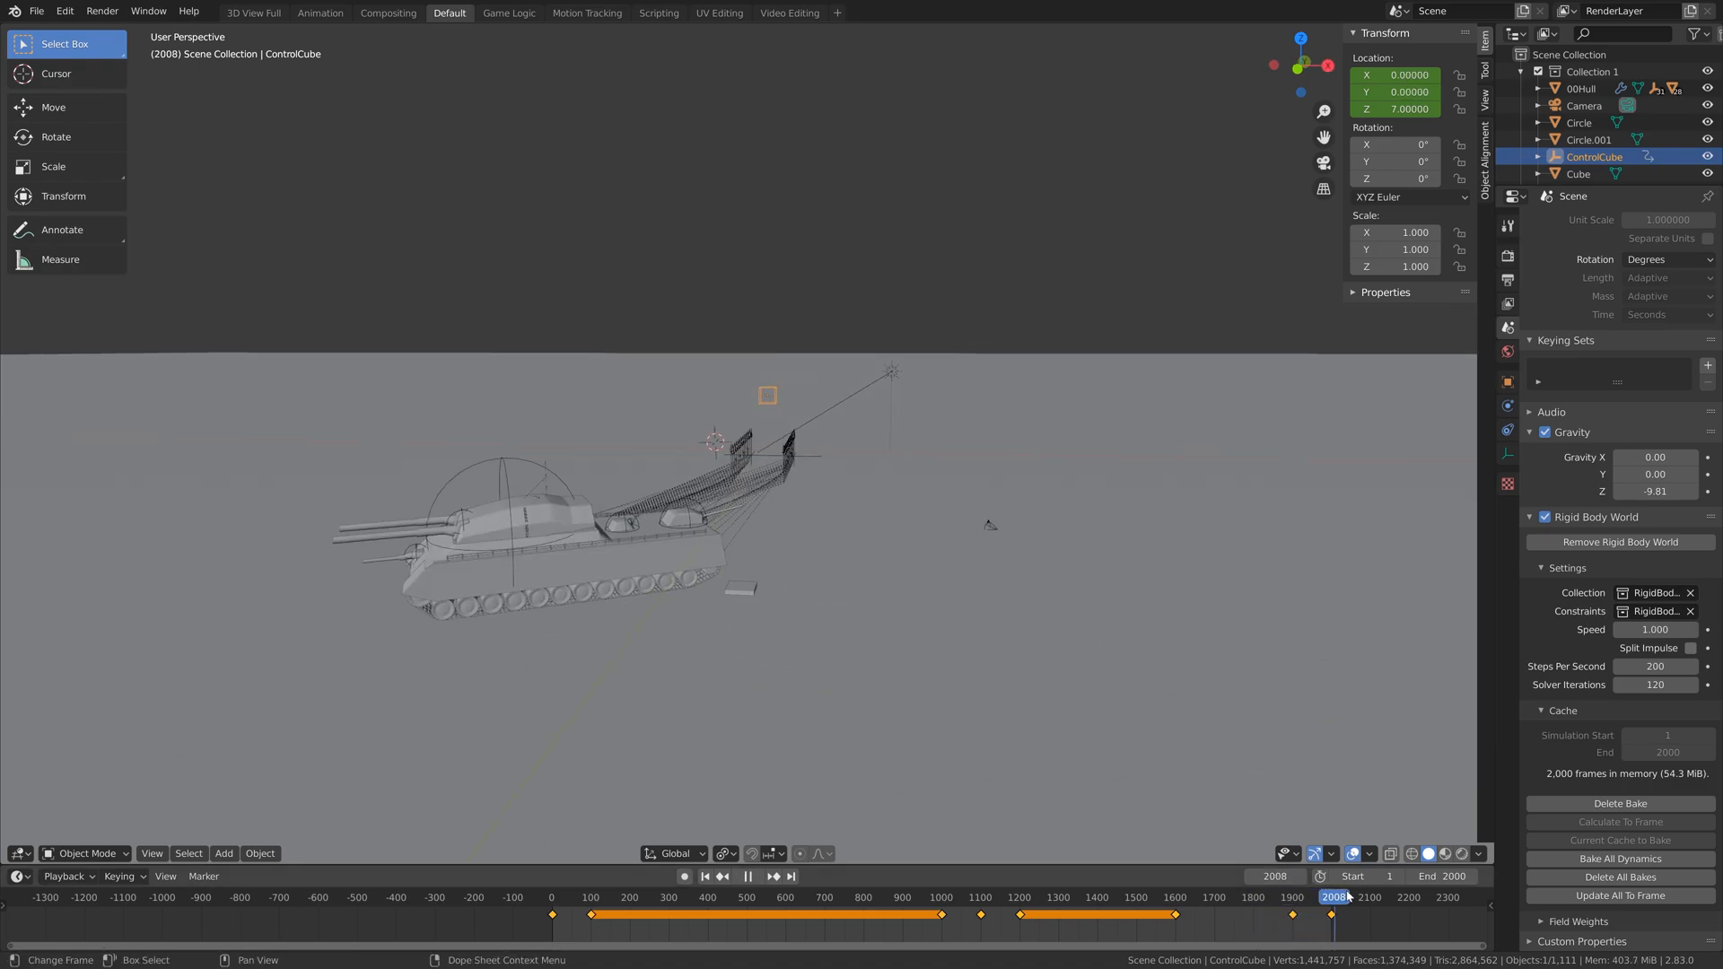
Go back to frame 53 with playback stopped and view the tank through the scene camera with its full frame visible
click(1256, 908)
drag(1256, 907, 575, 917)
key(space)
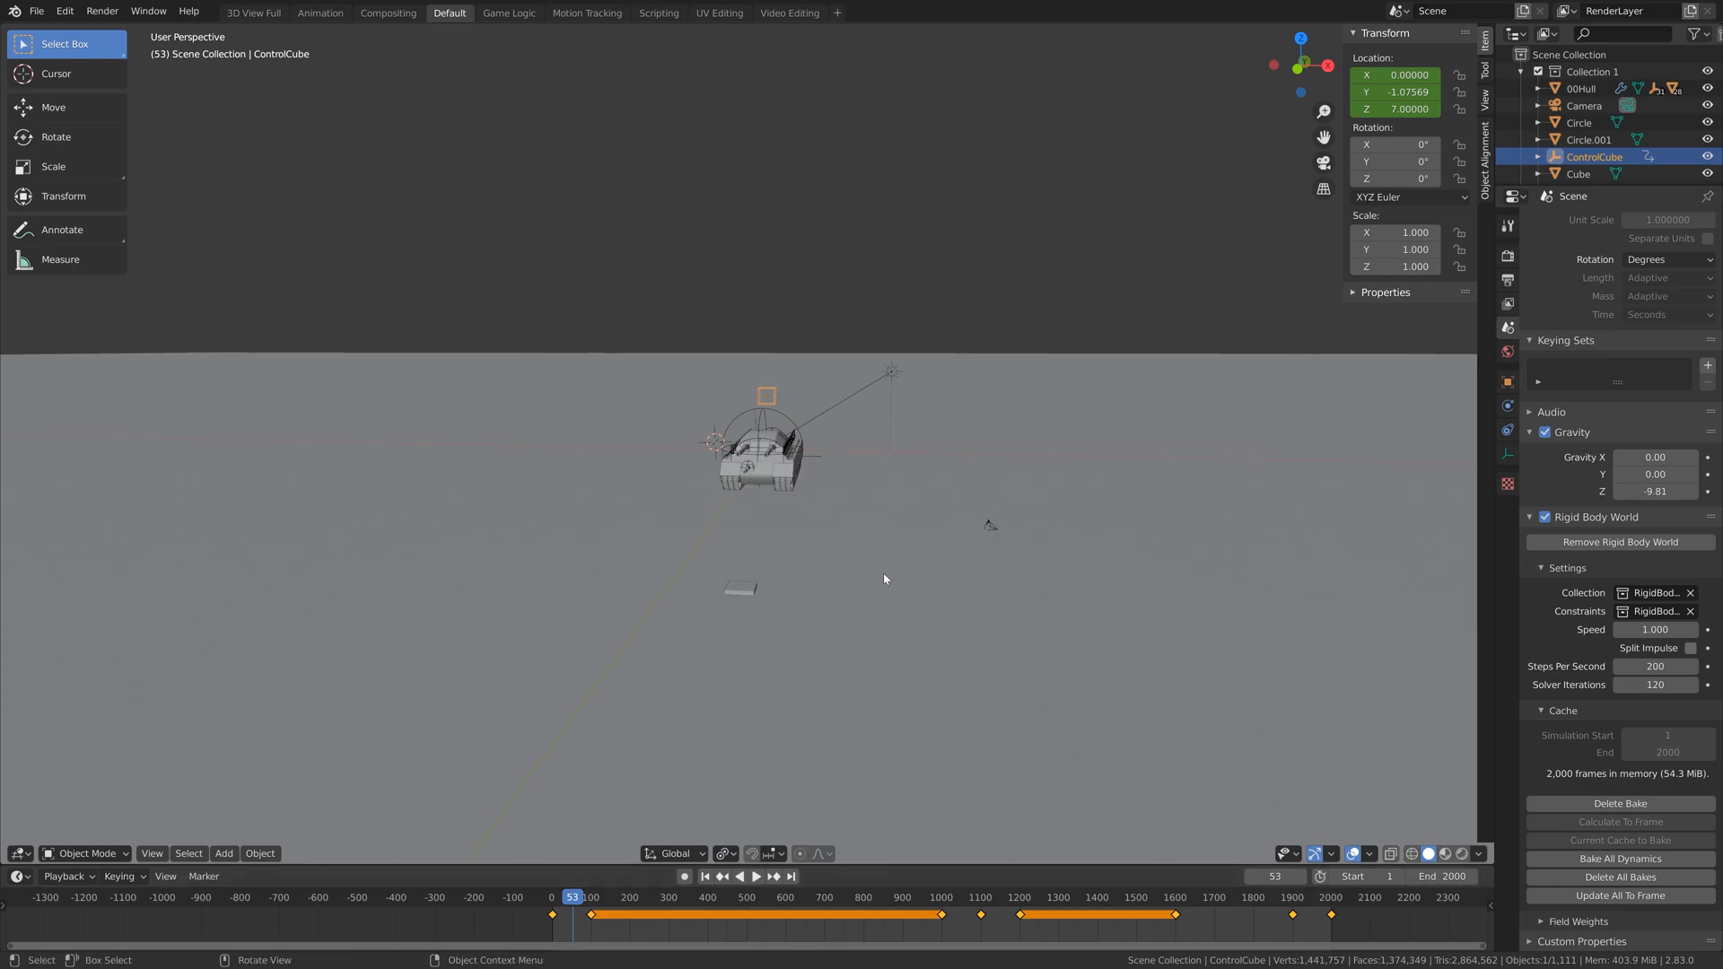
middle_drag(883, 573, 823, 576)
scroll(822, 576, up, 5)
key(KP_0)
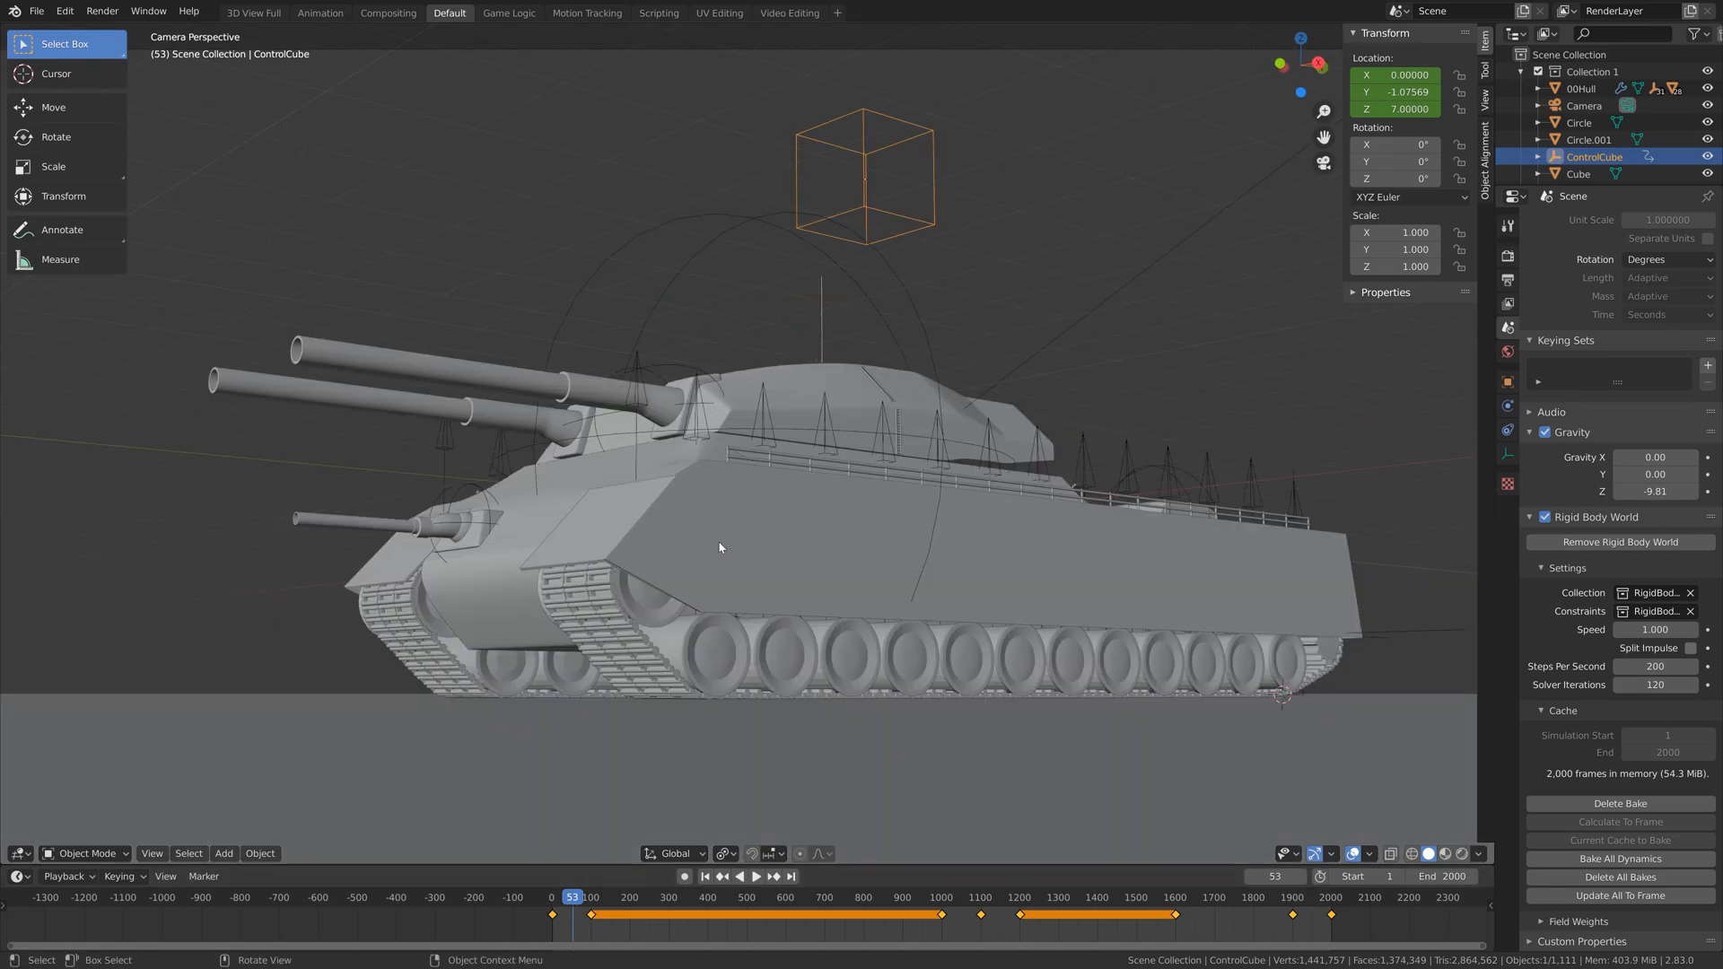
scroll(770, 551, down, 2)
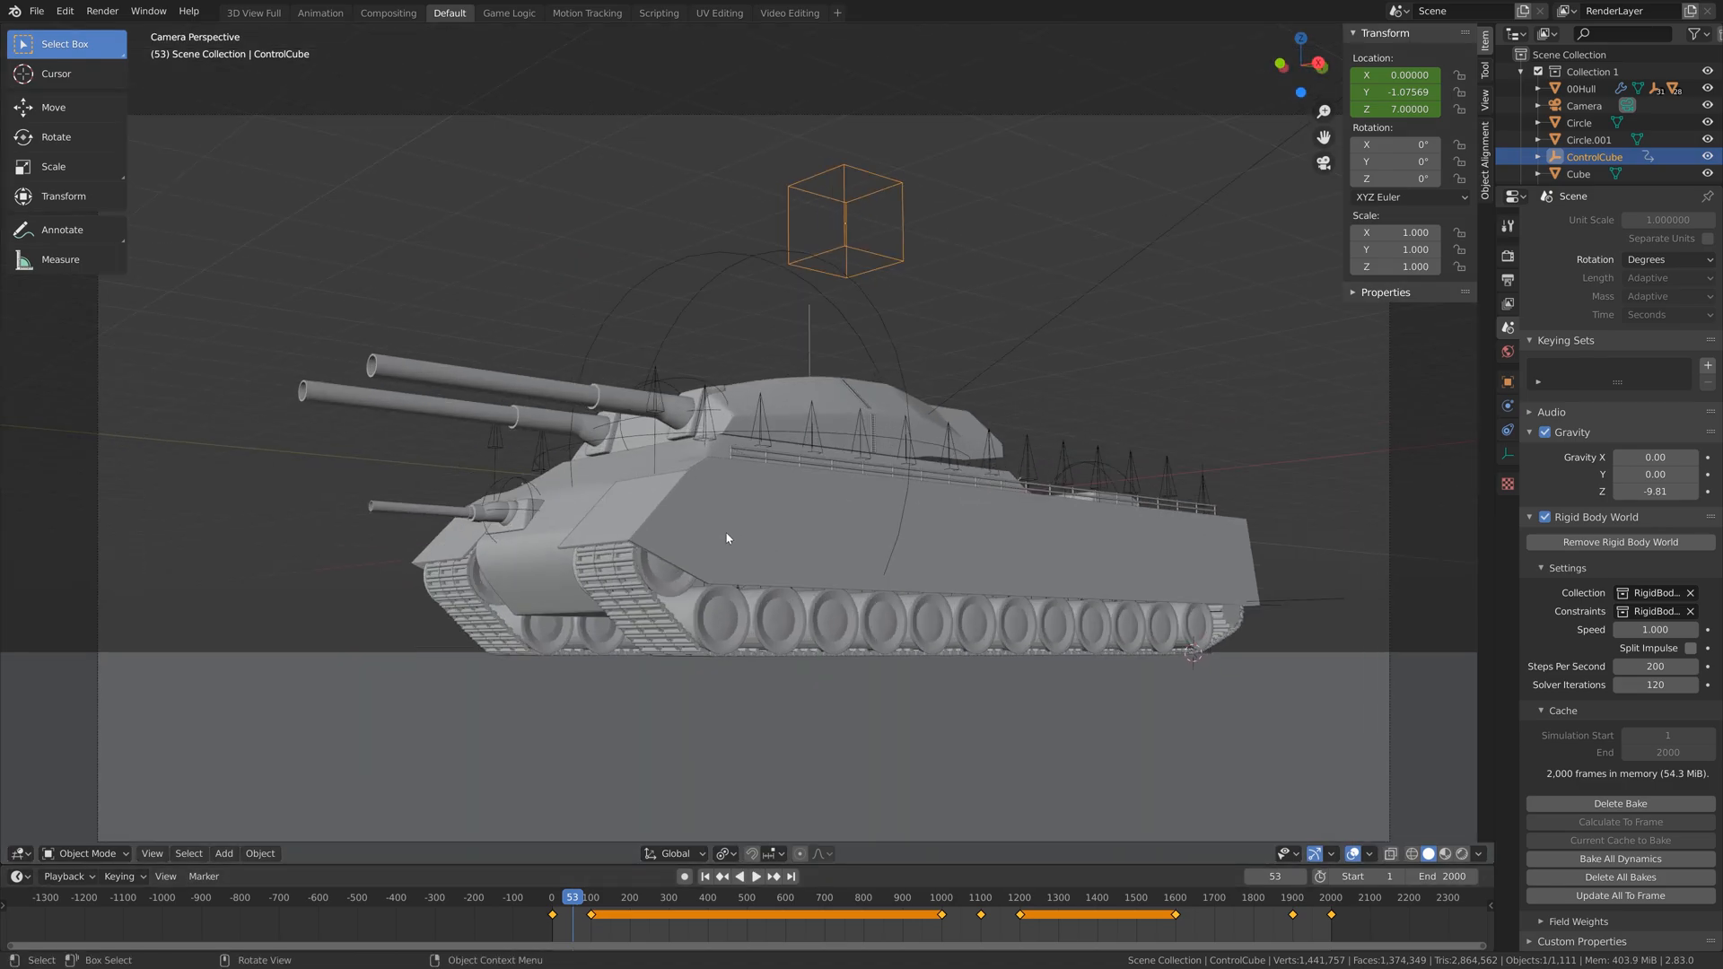